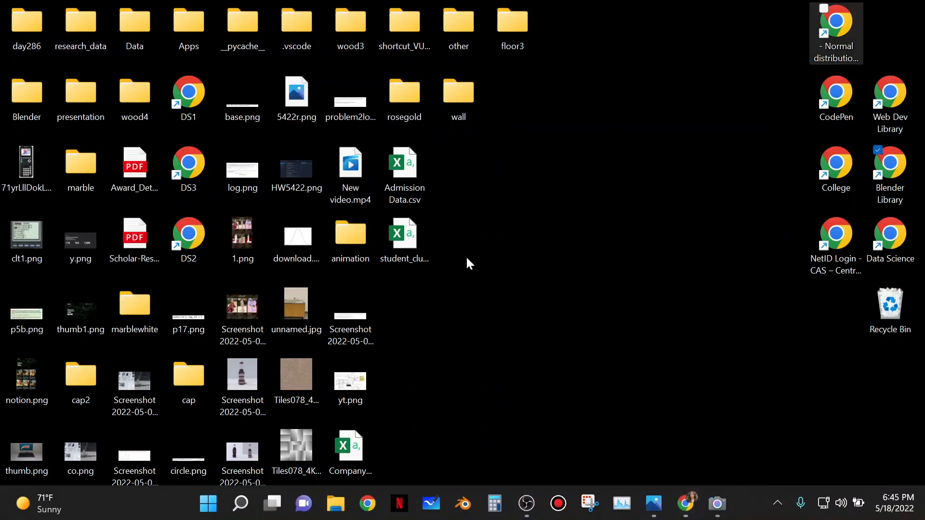
Switch to Chrome and open youtube.com in a new tab alongside the Blender Library page.
click(685, 503)
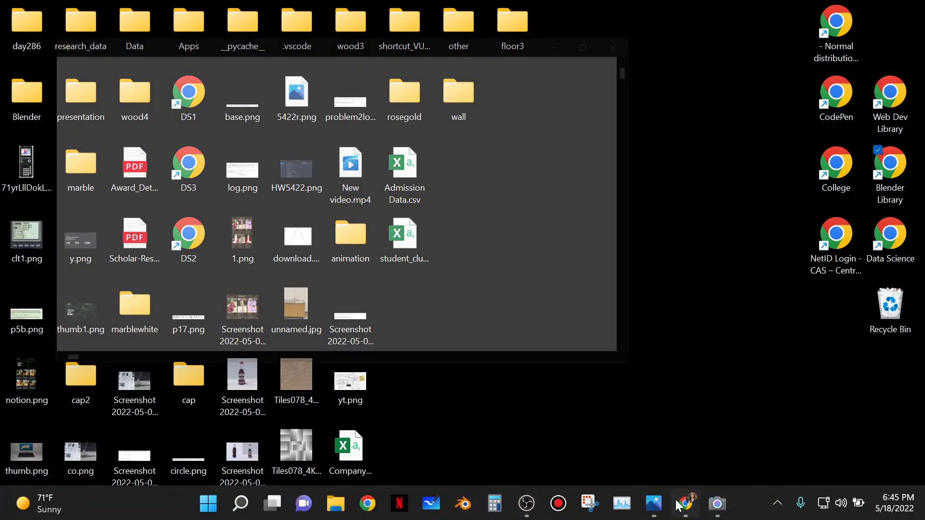
click(264, 264)
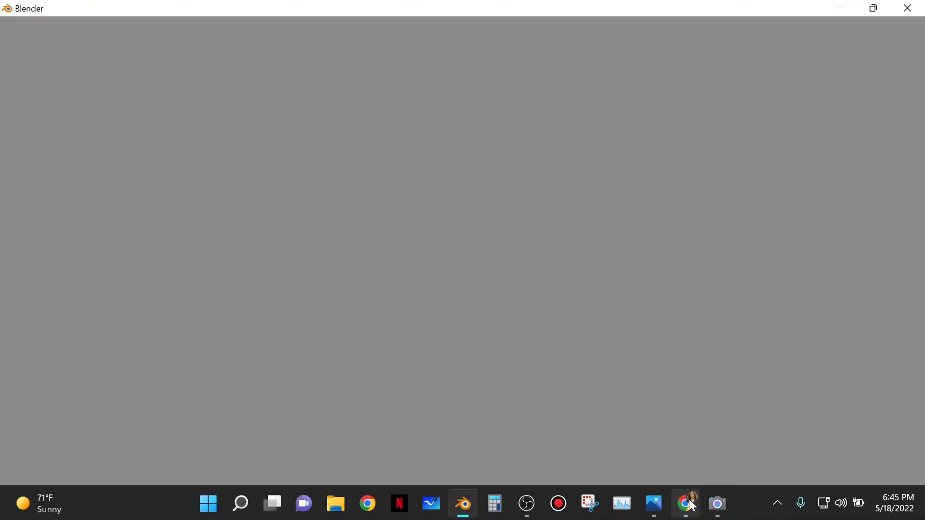
click(687, 504)
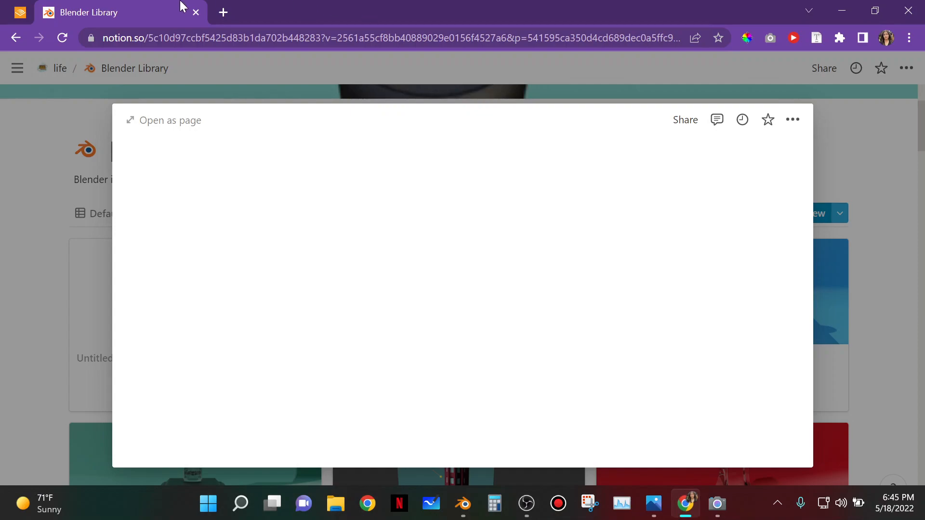
key(ctrl+t)
text(youtube.com)
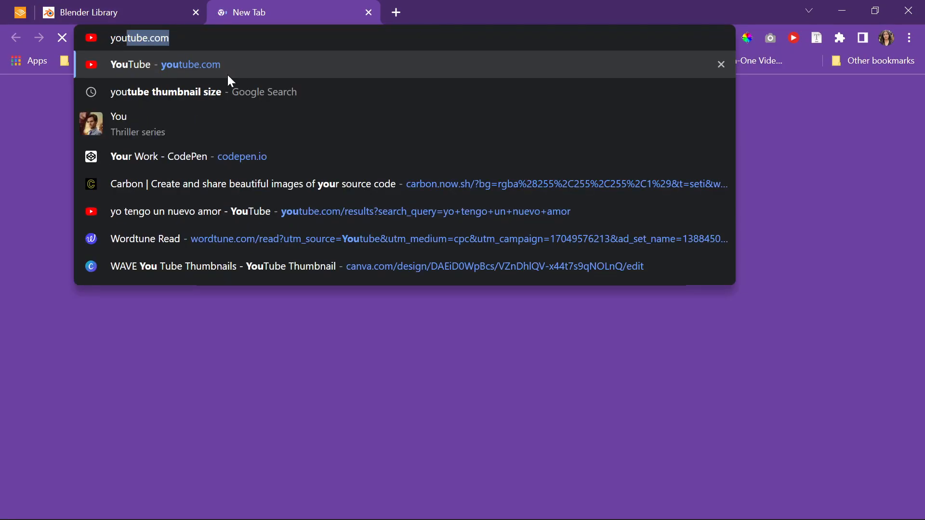
key(Return)
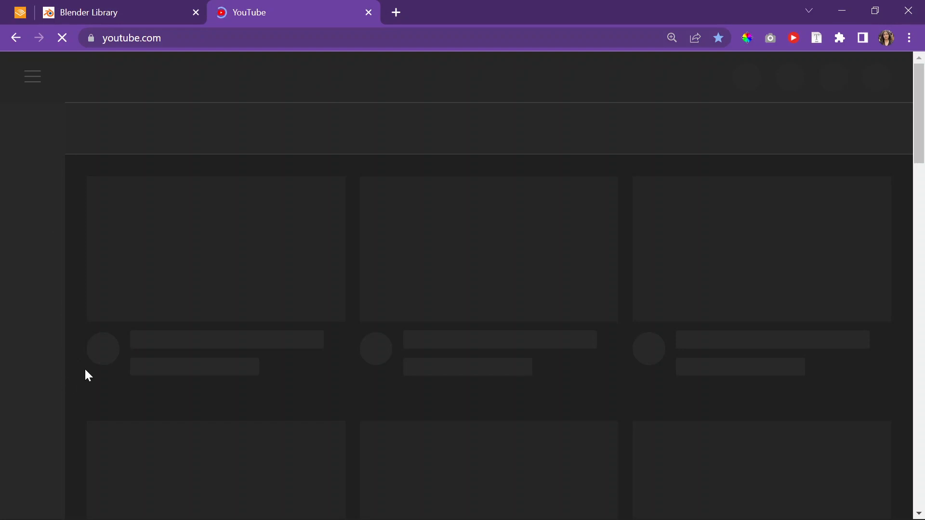
click(177, 17)
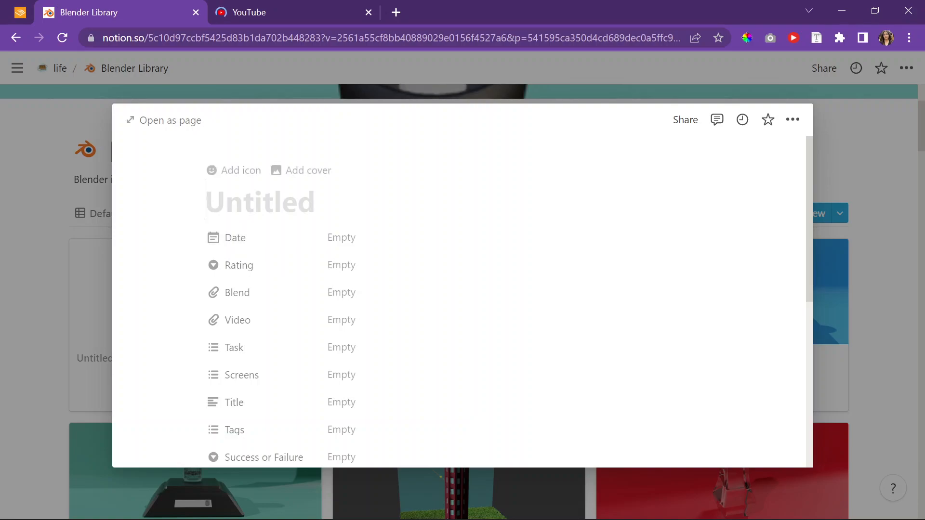
click(321, 7)
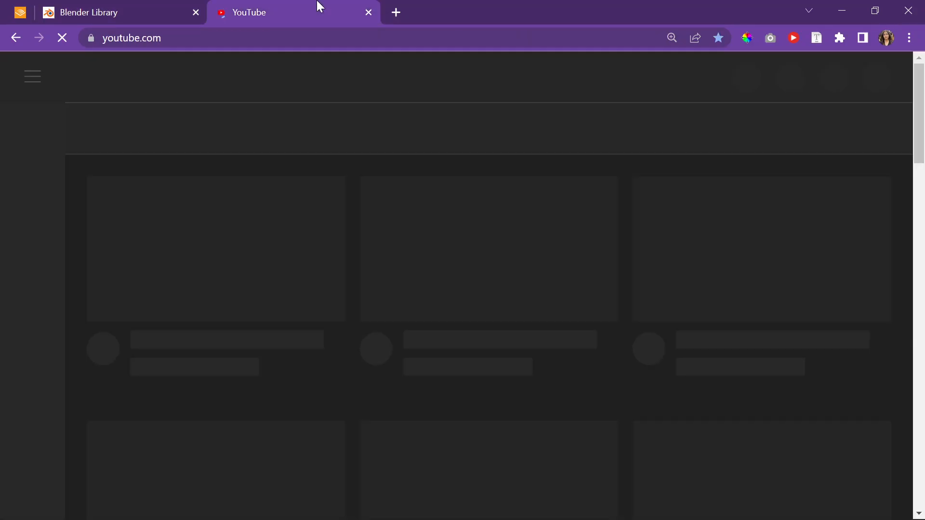
Title the new Blender Library entry "Day 99" and set its date to May 18, 2022.
click(127, 3)
text(Day 99)
click(308, 4)
click(100, 4)
click(345, 244)
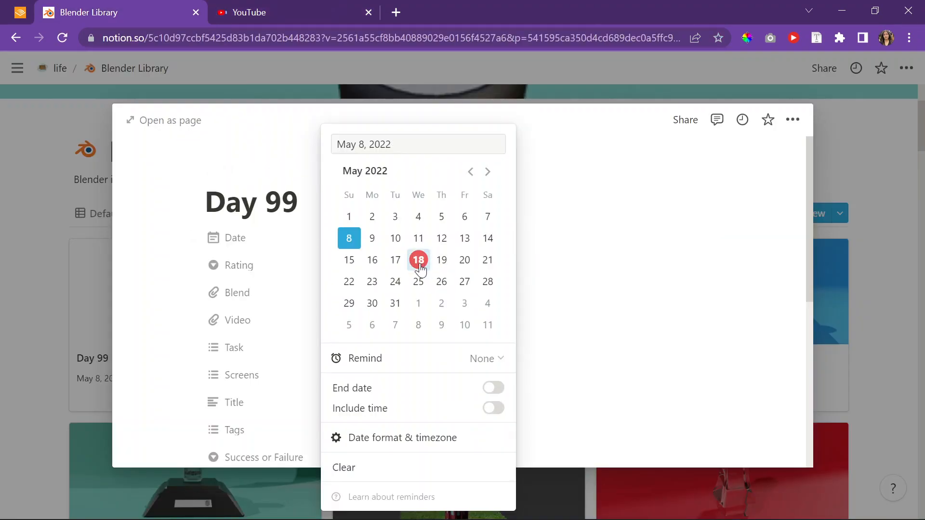
click(418, 259)
click(275, 273)
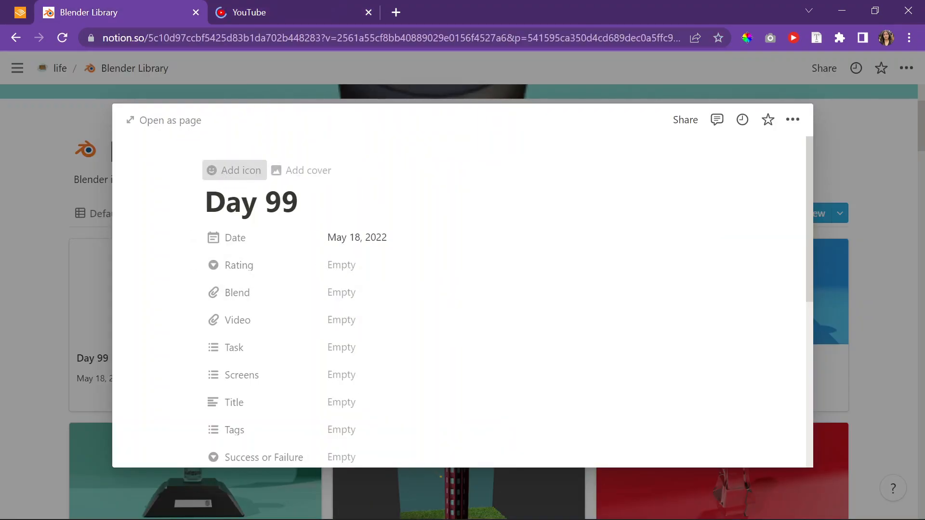
Add an icon and a cover to the Day 99 entry and apply the Blender Template.
click(326, 9)
click(124, 8)
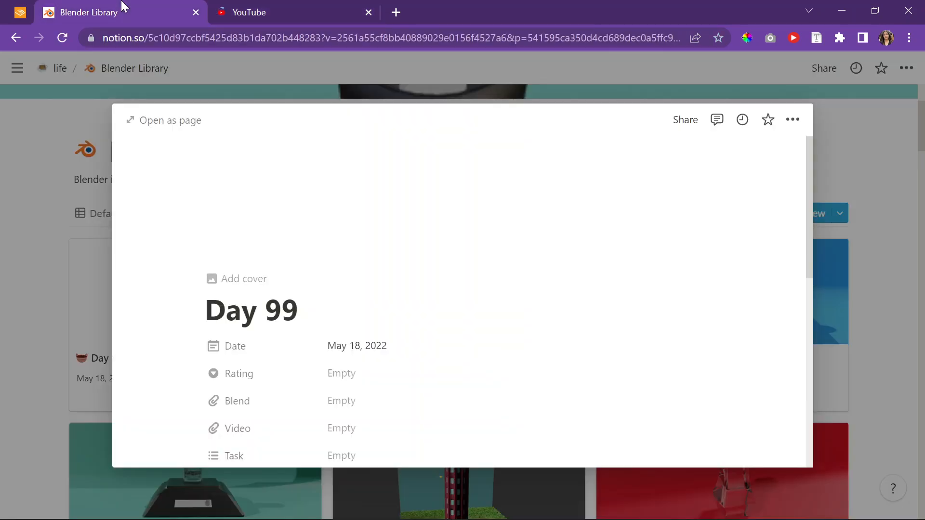
click(244, 277)
scroll(481, 229, down, 10)
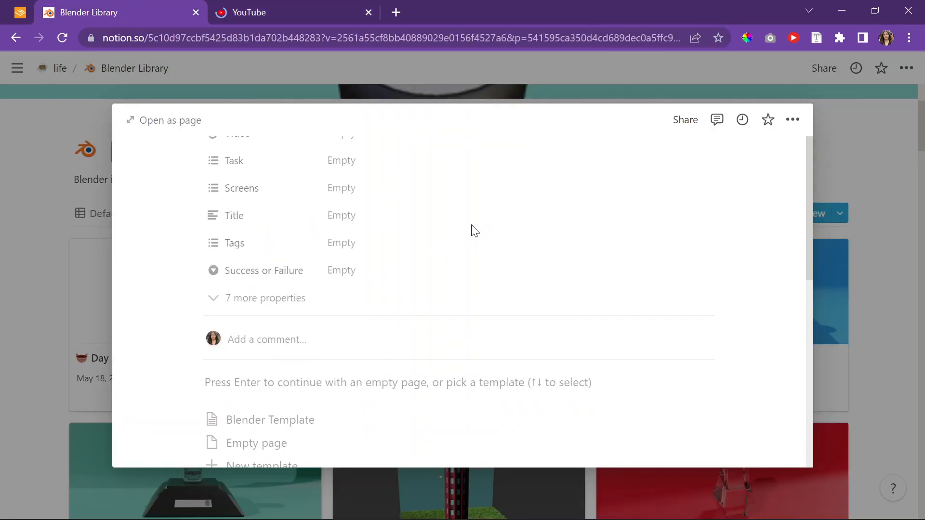
click(420, 302)
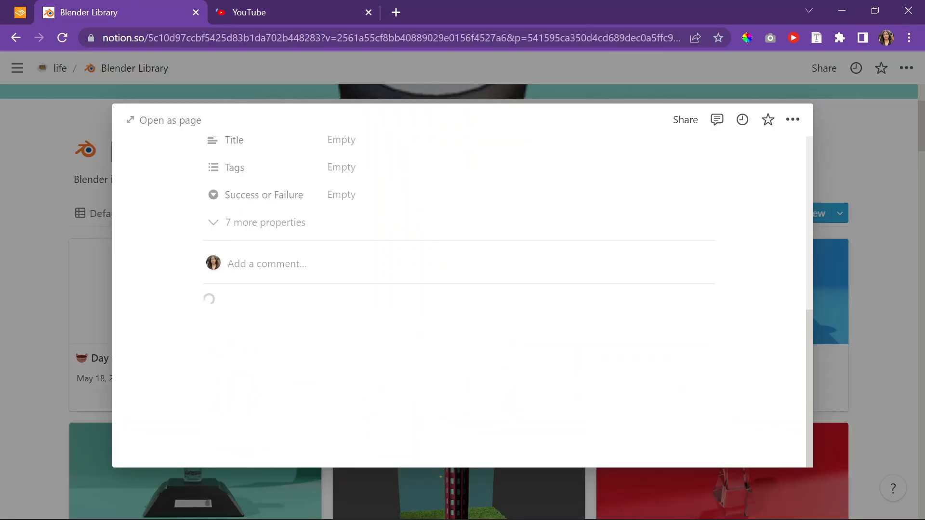
Open the video "Tips Blender 3.0 #02 Crear Animación en 360°" from the YouTube library history and mute it.
click(293, 8)
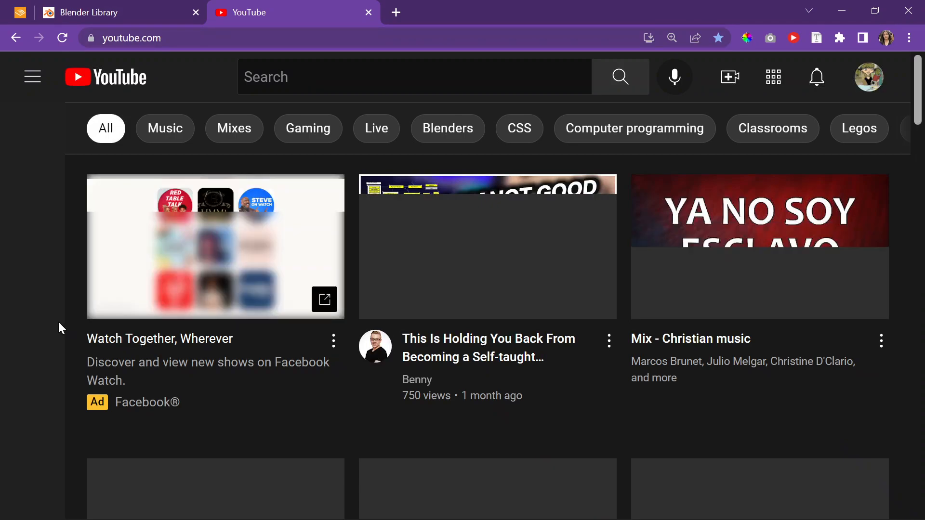
scroll(117, 269, down, 2)
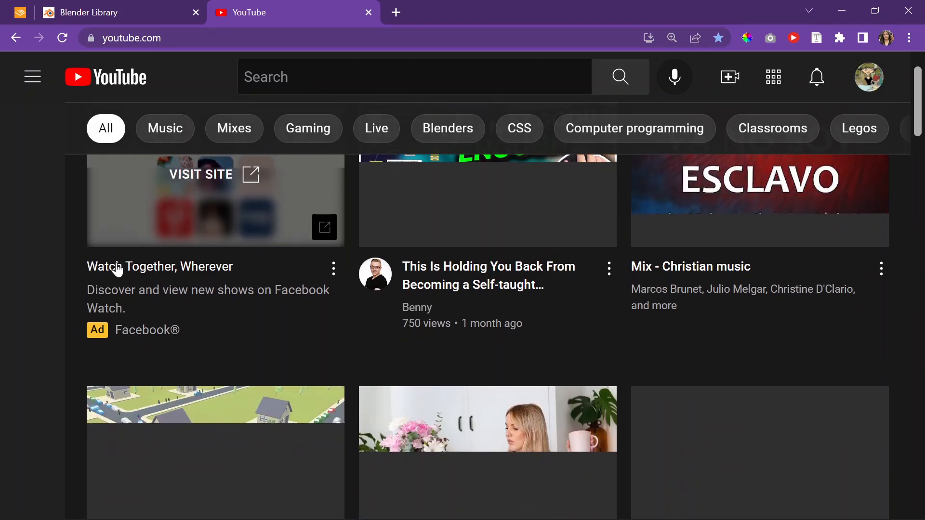
scroll(117, 268, down, 1)
scroll(68, 264, down, 1)
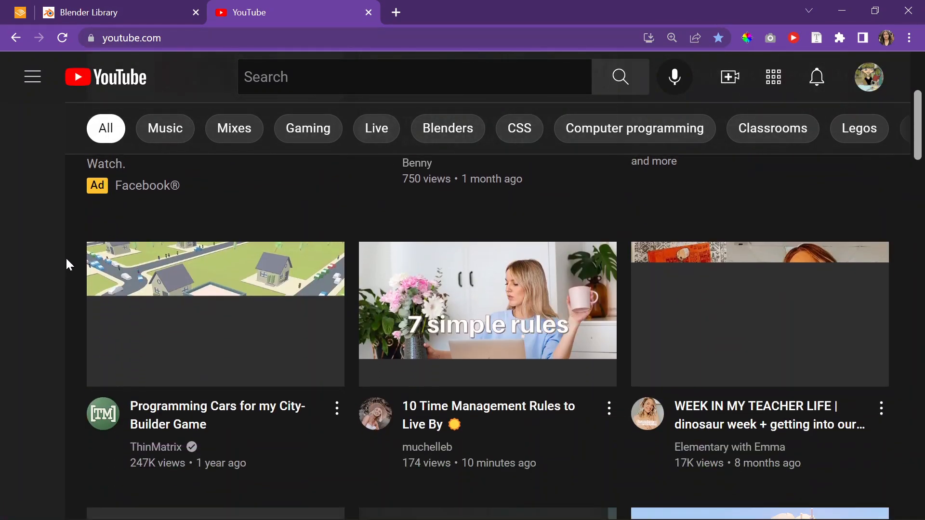
scroll(66, 256, down, 1)
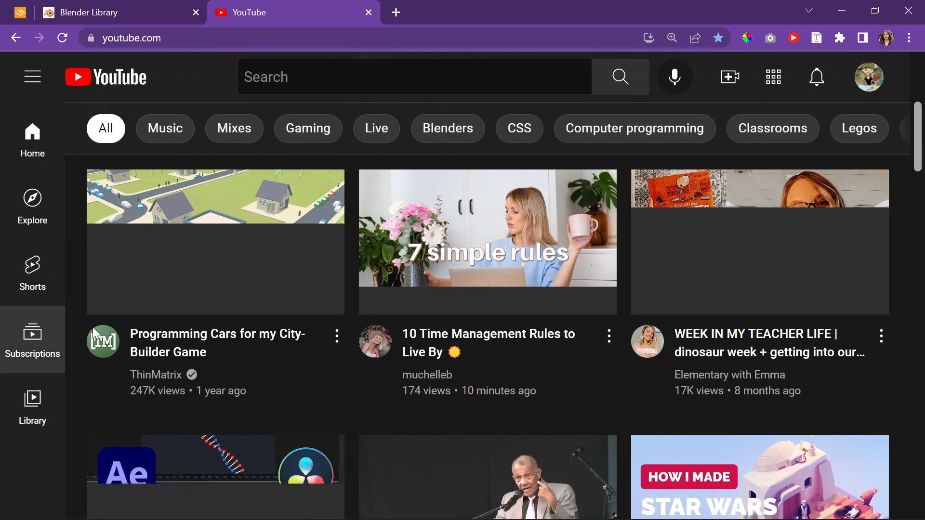
scroll(30, 458, down, 1)
scroll(73, 385, down, 1)
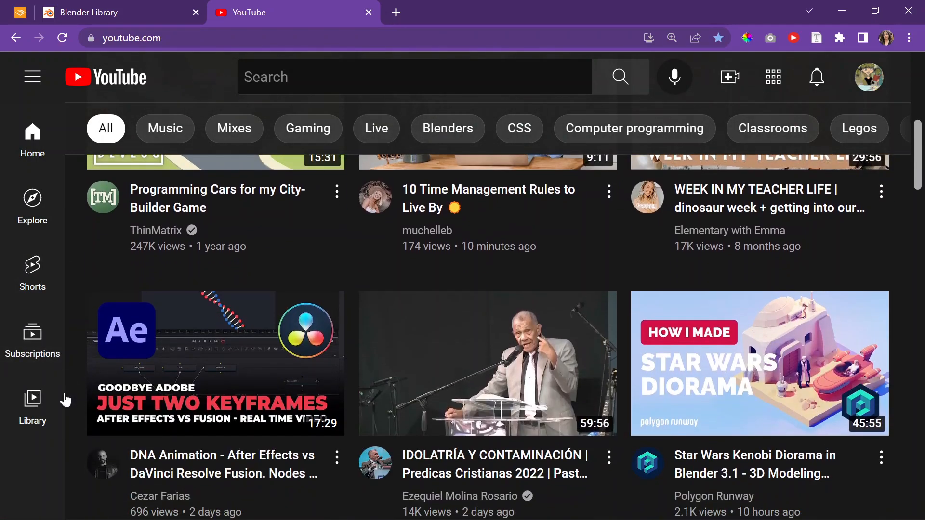
click(36, 422)
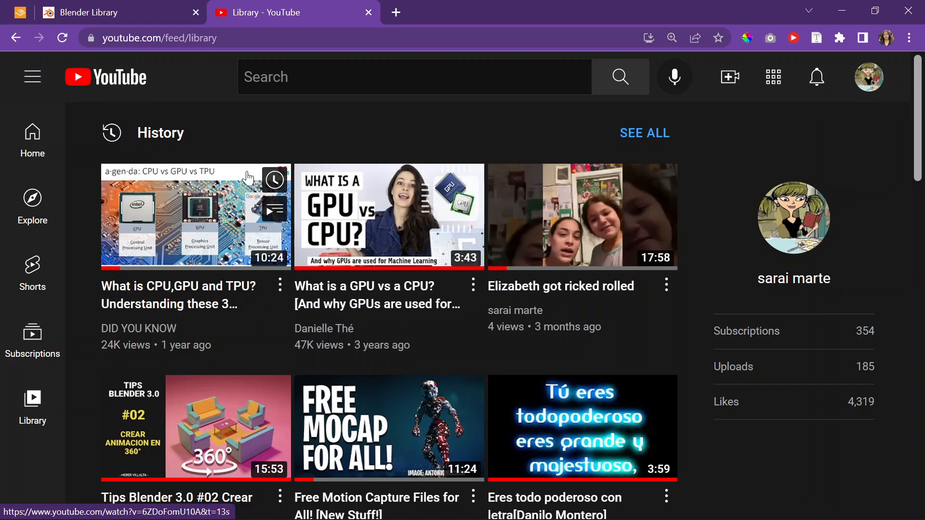
scroll(208, 268, down, 4)
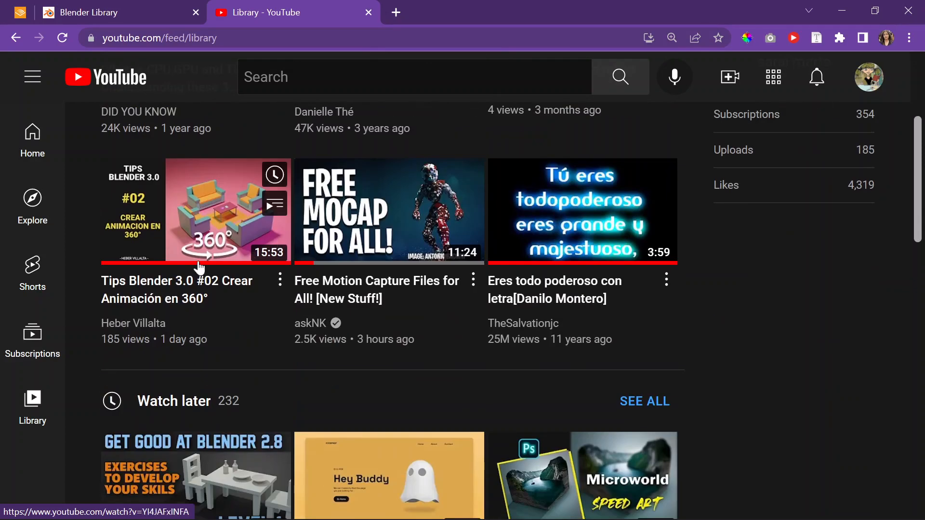
click(189, 224)
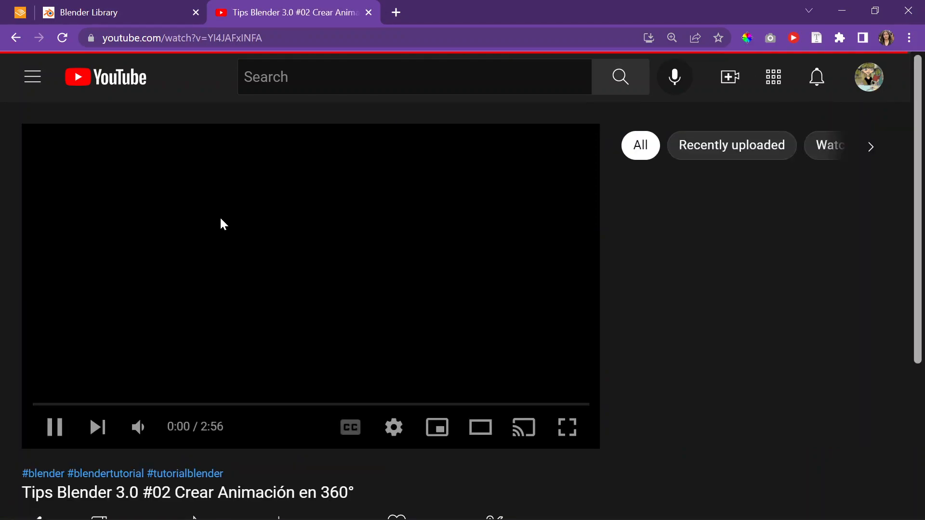
click(133, 429)
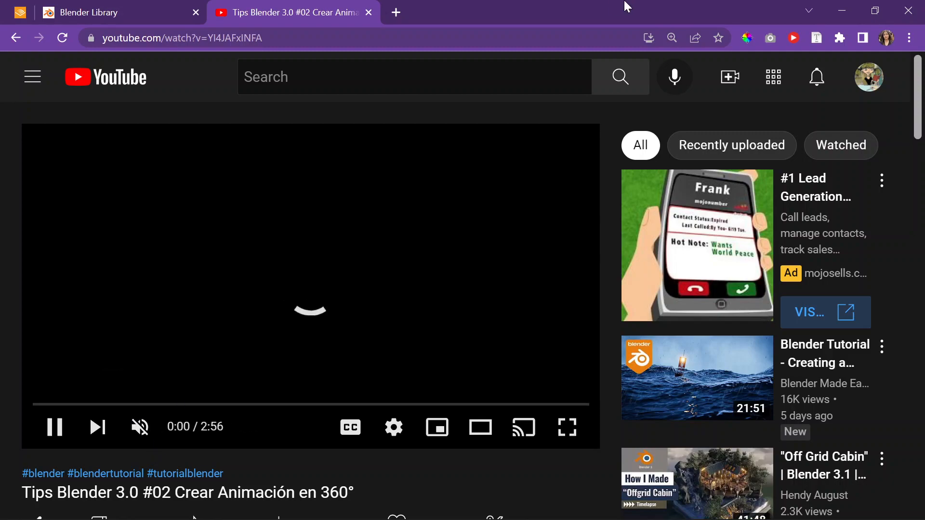
click(386, 223)
Switch to Blender and open the recent file 51722.blend.
click(842, 11)
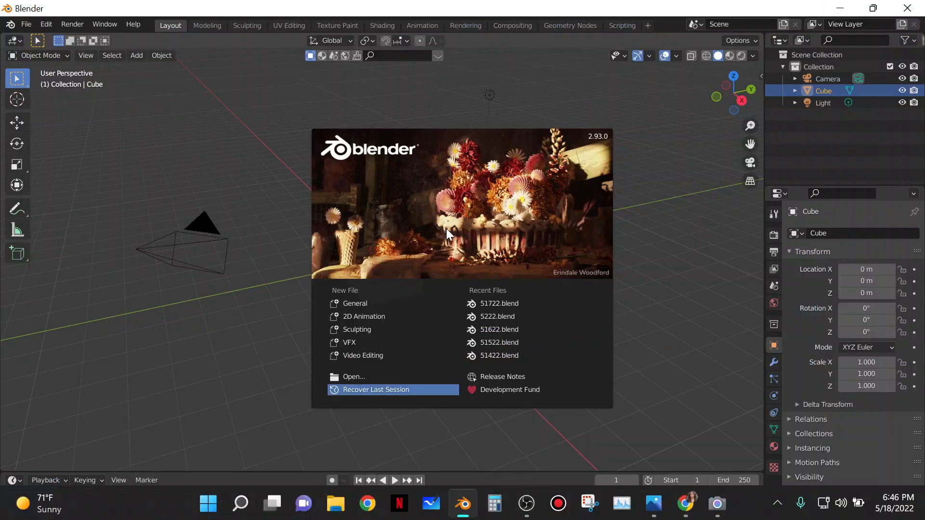
click(561, 302)
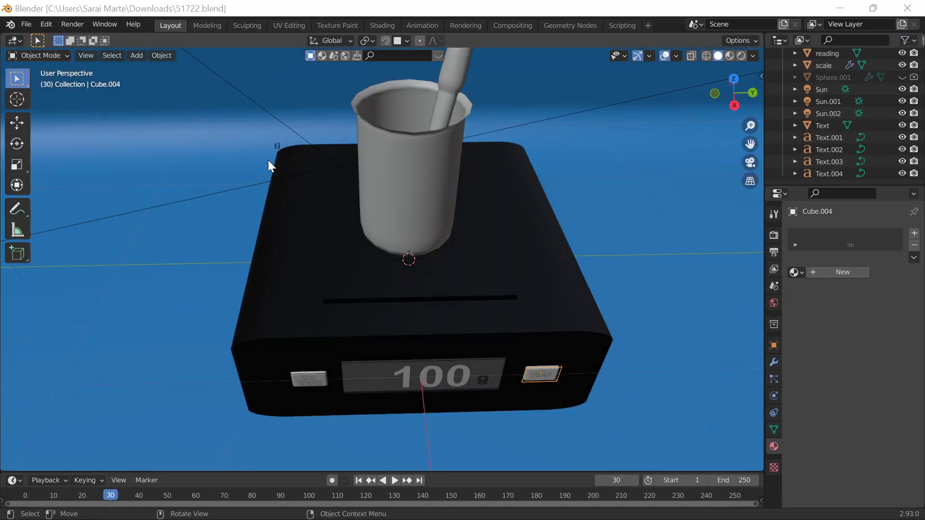
scroll(313, 243, down, 9)
middle_drag(329, 311, 335, 267)
scroll(350, 261, up, 8)
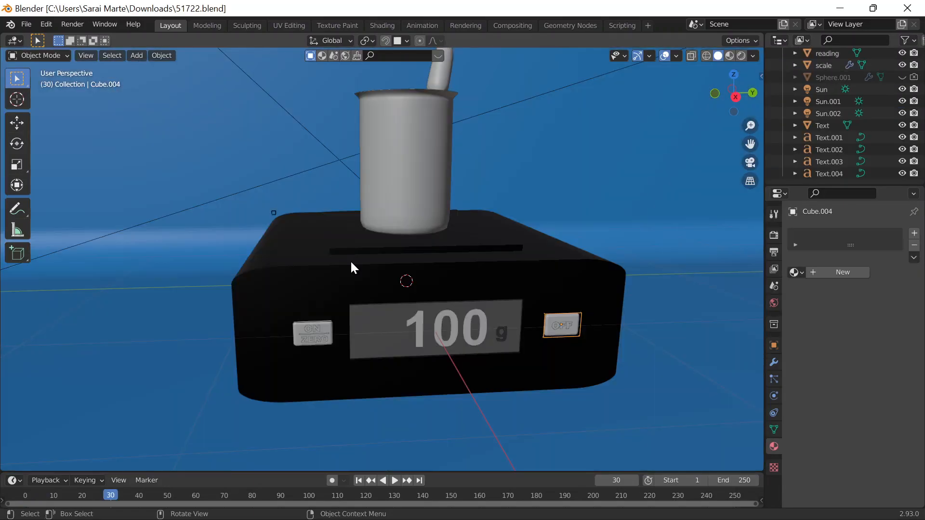
scroll(350, 260, down, 8)
scroll(542, 283, up, 8)
scroll(542, 279, down, 3)
Narrow the whole mesh of the stirring rod in the beaker along the global Y axis in Edit Mode.
click(412, 164)
middle_drag(456, 129, 474, 206)
scroll(475, 206, up, 5)
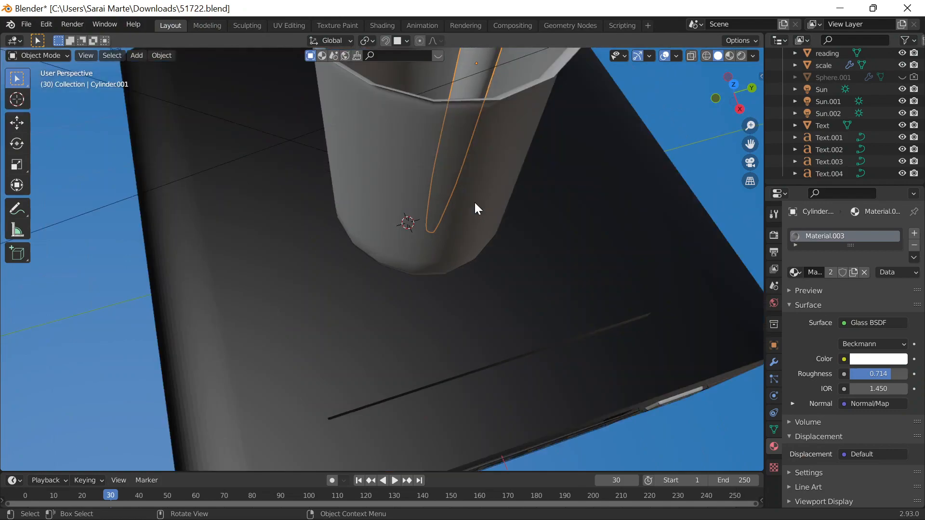
scroll(523, 137, down, 4)
shift+middle_drag(527, 126, 557, 324)
scroll(539, 213, up, 5)
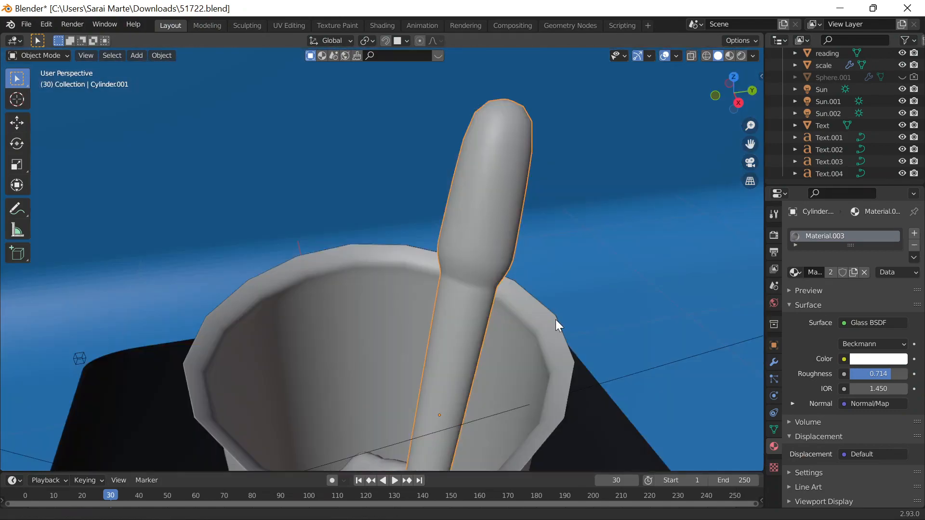
key(Tab)
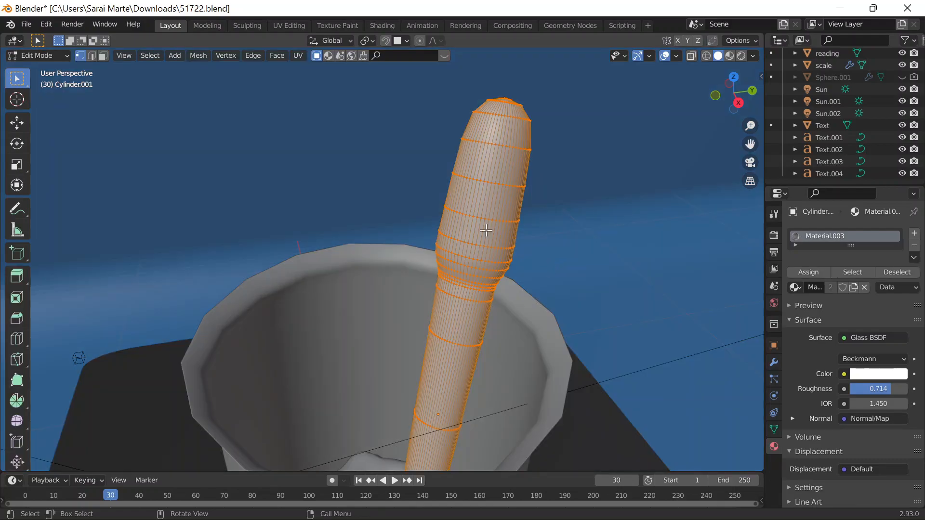
mouse_move(589, 215)
middle_down()
mouse_move(592, 198)
mouse_move(586, 217)
middle_up()
scroll(590, 225, down, 12)
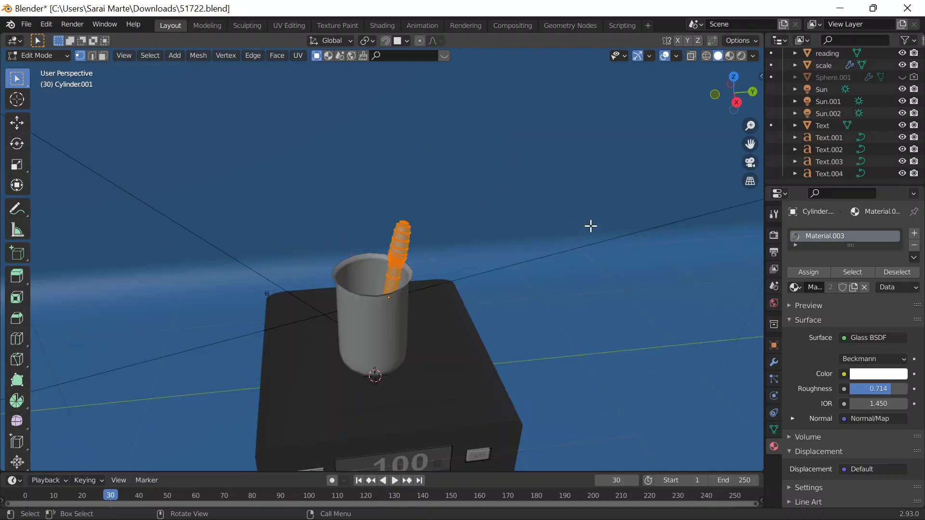
scroll(592, 226, up, 6)
key(s)
key(y)
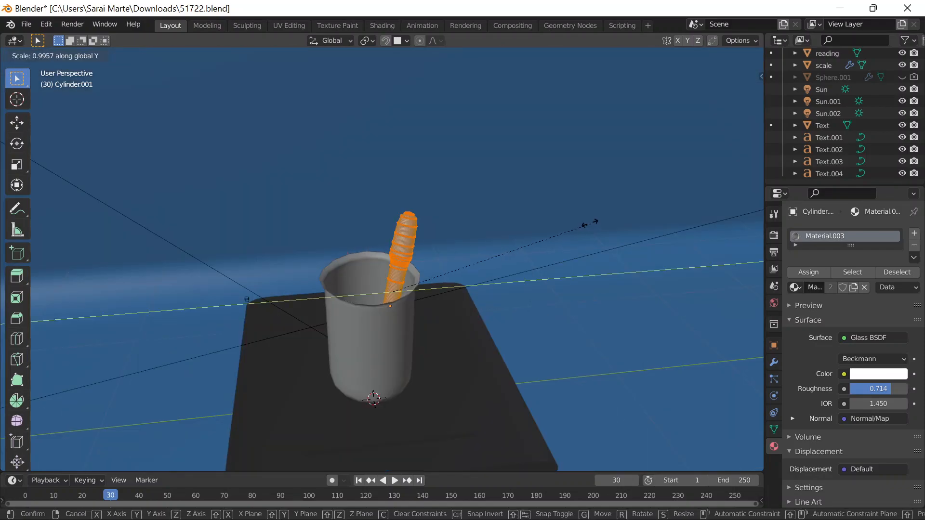
click(533, 225)
middle_drag(515, 201, 535, 220)
key(Tab)
Scale the stirring rod down along the global X axis in Object Mode.
scroll(533, 213, up, 7)
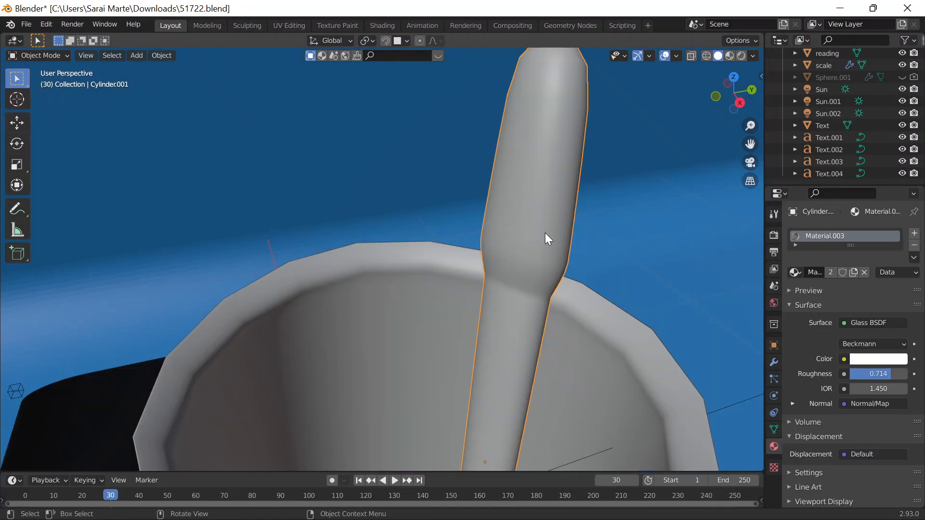
middle_drag(586, 206, 631, 225)
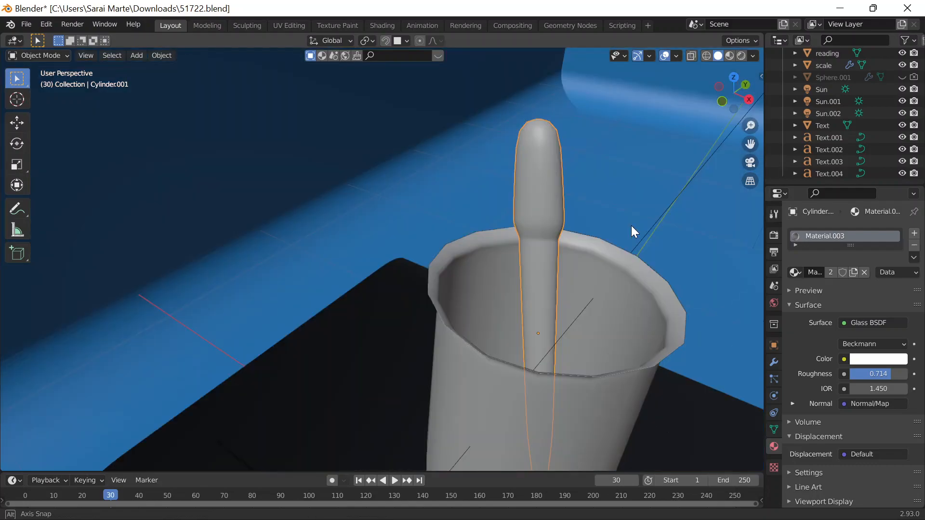
key(s)
key(x)
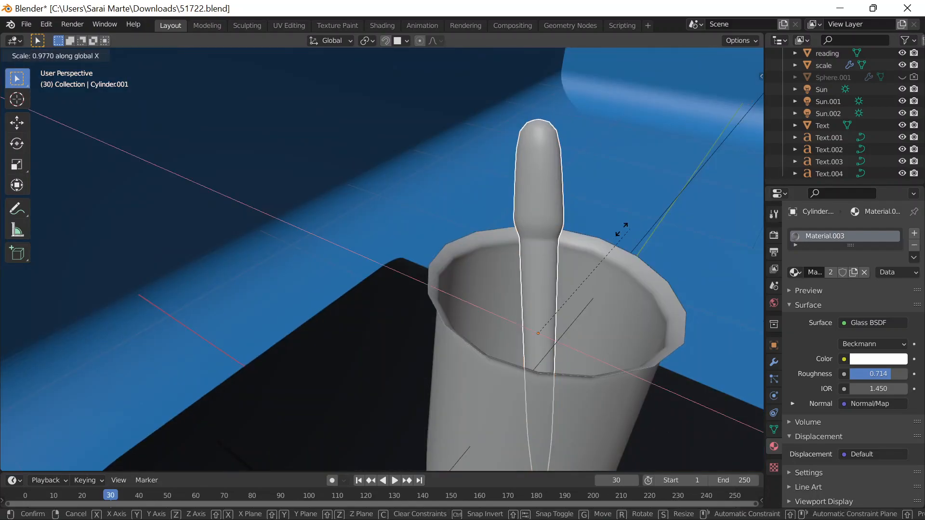
click(590, 233)
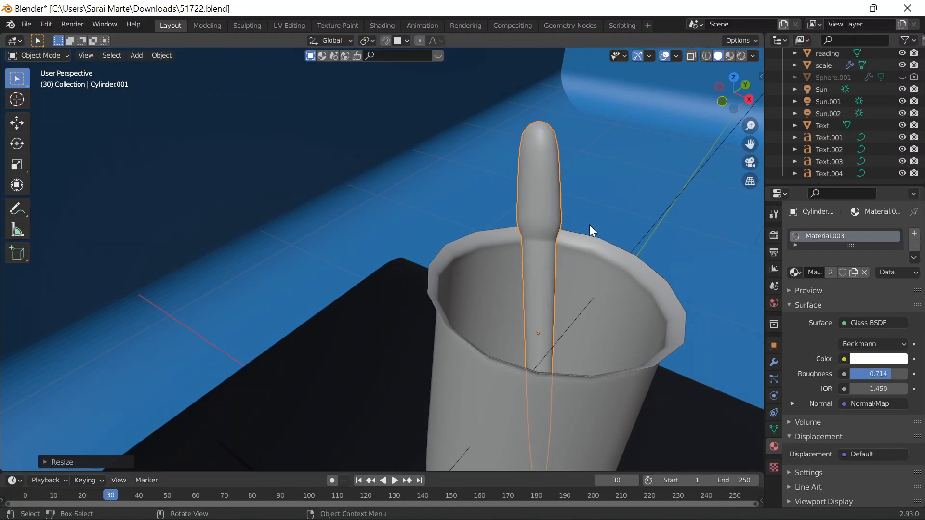
Apply the scale transform to the stirring rod.
middle_drag(589, 225, 522, 216)
scroll(523, 216, down, 5)
key(ctrl+a)
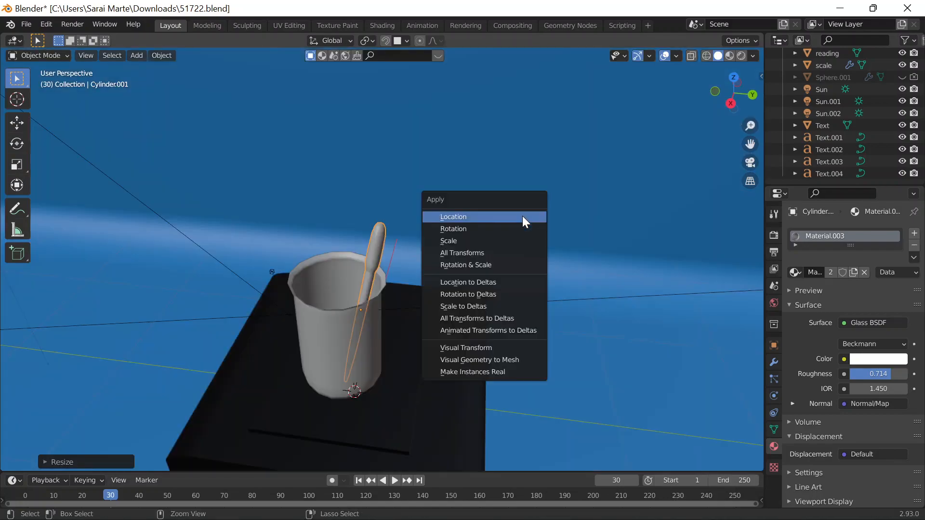
click(504, 240)
middle_drag(437, 308, 489, 293)
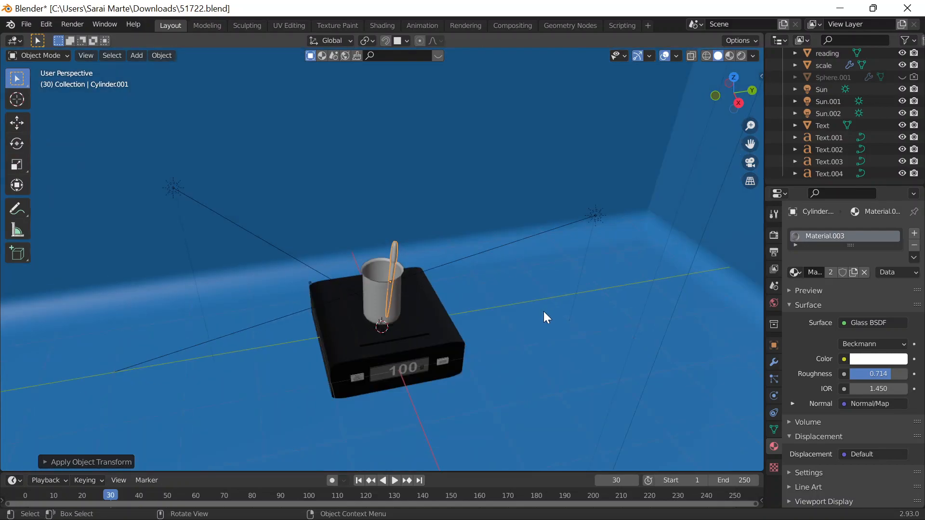
Add a sphere-shaped Empty at the 3D cursor beneath the beaker.
shift+middle_drag(543, 311, 470, 301)
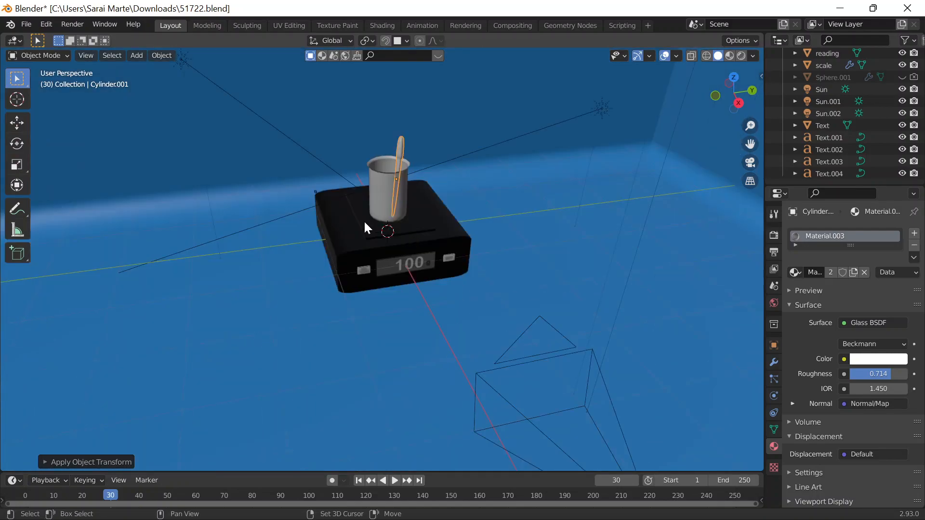
key(shift+a)
mouse_move(340, 221)
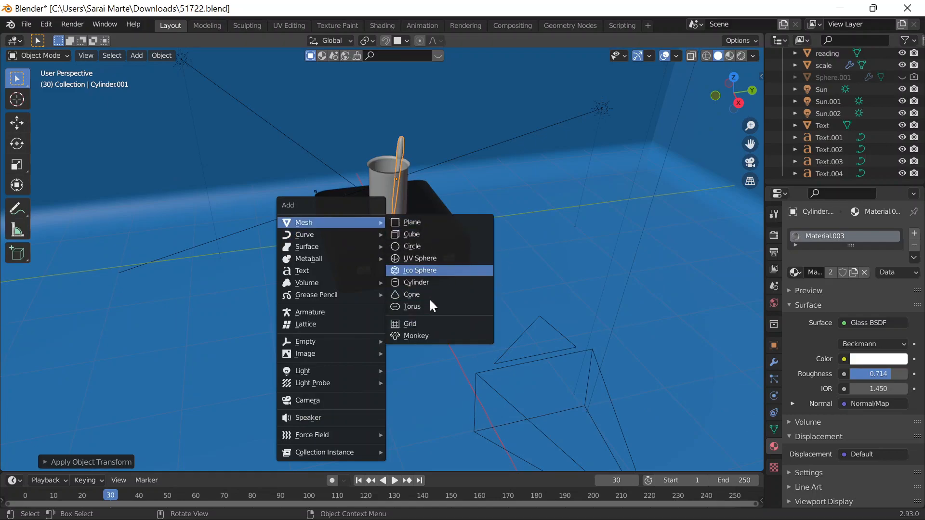
key(shift+a)
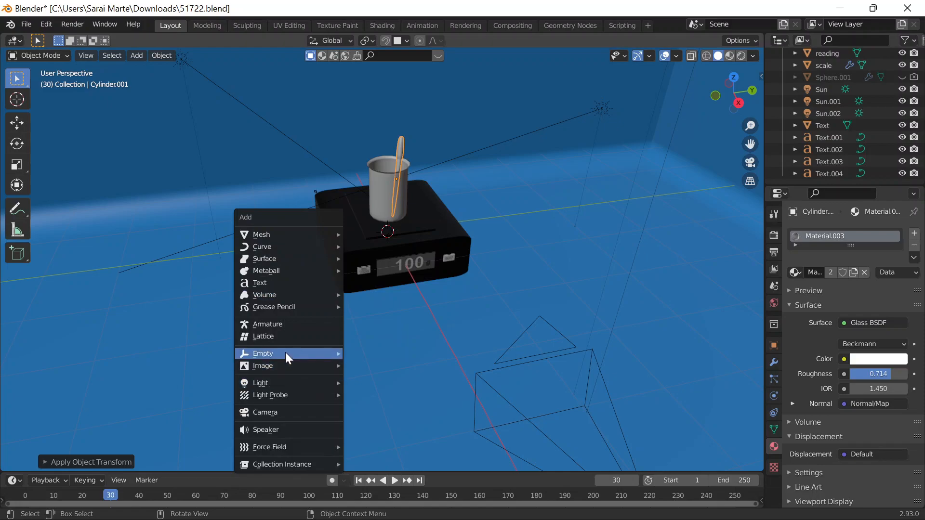
mouse_move(285, 353)
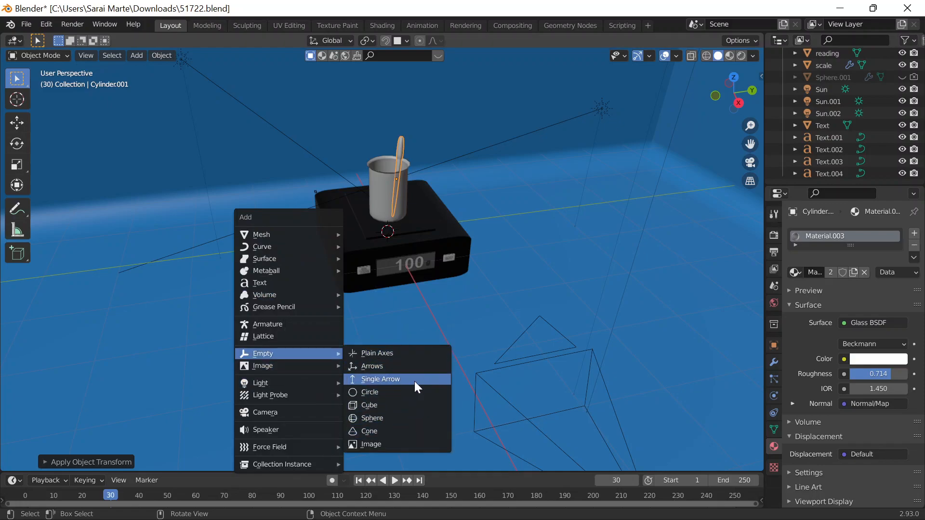
click(418, 418)
scroll(350, 253, down, 3)
scroll(376, 251, up, 5)
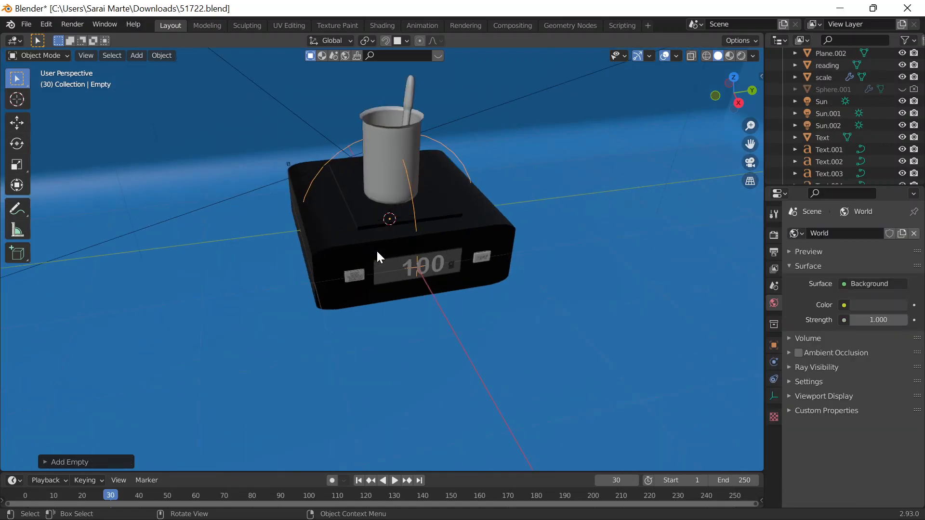
Raise the sphere Empty along the global Z axis and scale it up until it surrounds the beaker and scale.
key(g)
key(z)
click(394, 160)
scroll(404, 183, down, 2)
key(s)
click(495, 206)
Lower the sphere Empty along the global Z axis until its centre sits at the level of the scale.
key(g)
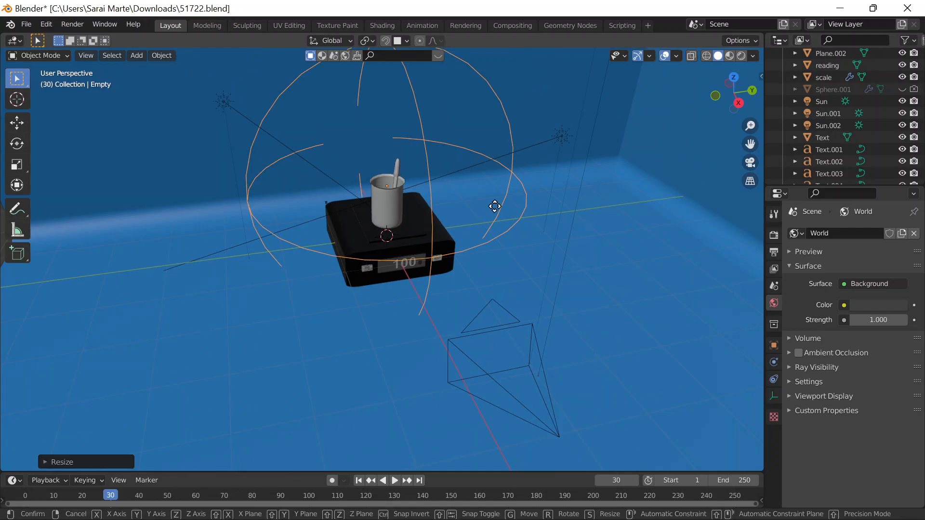
key(z)
click(484, 257)
middle_drag(483, 256, 562, 221)
key(g)
key(z)
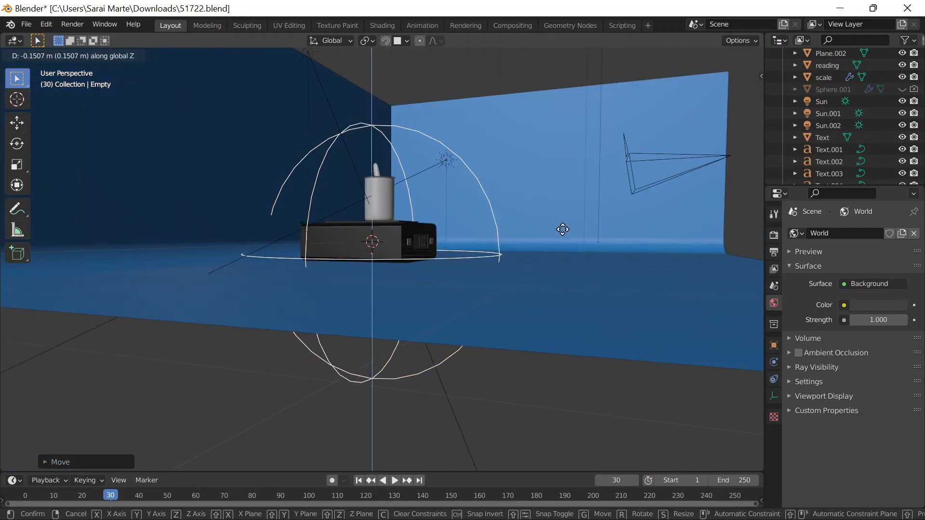
click(563, 233)
middle_drag(537, 217, 507, 238)
scroll(451, 230, up, 3)
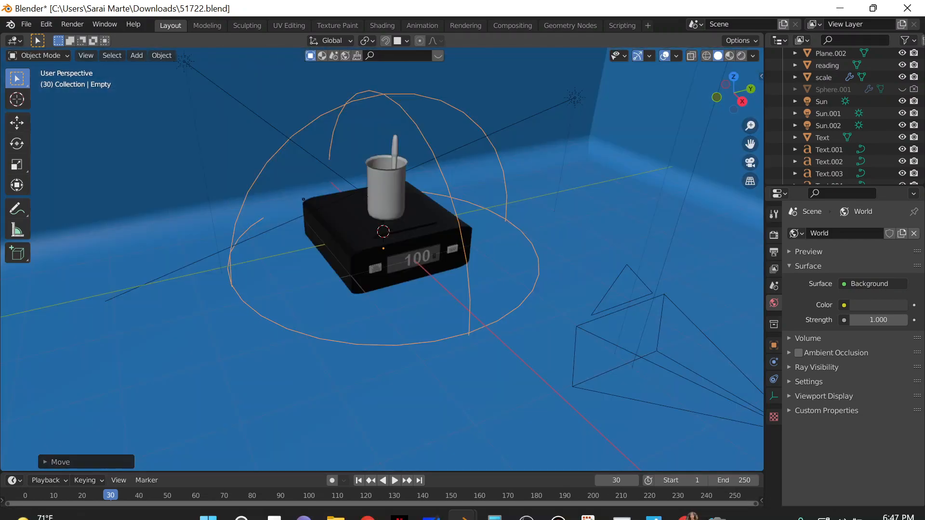
Switch to the browser and reopen the "Tips Blender 3.0 #02 Crear Animación en 360°" video in a new tab, closing the old one.
click(692, 512)
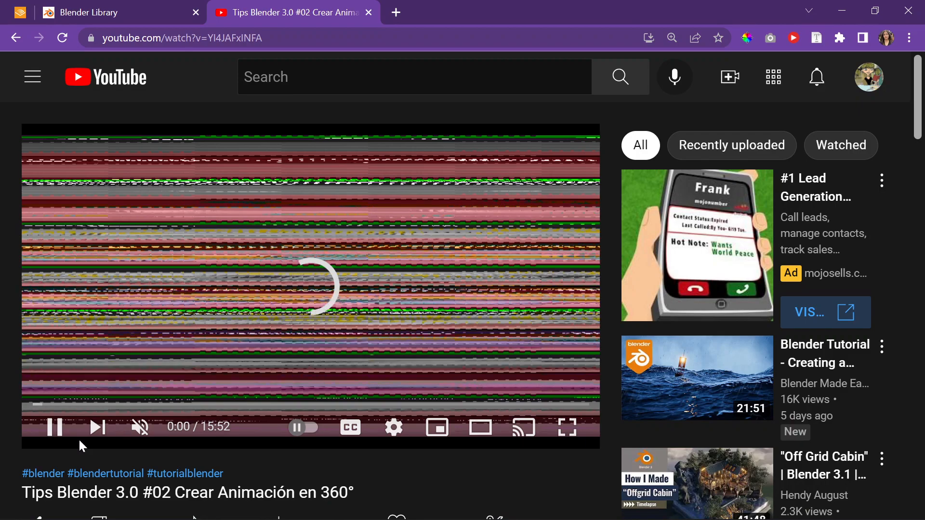
click(83, 405)
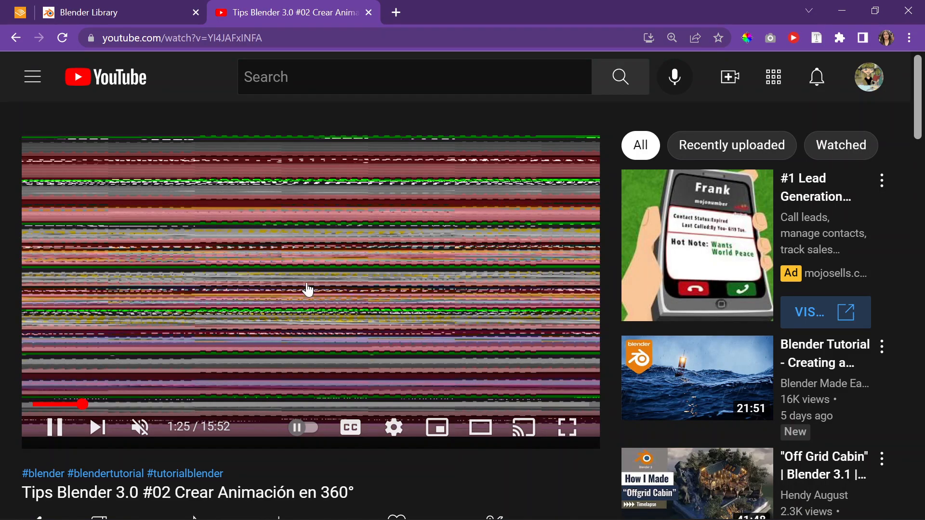
click(187, 37)
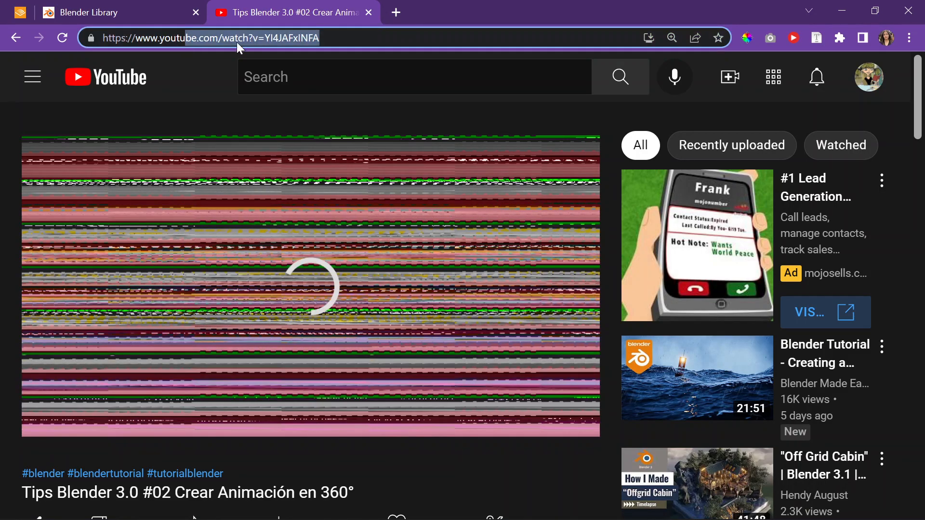
double_click(236, 42)
double_click(152, 41)
triple_click(152, 42)
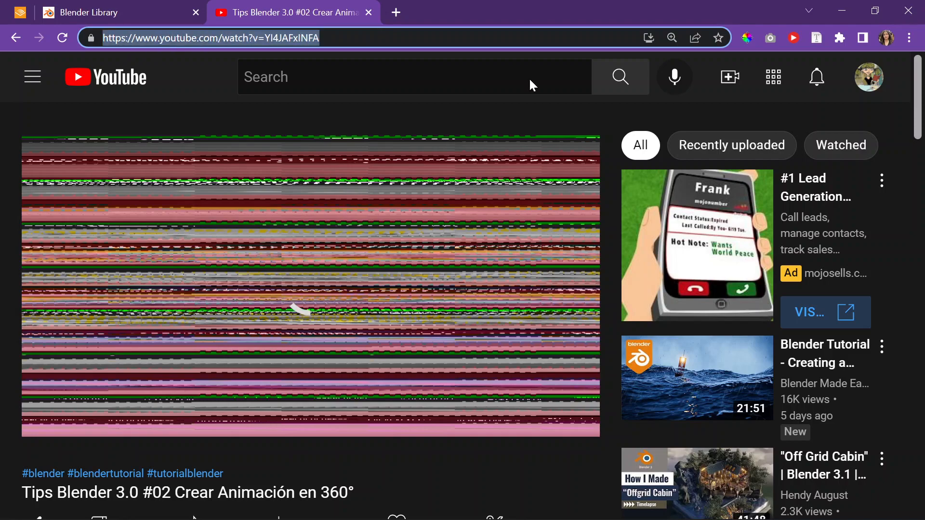
key(alt+Return)
click(339, 18)
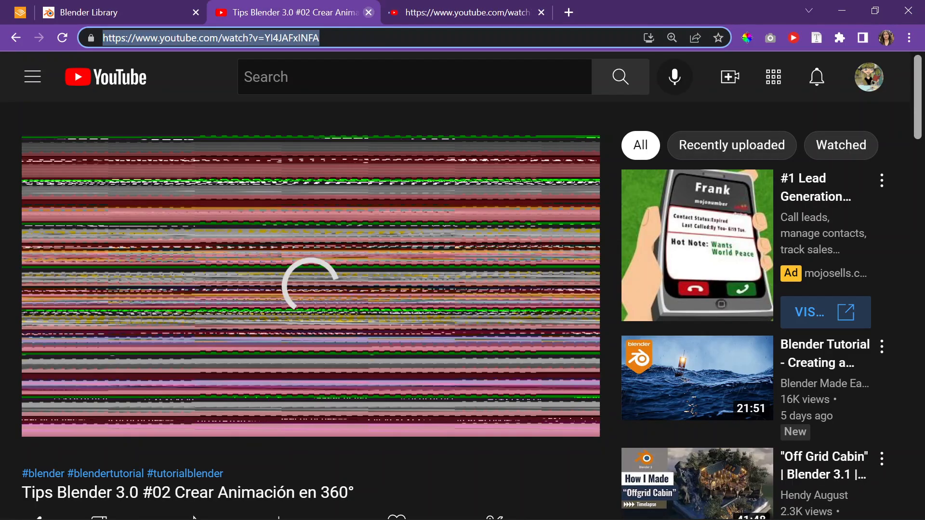
click(368, 13)
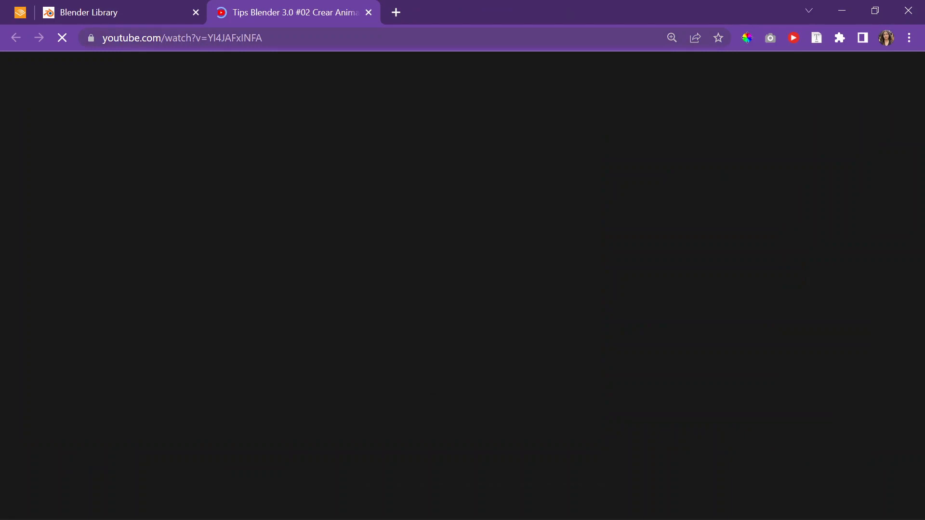
Skip the advertisement playing before the 360° animation tutorial.
click(313, 42)
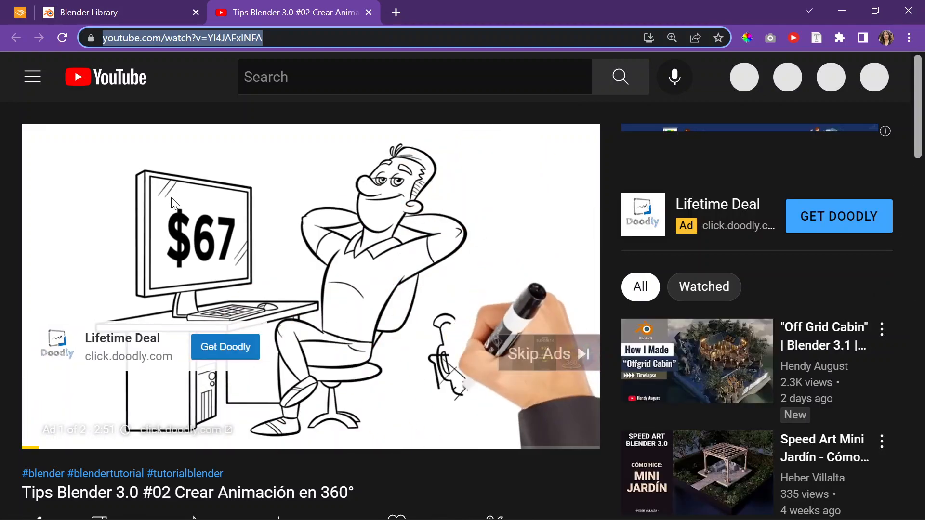
click(544, 354)
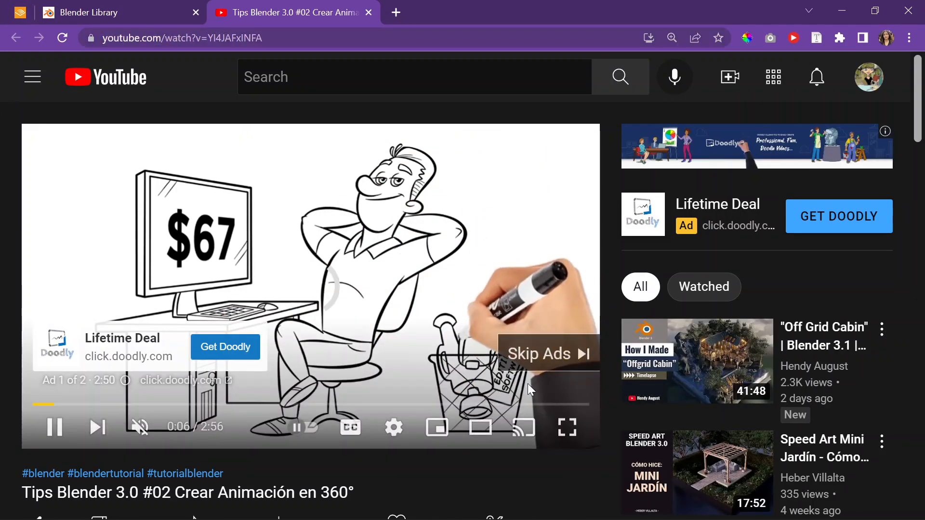
click(83, 284)
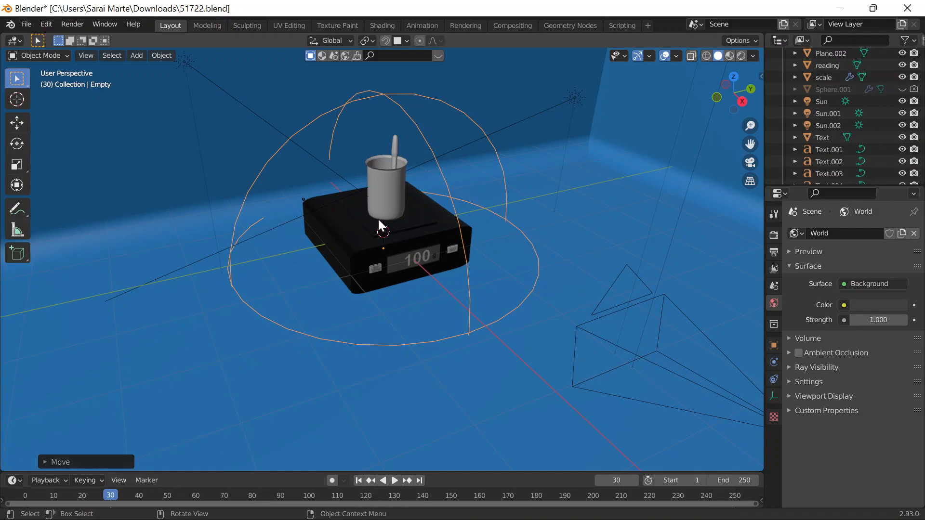
Switch back to Blender and hide the blue backdrop plane, Plane.002.
scroll(403, 163, up, 1)
scroll(403, 162, down, 1)
key(a)
scroll(438, 130, down, 5)
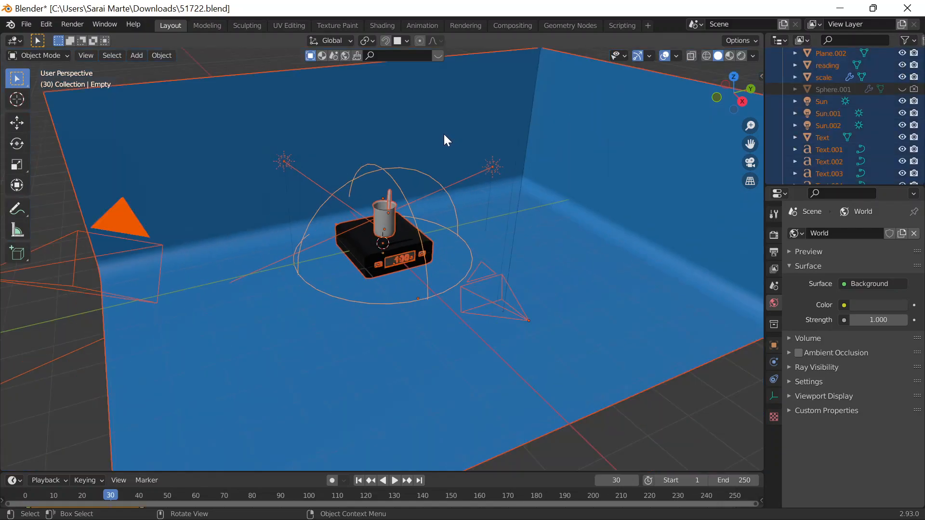
click(335, 128)
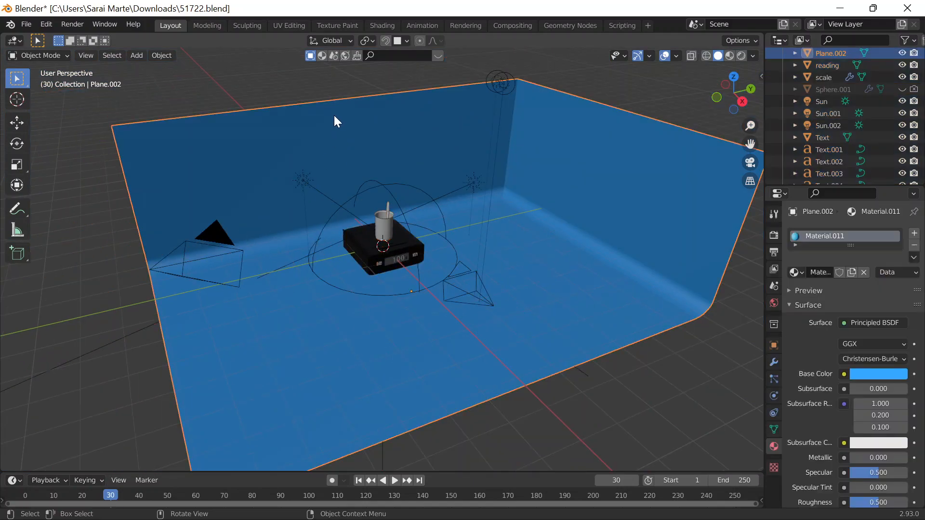
click(459, 274)
click(391, 118)
key(h)
Delete the stray cup-shaped object and the stray camera lying far away from the scale.
click(469, 278)
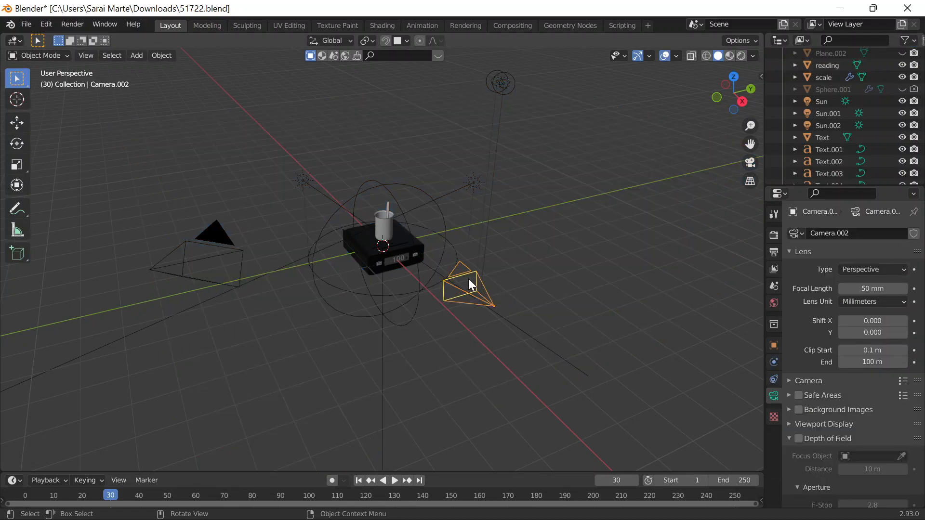
click(232, 244)
scroll(249, 244, down, 5)
scroll(248, 244, up, 3)
scroll(251, 246, down, 4)
scroll(253, 247, up, 6)
scroll(255, 247, down, 3)
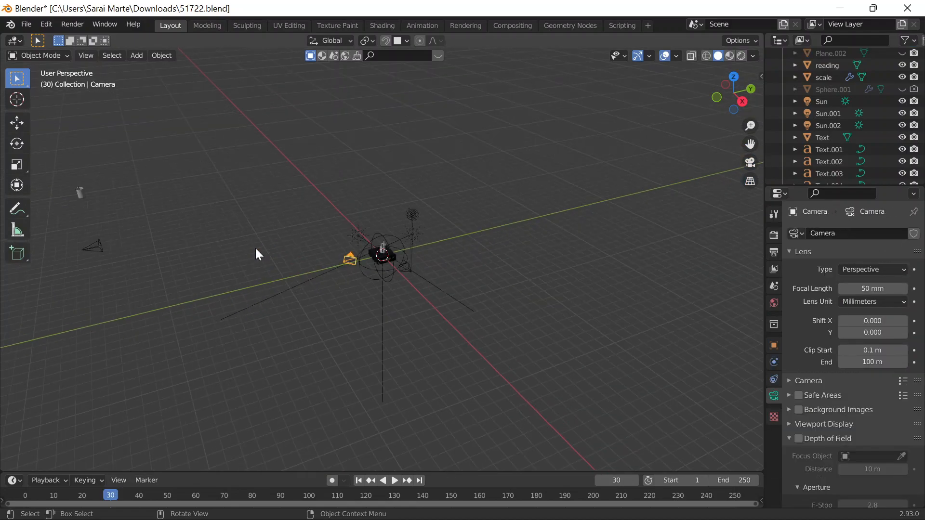
shift+click(79, 193)
key(x)
click(97, 215)
click(100, 247)
key(x)
click(111, 248)
scroll(372, 229, up, 3)
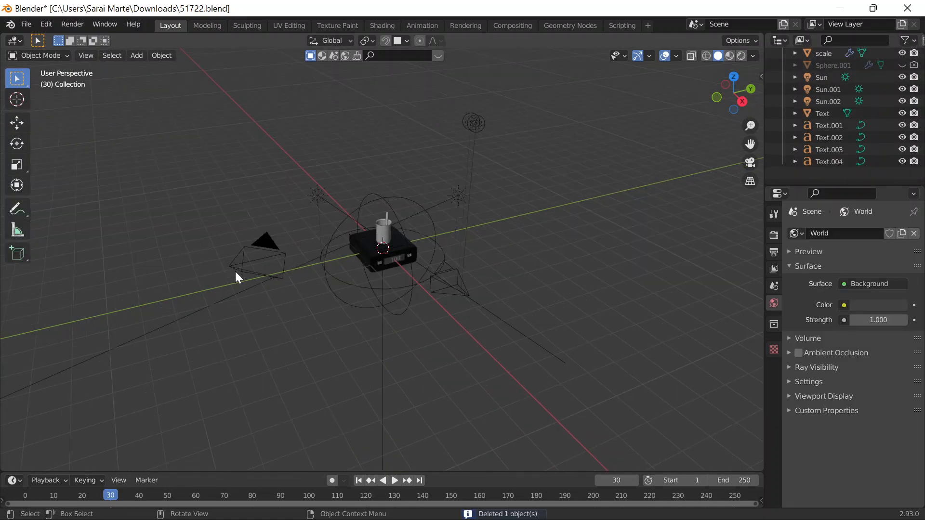
Delete the two cameras near the scale, Camera.002 and Camera.
click(264, 250)
drag(490, 313, 458, 282)
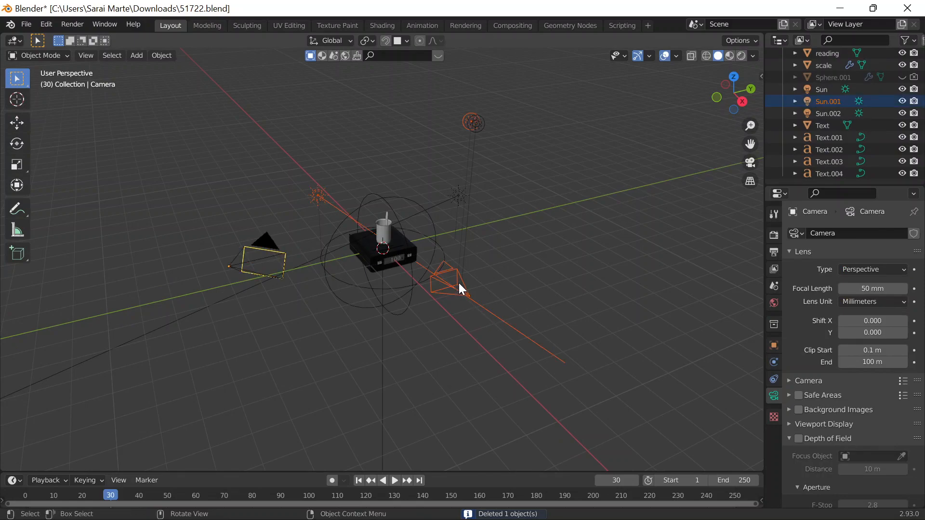
click(460, 311)
click(459, 296)
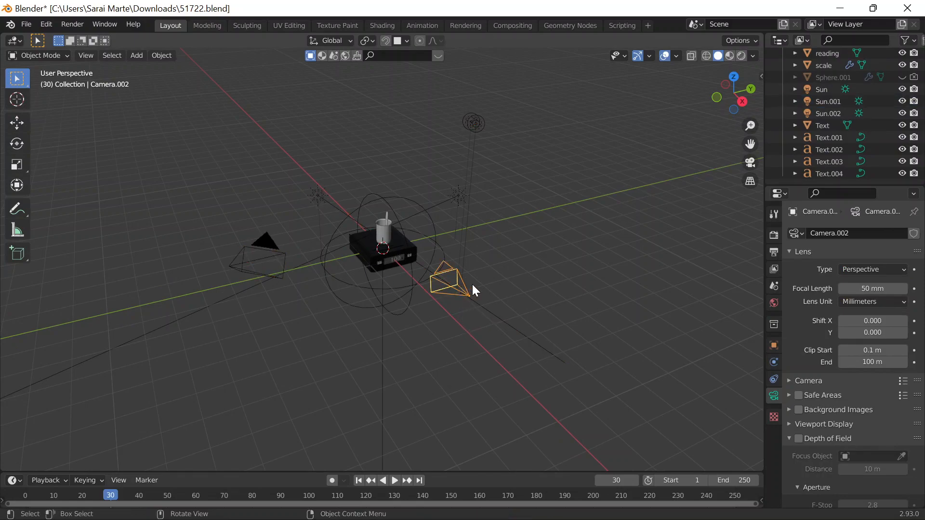
click(475, 285)
middle_drag(417, 301, 479, 267)
click(610, 210)
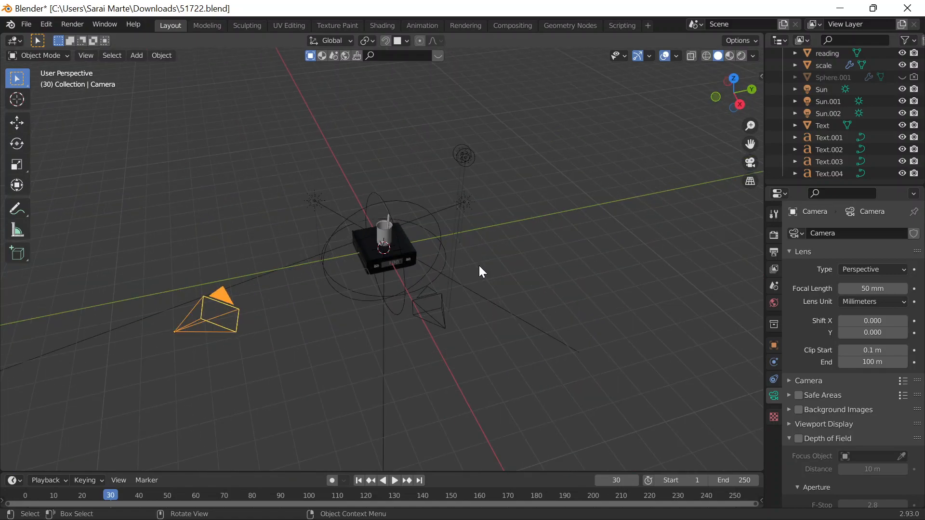
click(432, 305)
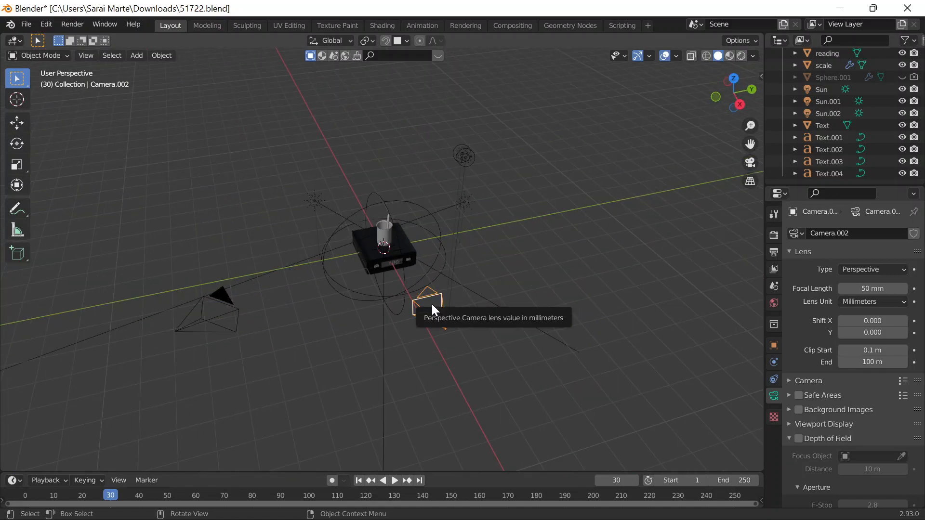
click(360, 281)
click(230, 333)
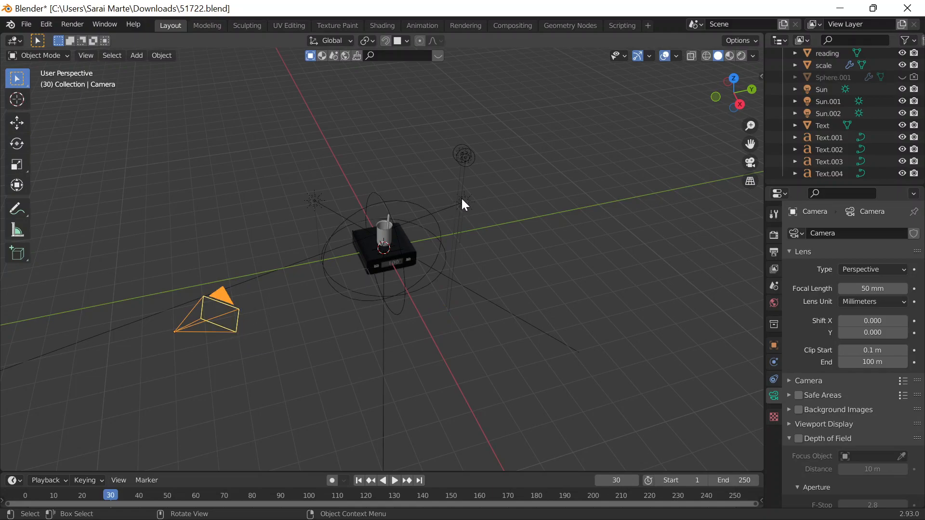
click(461, 174)
click(463, 160)
middle_drag(342, 242, 264, 185)
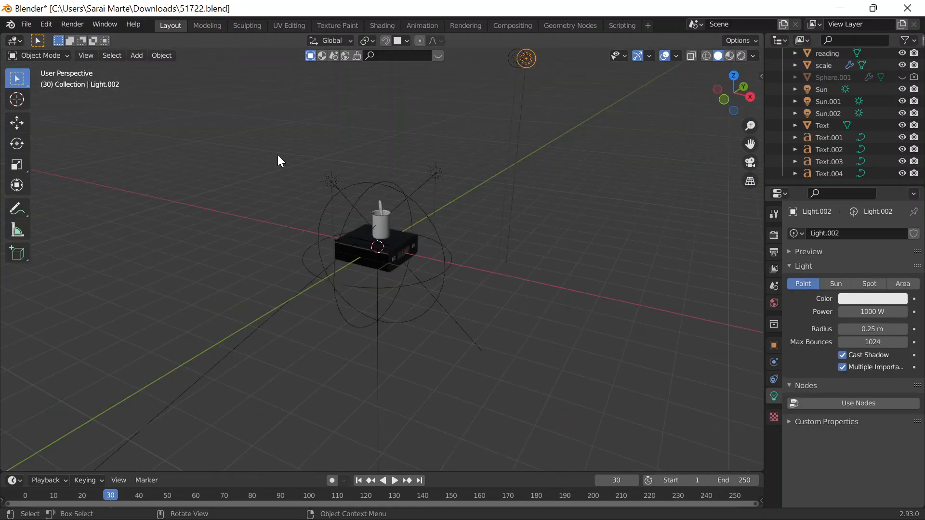
scroll(527, 161, down, 1)
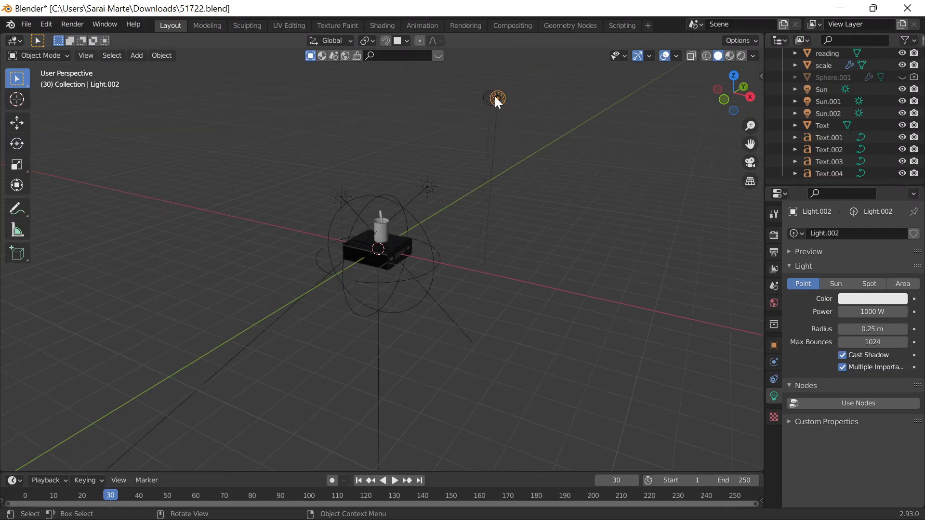
drag(290, 174, 455, 345)
Select all visible objects with the sphere Empty as the active one and parent them to it using the Object option.
click(418, 239)
mouse_move(512, 219)
middle_down()
mouse_move(574, 203)
mouse_move(587, 170)
mouse_move(524, 230)
middle_up()
scroll(572, 203, up, 6)
scroll(525, 230, down, 4)
key(a)
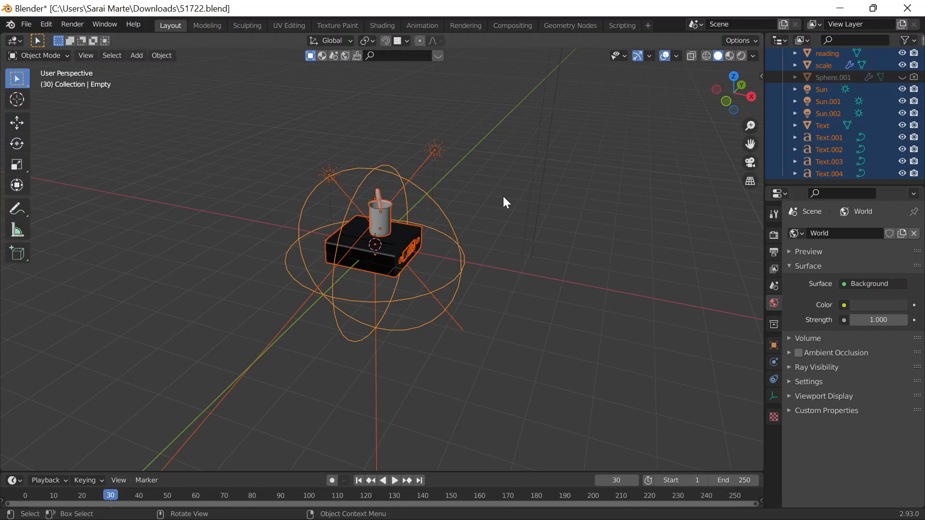
scroll(854, 117, up, 5)
scroll(840, 128, down, 5)
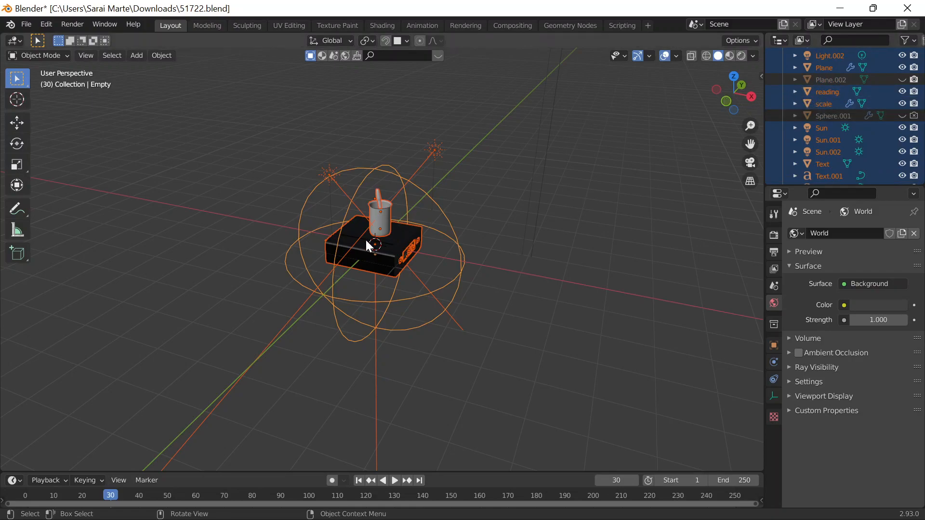
shift+click(365, 177)
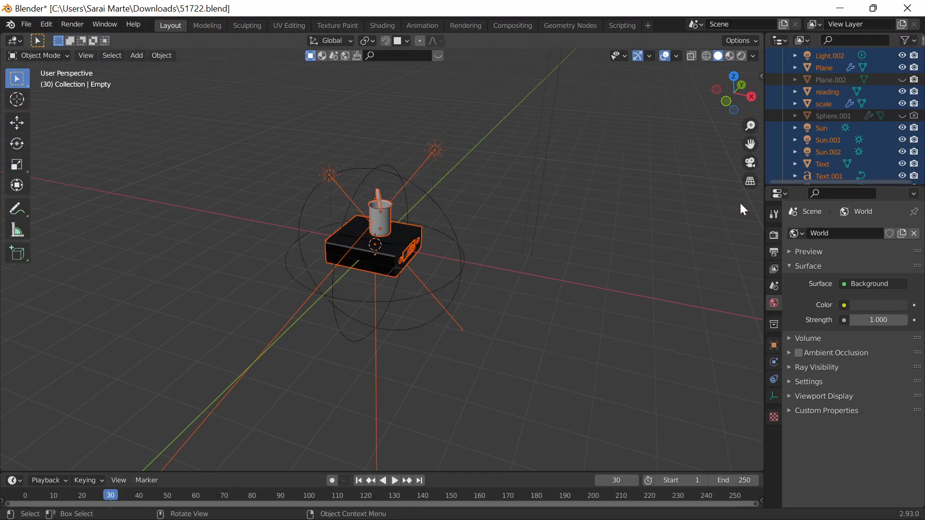
scroll(784, 138, up, 4)
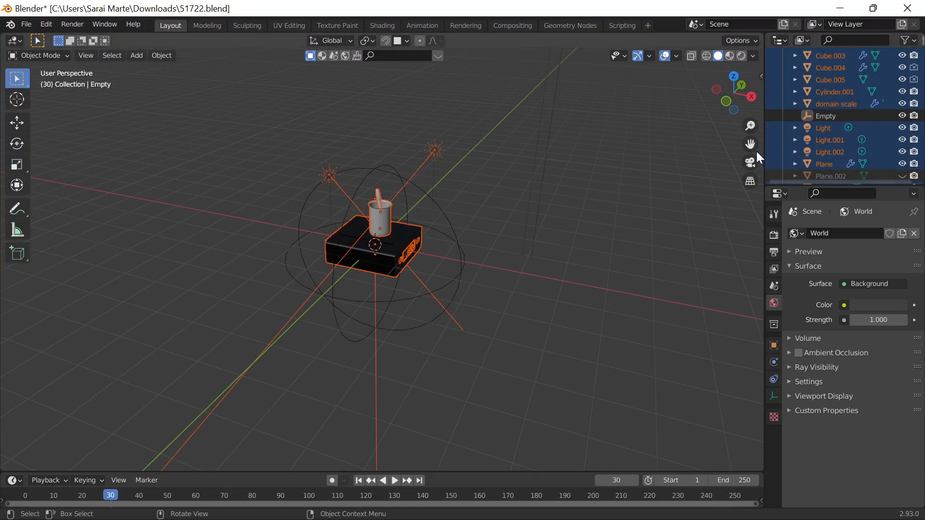
key(ctrl+p)
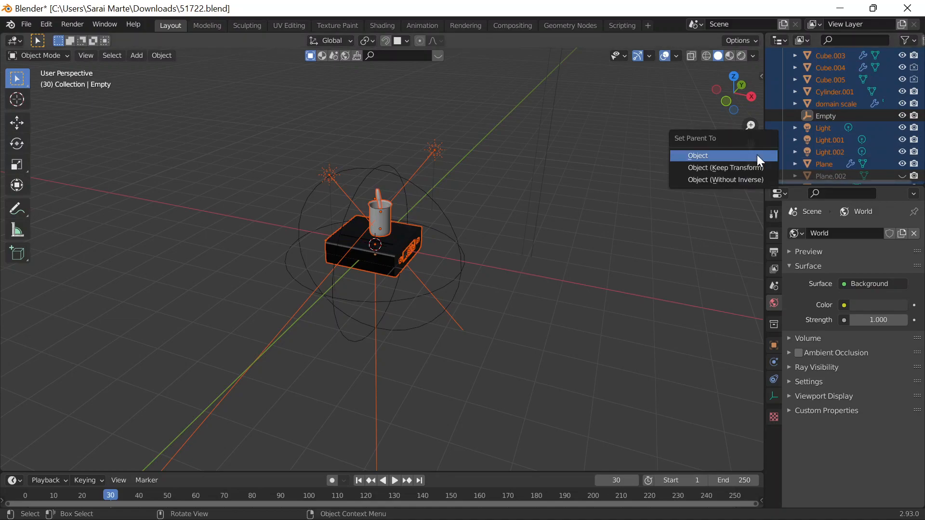
click(693, 159)
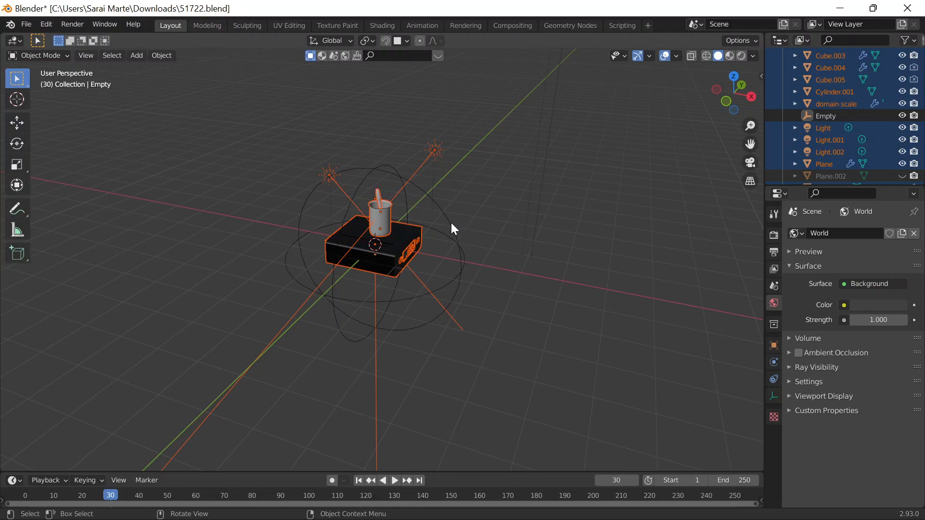
Parent the selected objects to the Empty with Object (Keep Transform), and test the link by moving the Empty and cancelling the move.
key(ctrl+p)
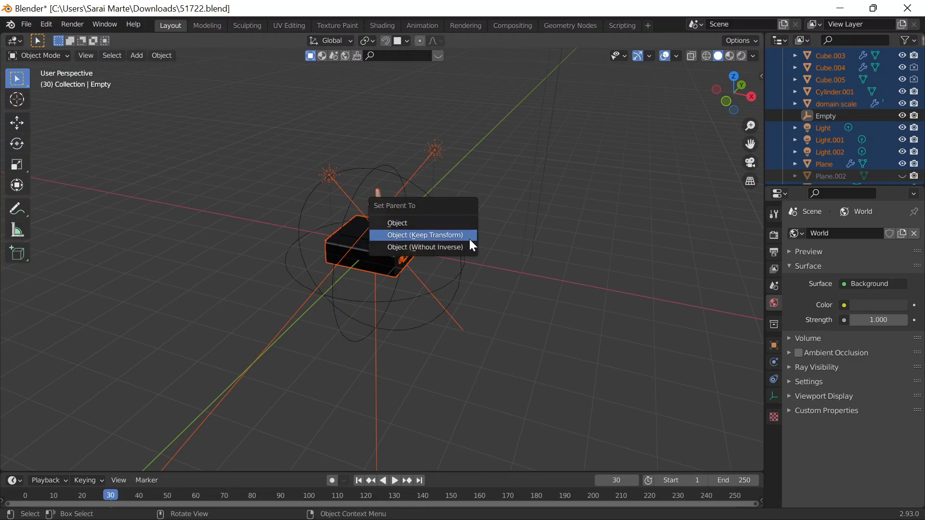
click(467, 236)
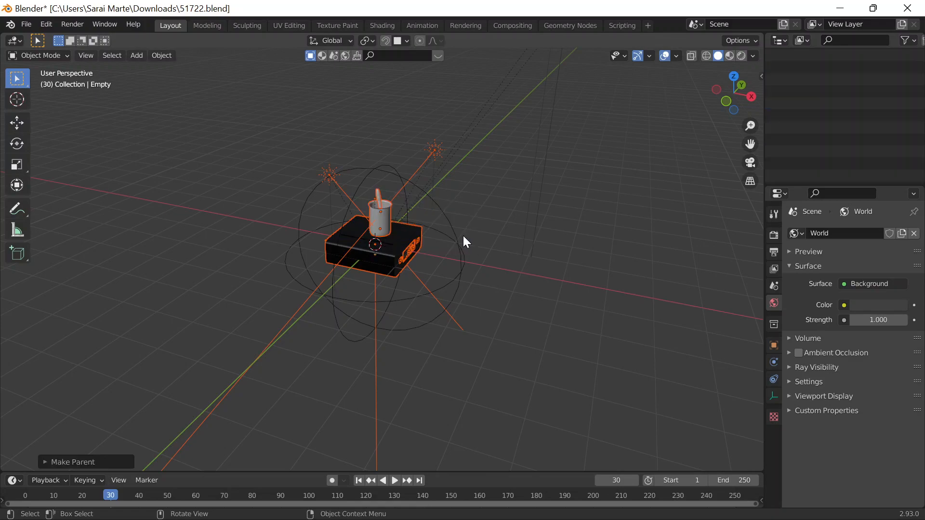
click(439, 206)
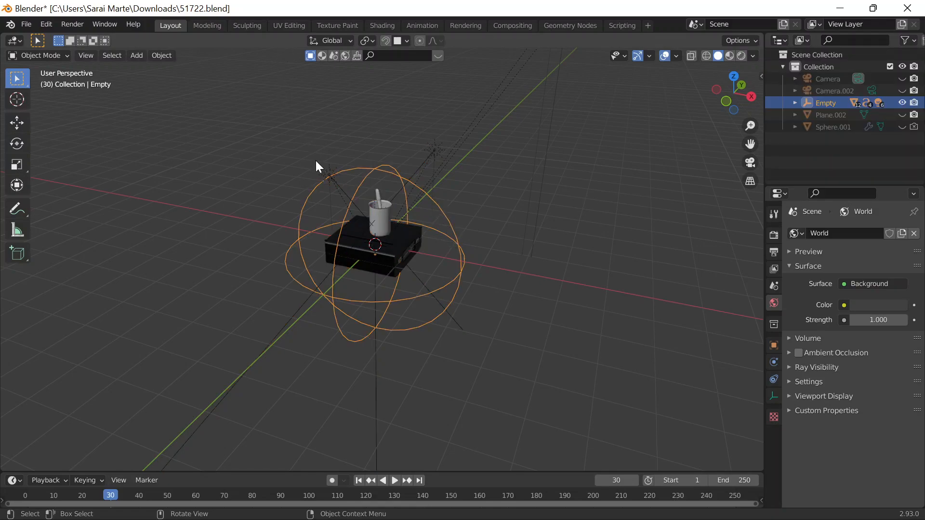
key(g)
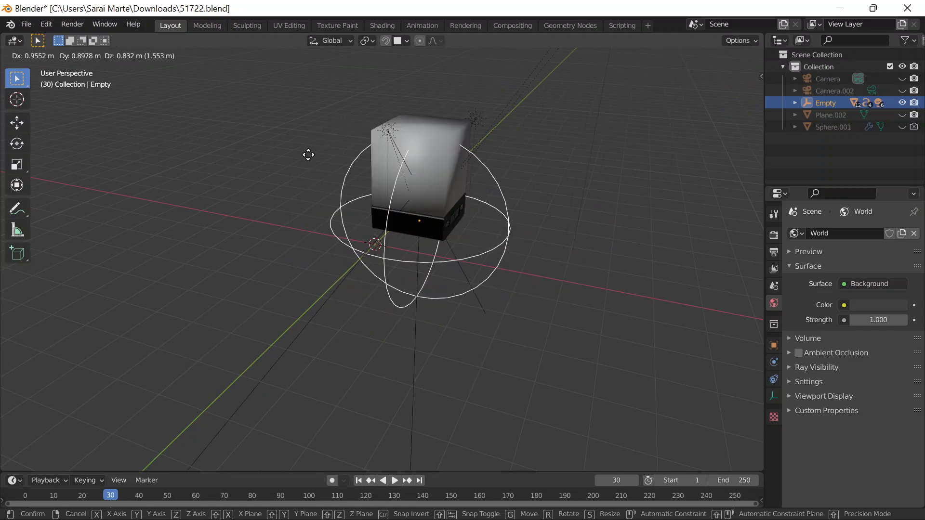
right_click(324, 146)
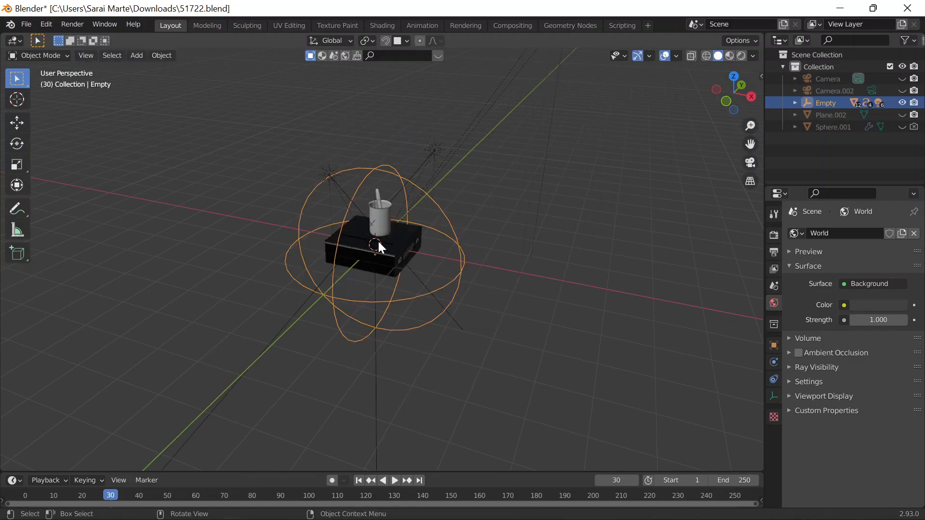
Examine the scale, beaker and lights around the Empty from several sides.
middle_drag(434, 181, 409, 291)
scroll(410, 290, up, 6)
middle_drag(510, 281, 506, 176)
scroll(459, 181, down, 2)
scroll(460, 184, down, 3)
middle_drag(354, 266, 414, 269)
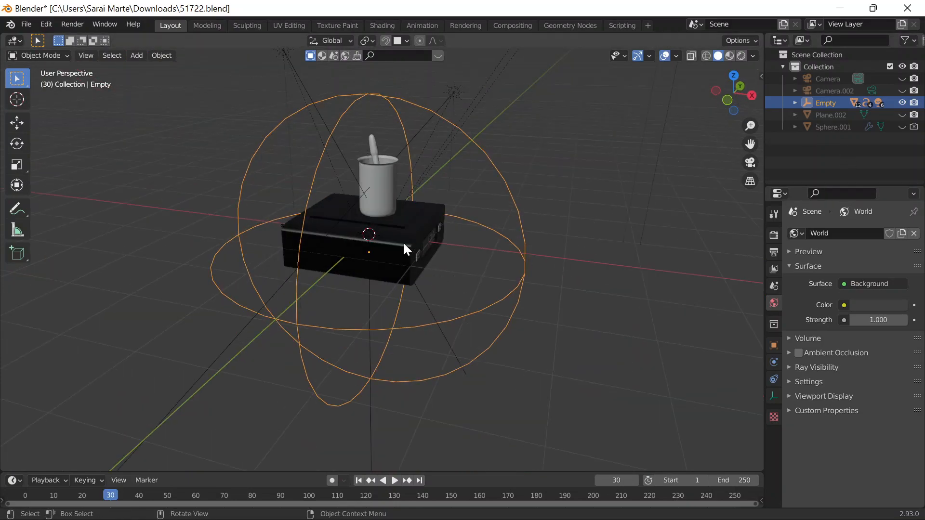
scroll(405, 245, down, 2)
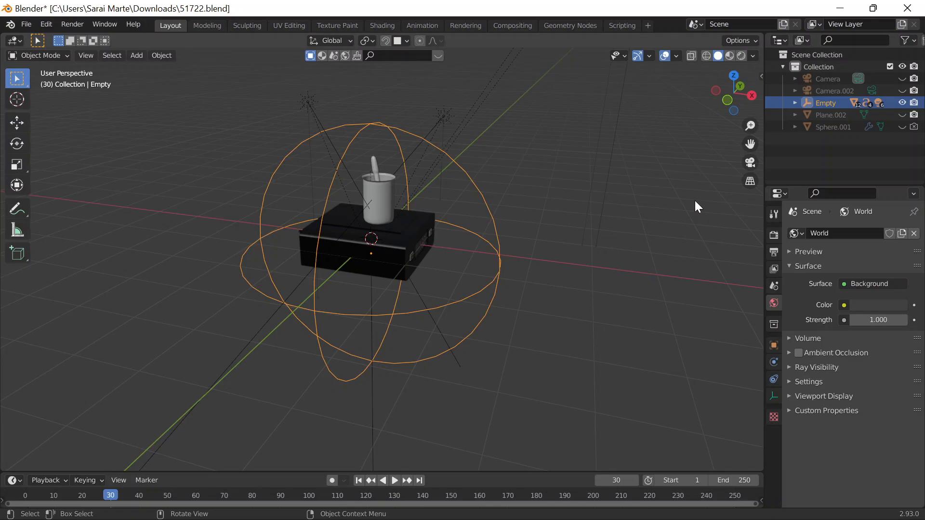
middle_drag(636, 184, 578, 163)
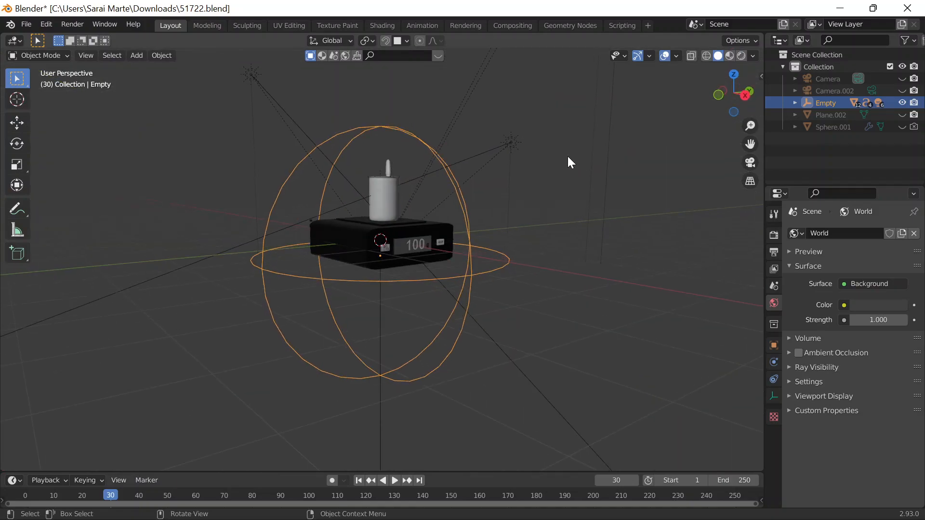
middle_drag(308, 153, 384, 235)
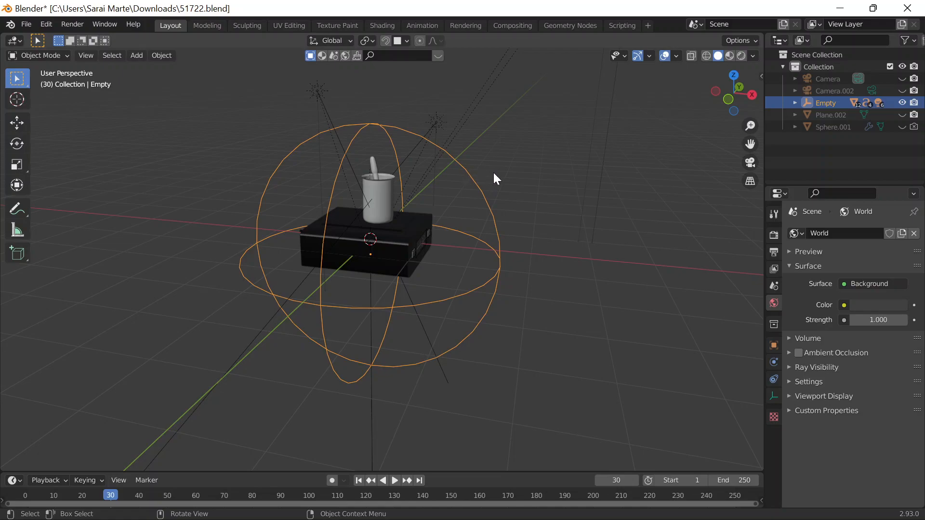
scroll(497, 185, down, 2)
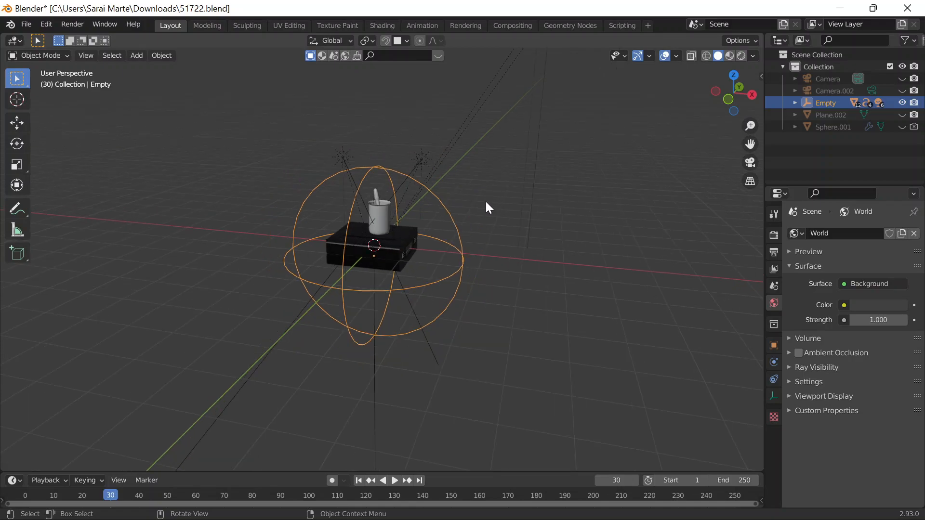
Try moving the Empty, the scale on its own and the Empty again, cancelling each move.
key(g)
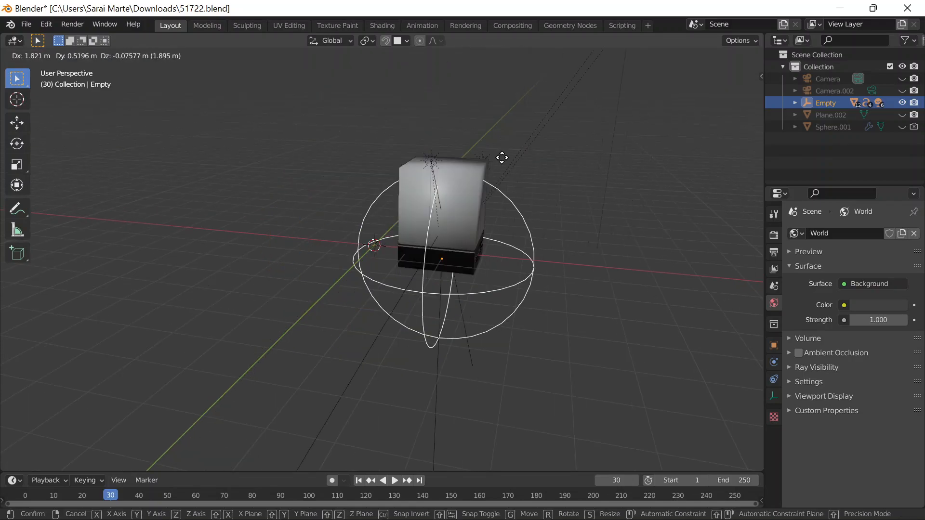
right_click(382, 235)
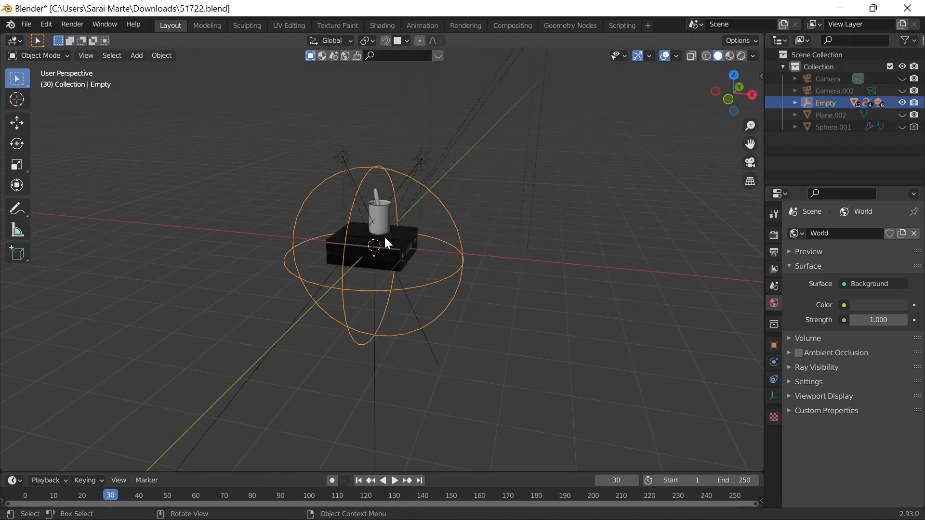
click(386, 240)
key(g)
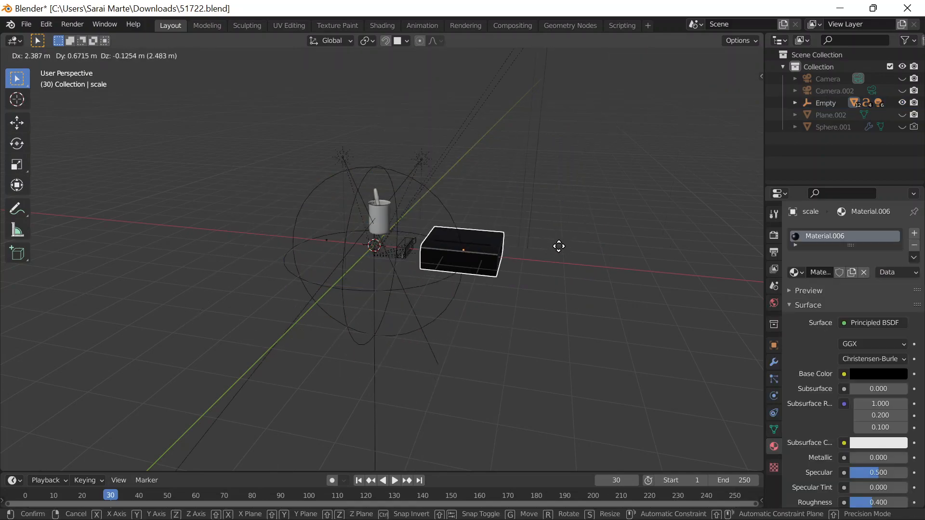
right_click(553, 236)
scroll(421, 198, up, 4)
scroll(424, 199, down, 3)
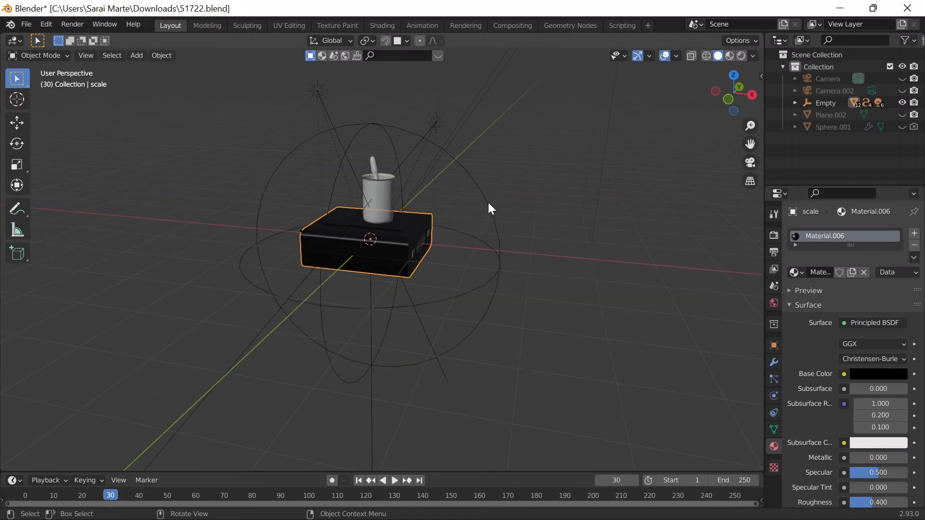
click(496, 231)
key(g)
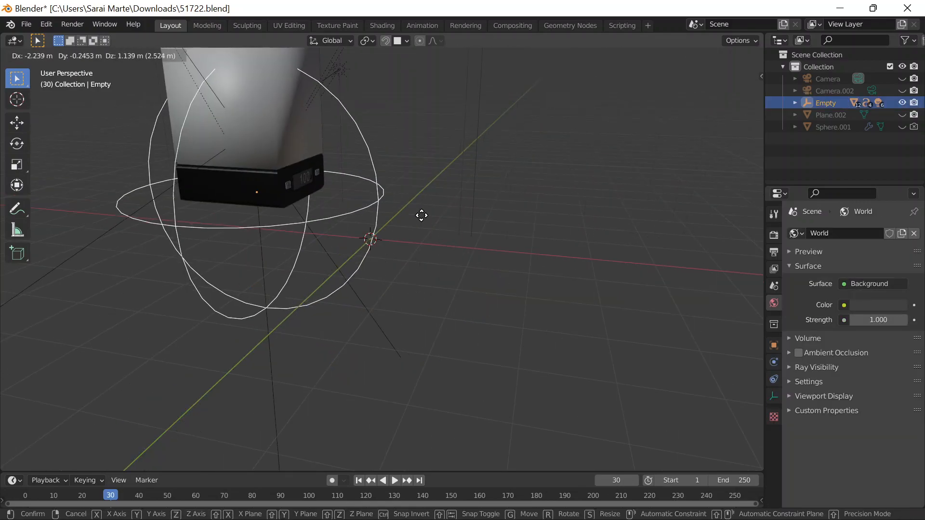
right_click(422, 216)
Enlarge the timeline area and set the scene's end frame to 400.
mouse_move(636, 501)
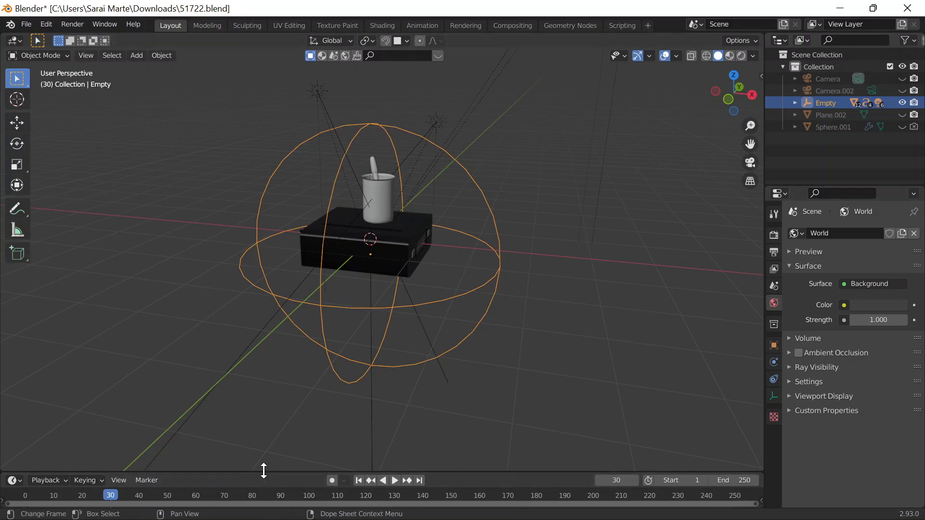
drag(260, 471, 301, 331)
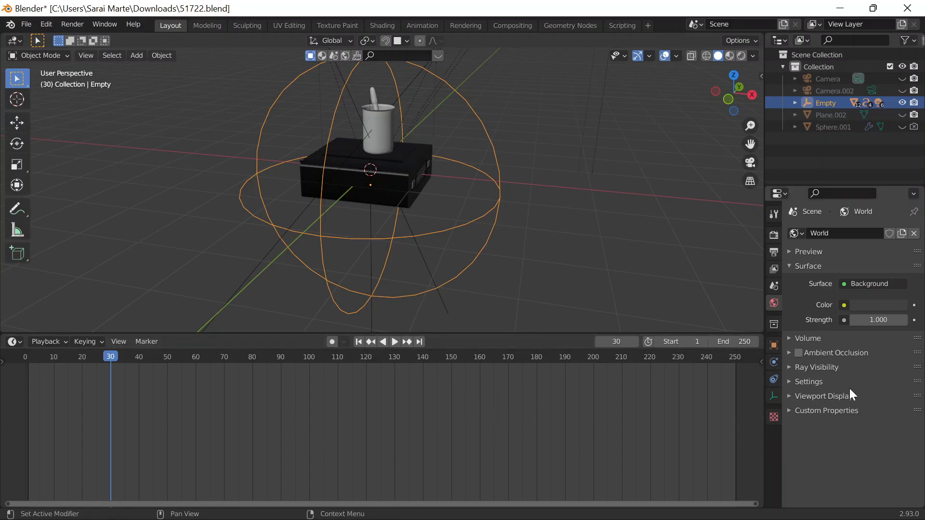
click(772, 214)
click(771, 233)
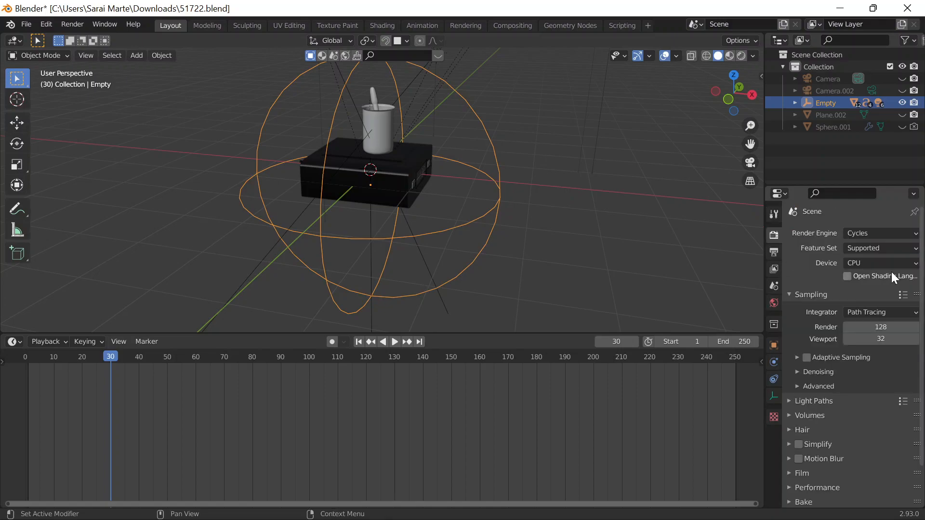
click(774, 253)
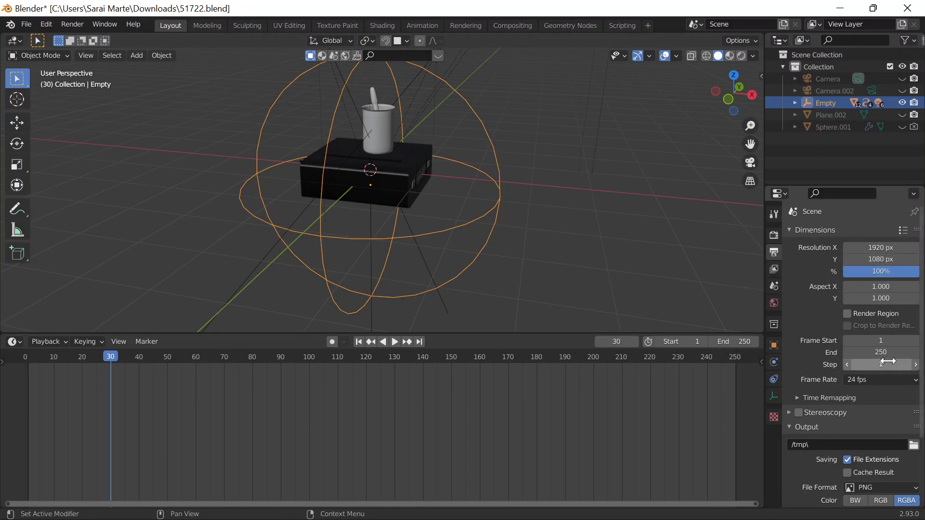
click(872, 376)
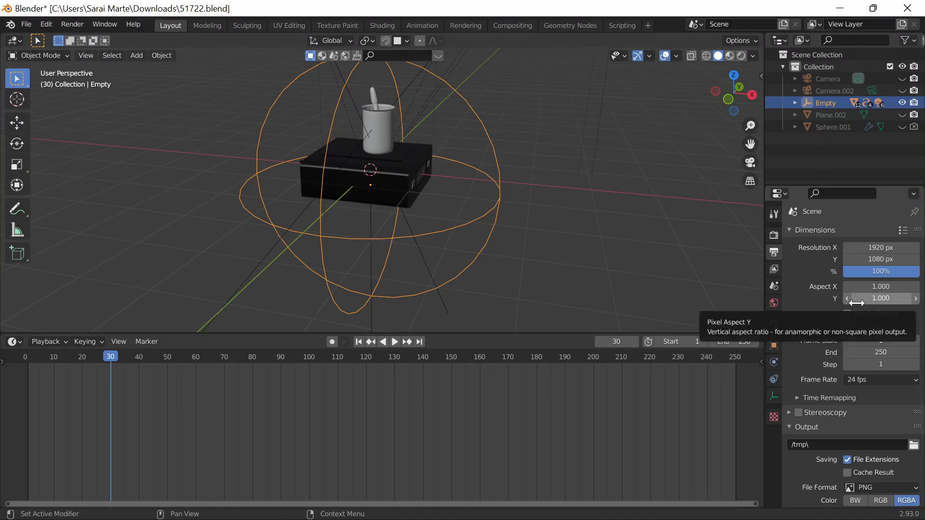
click(869, 353)
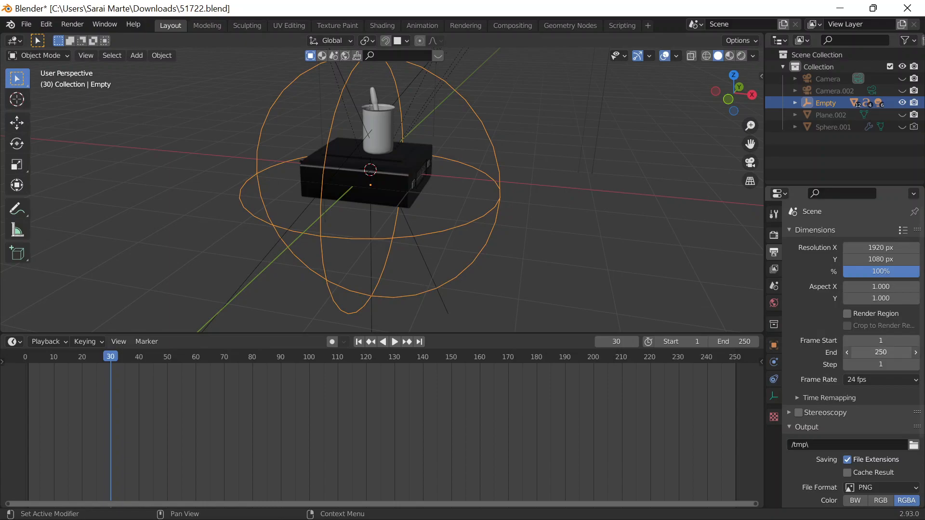
text(400)
key(Return)
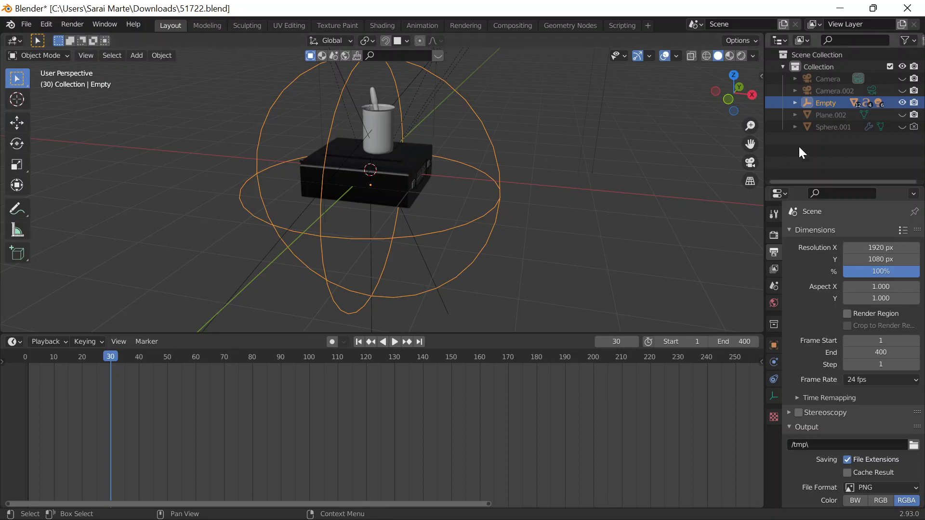
Show the Empty's location, rotation and scale values beside the 3D view.
key(n)
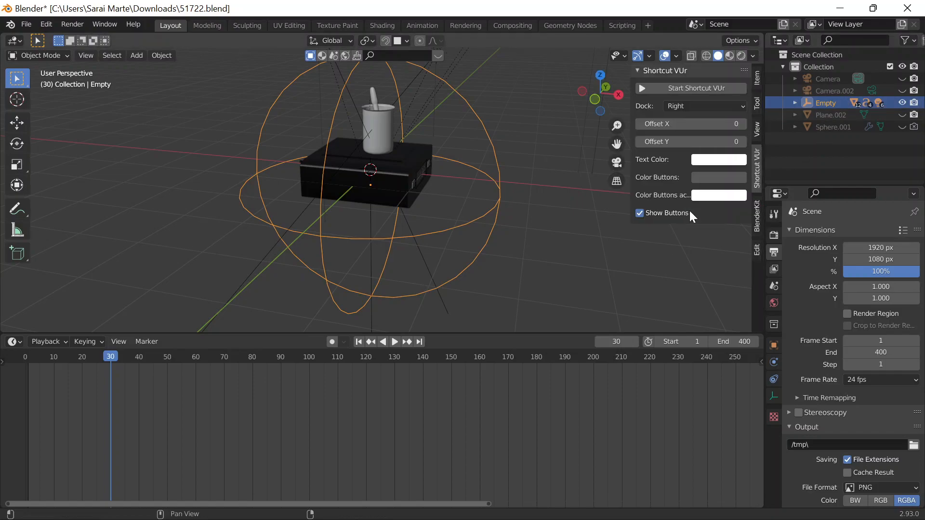
click(756, 86)
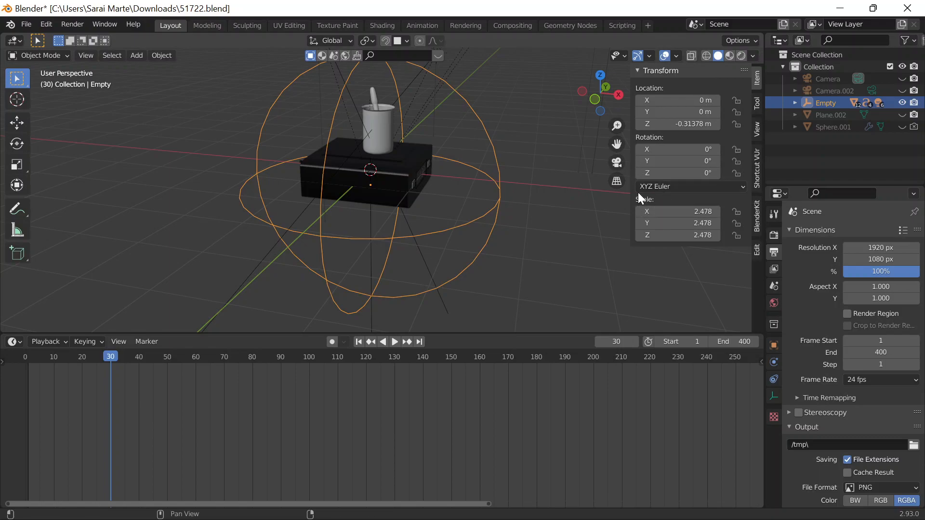
scroll(470, 146, down, 3)
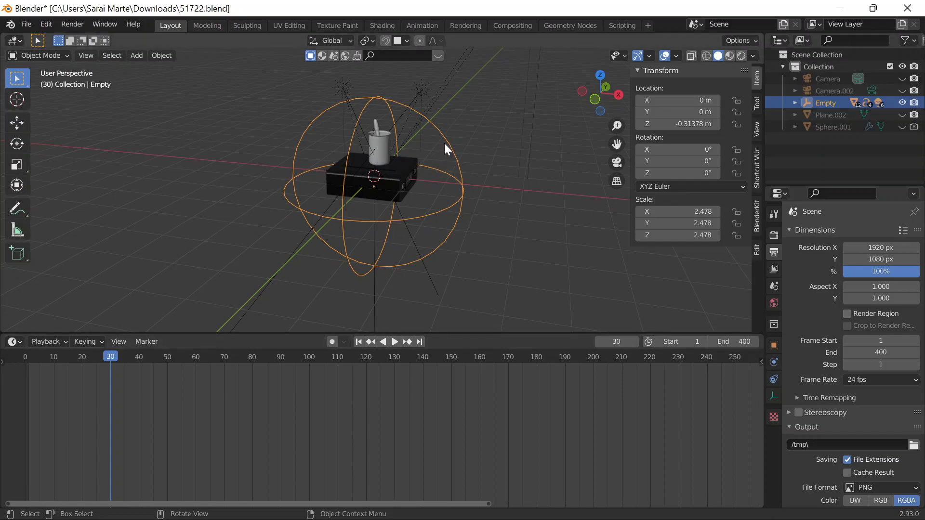
scroll(483, 144, down, 3)
scroll(464, 153, up, 5)
scroll(468, 142, down, 2)
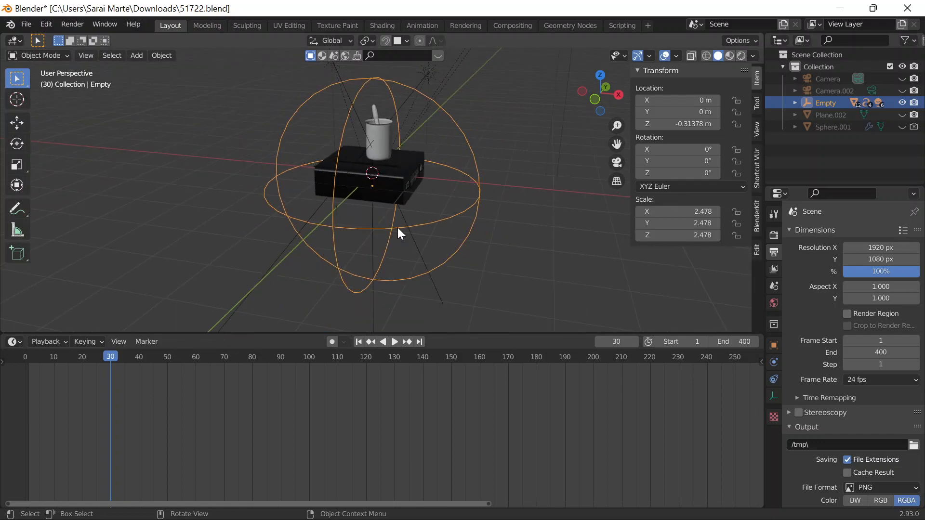
Set the current frame to 1 and reselect the sphere Empty.
click(616, 342)
text(1)
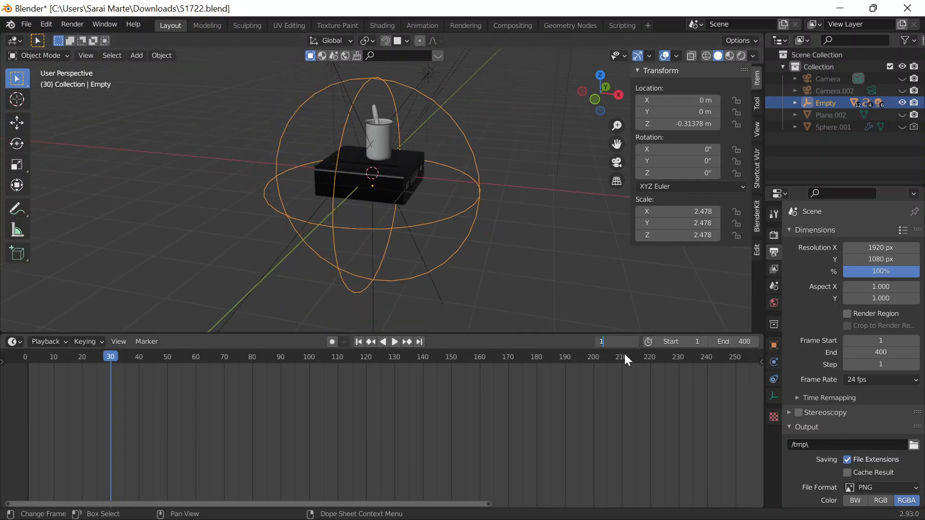
key(Return)
click(501, 189)
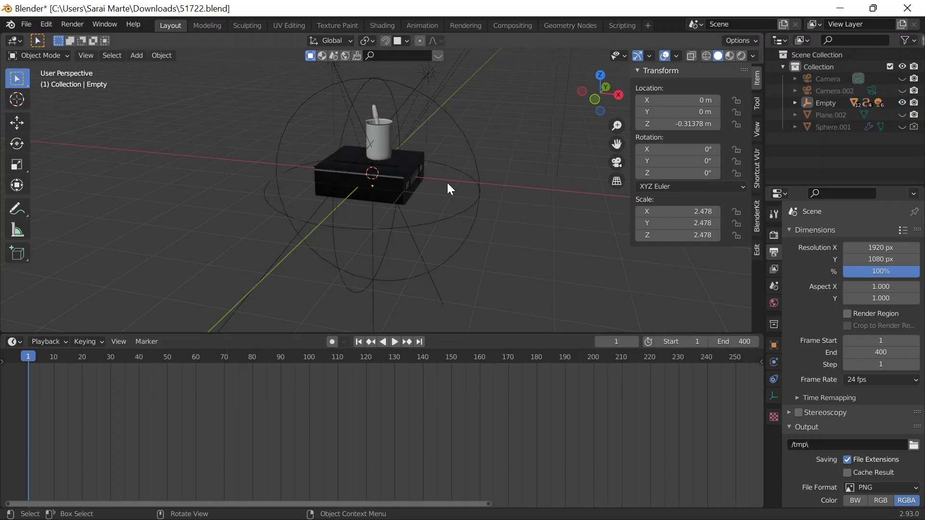
click(470, 178)
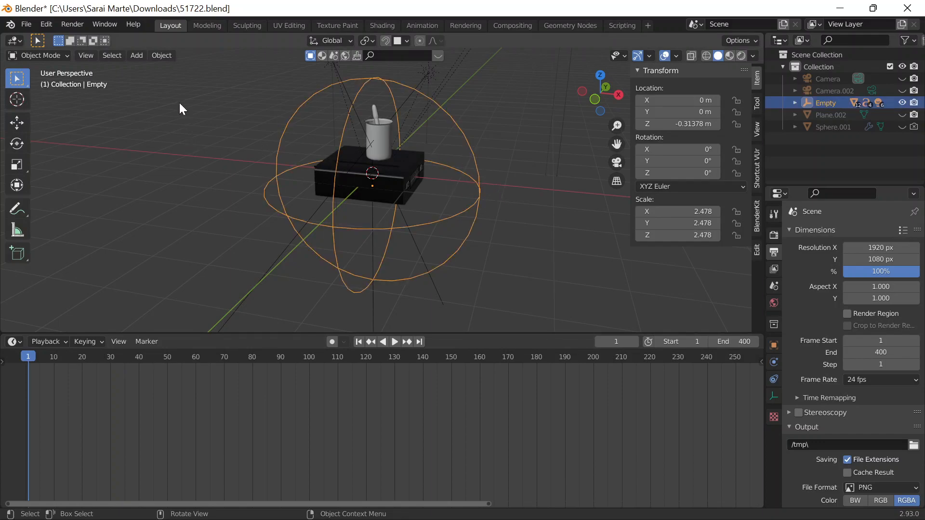
click(44, 23)
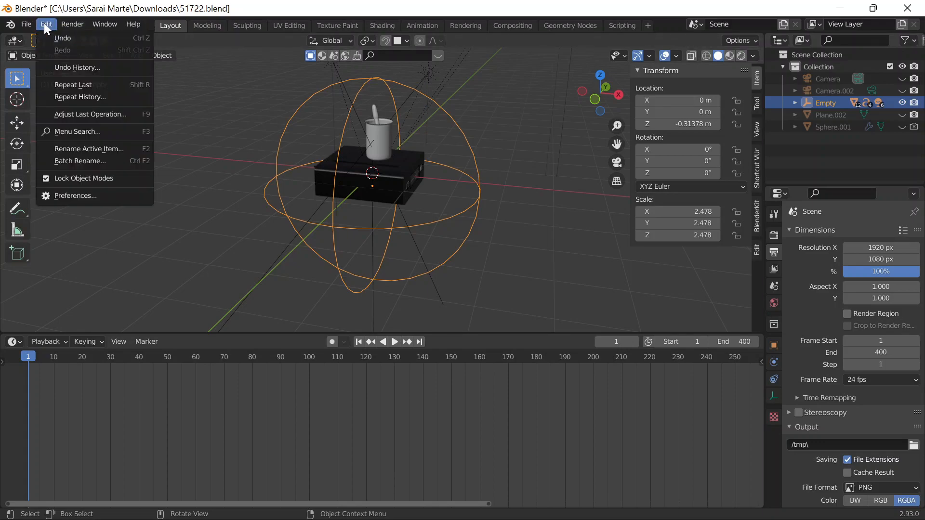
click(91, 197)
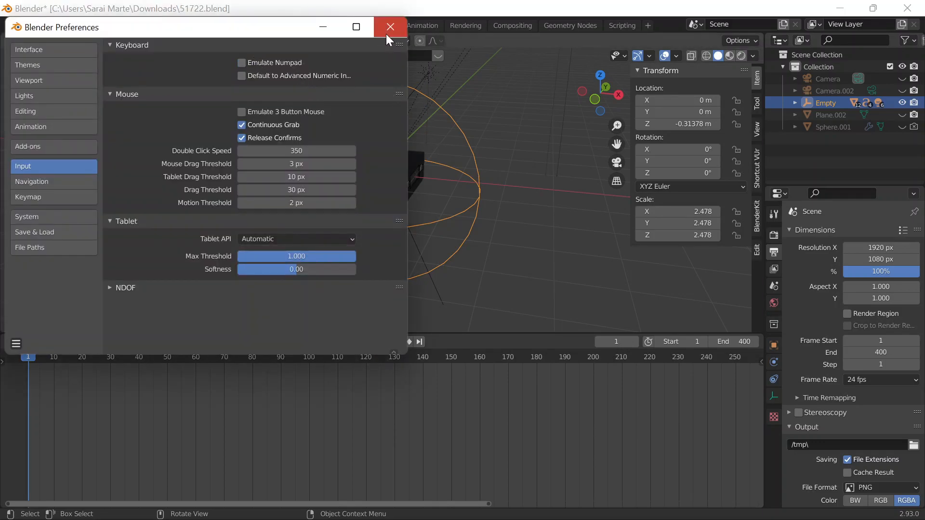
click(386, 30)
Insert a Rotation keyframe for the Empty at frame 1.
key(i)
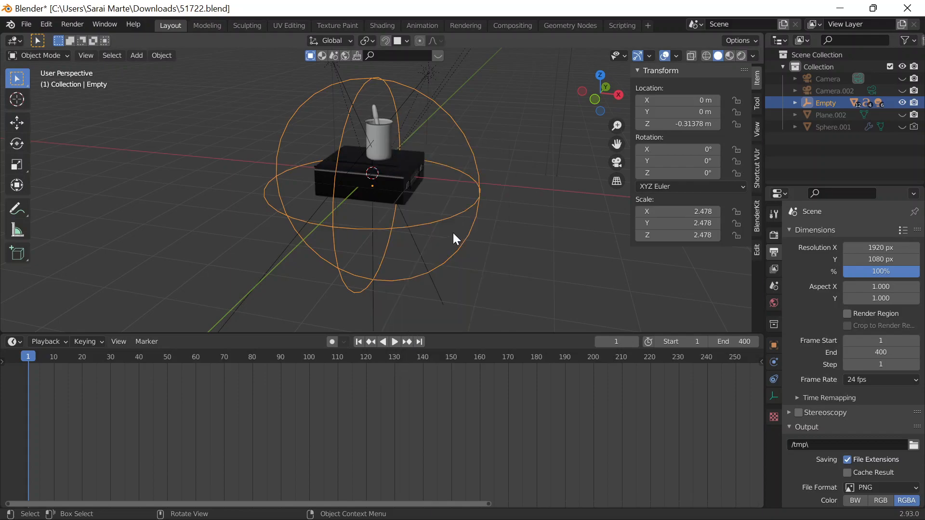
key(i)
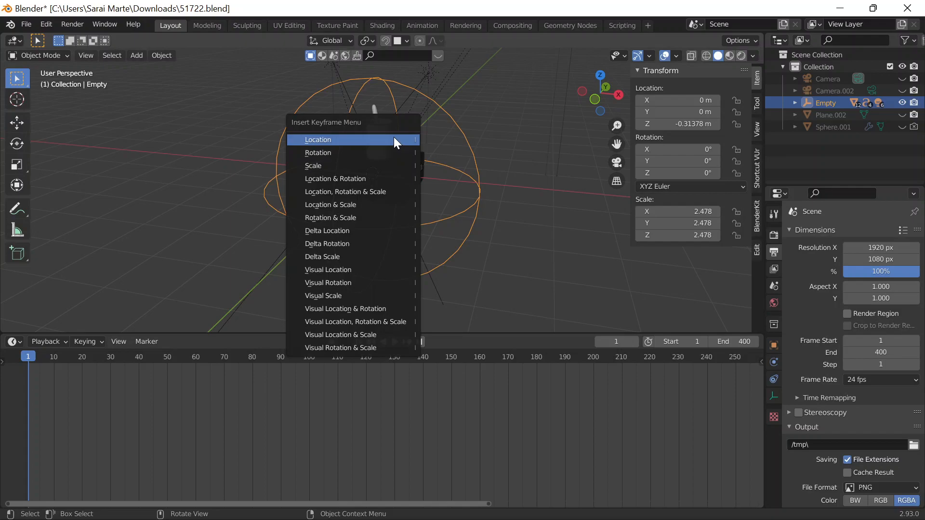
click(362, 153)
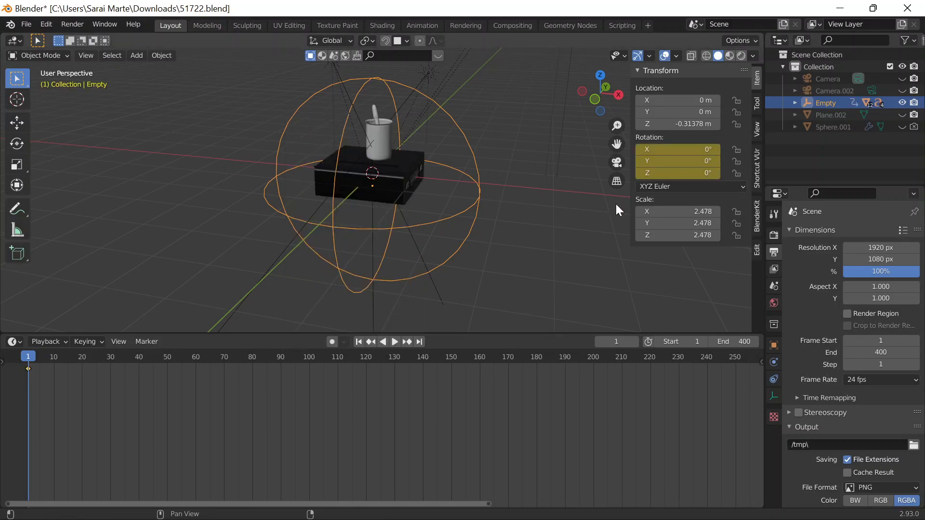
At frame 400, set the Empty's Z rotation to 360° and insert a Rotation keyframe.
click(602, 342)
text(400)
key(Return)
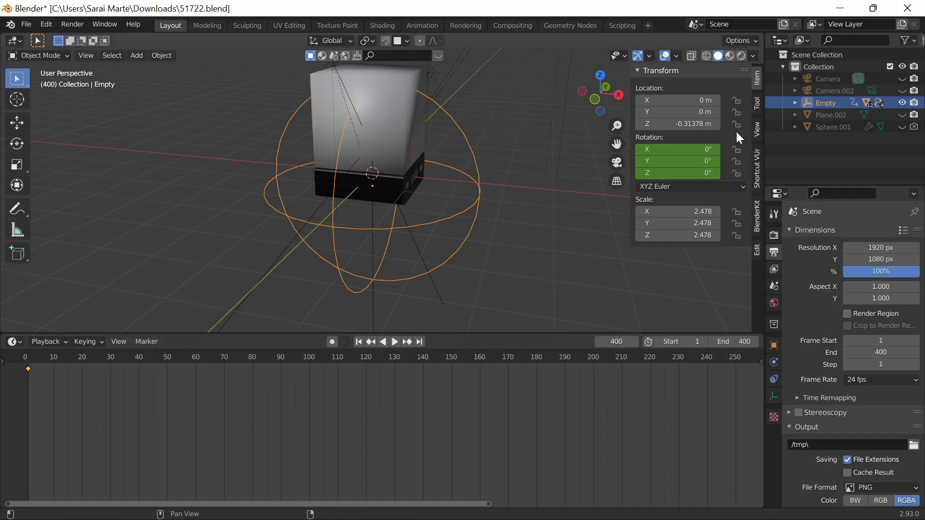
click(677, 173)
text(360)
key(Return)
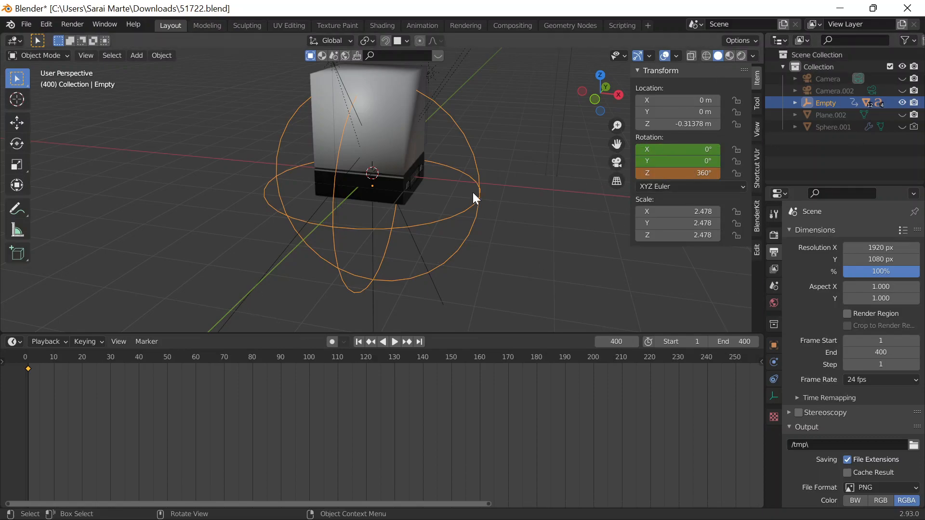
key(i)
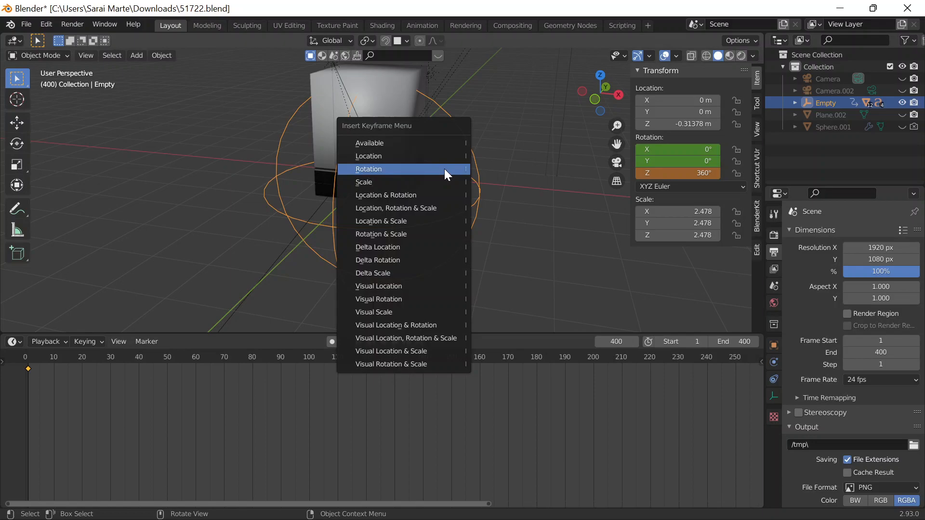
click(410, 172)
Set the interpolation of the Empty's two rotation keyframes to Linear.
scroll(616, 388, down, 5)
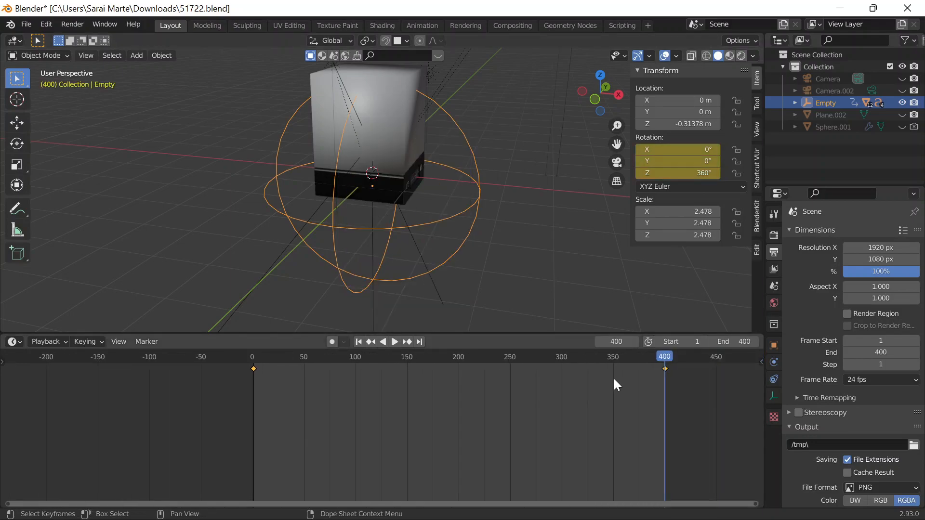
scroll(680, 366, up, 2)
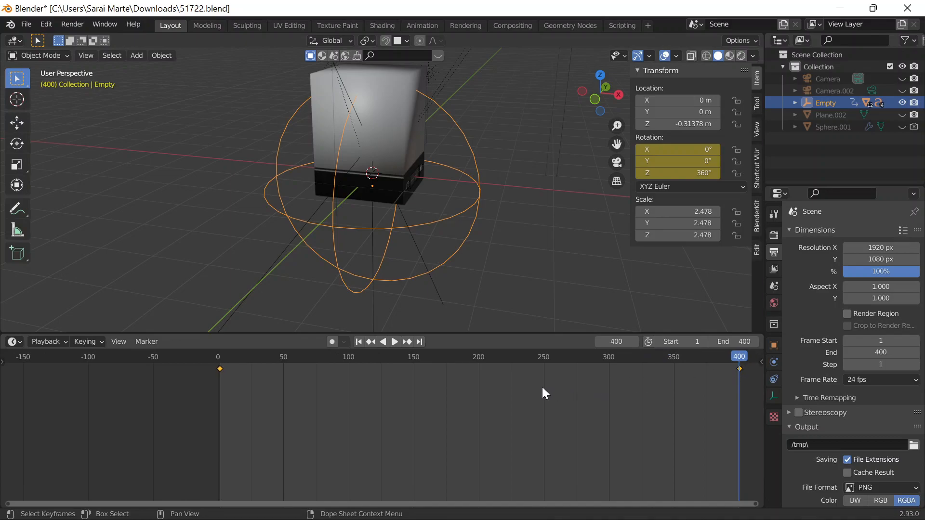
key(t)
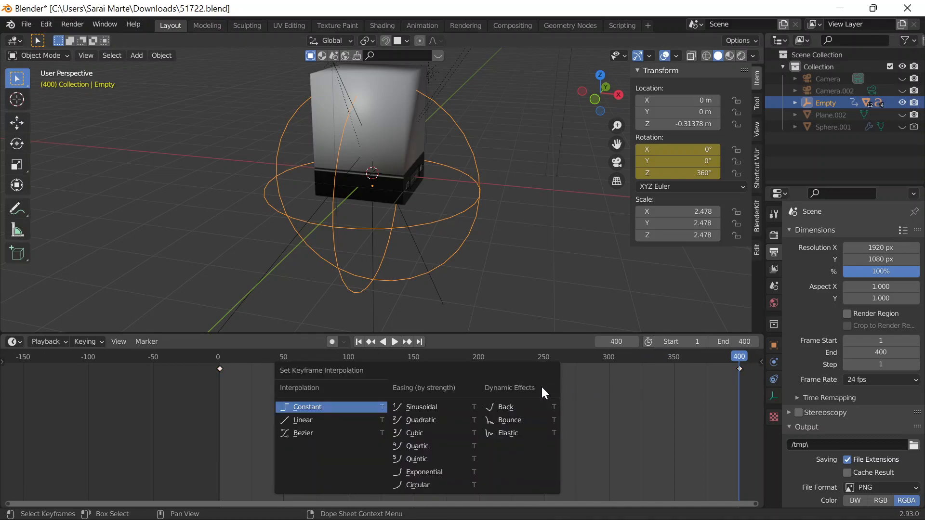
click(297, 421)
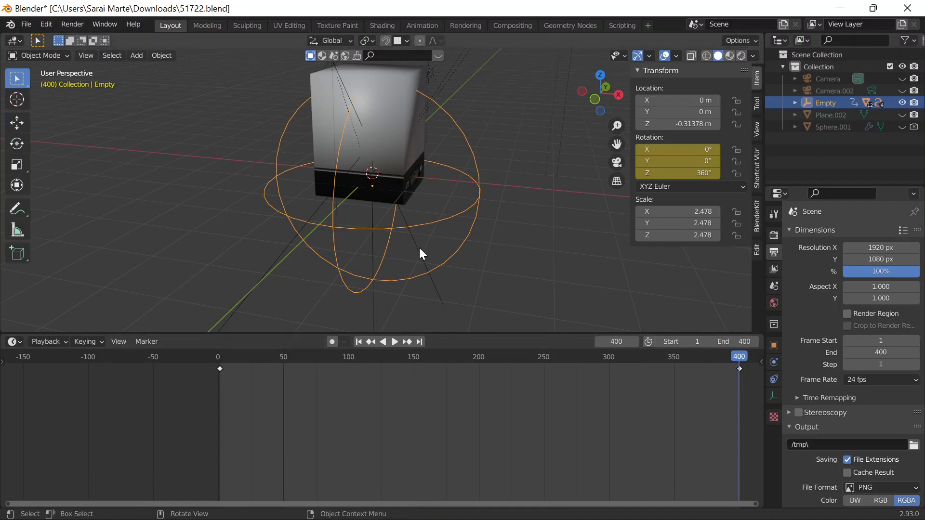
Play back the Empty's animation and examine how the beaker and scale rotate from a closer, higher viewpoint.
scroll(435, 255, up, 1)
scroll(428, 380, up, 1)
scroll(424, 269, down, 3)
scroll(453, 378, up, 2)
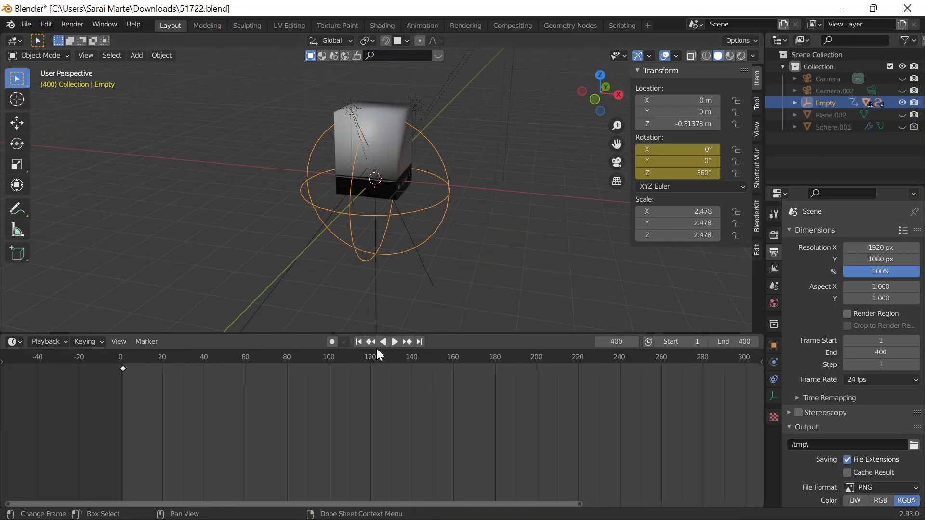
click(392, 340)
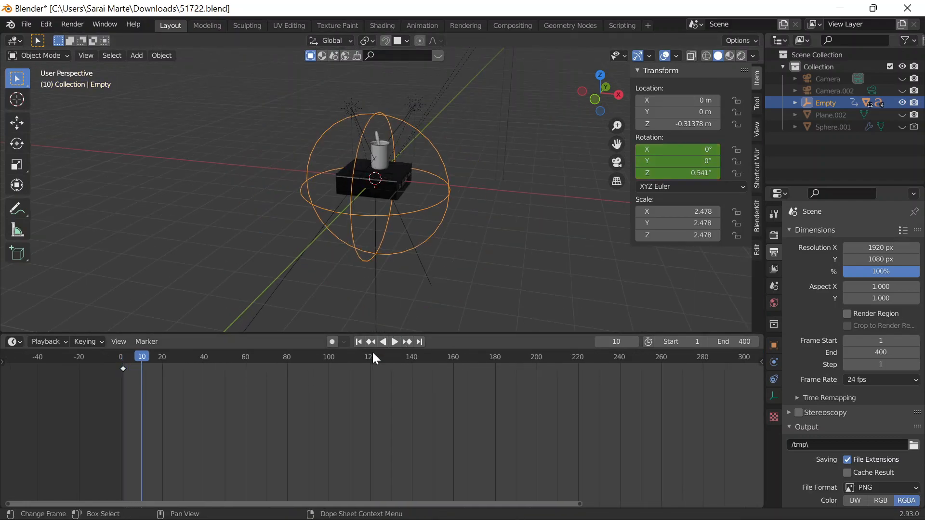
drag(145, 357, 131, 390)
click(393, 342)
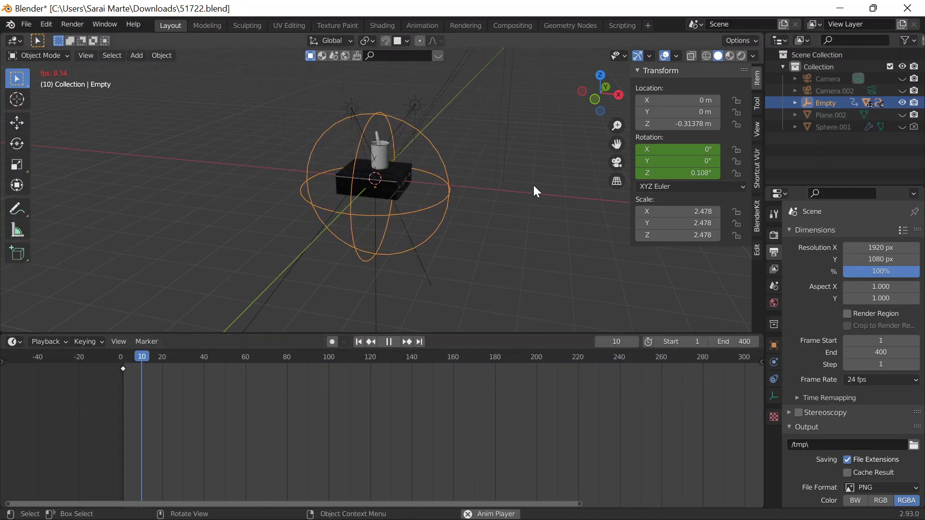
scroll(522, 149, up, 3)
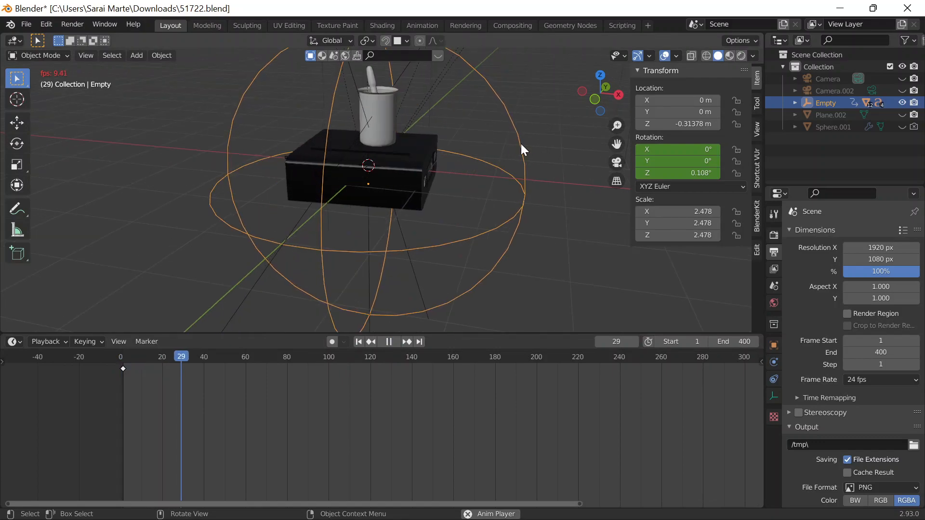
middle_drag(545, 140, 538, 181)
scroll(563, 233, down, 1)
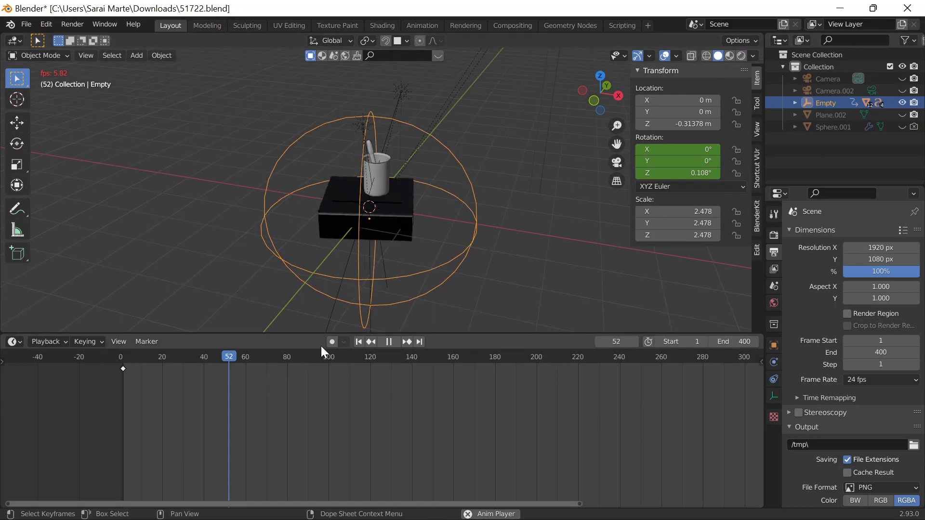
scroll(313, 358, down, 2)
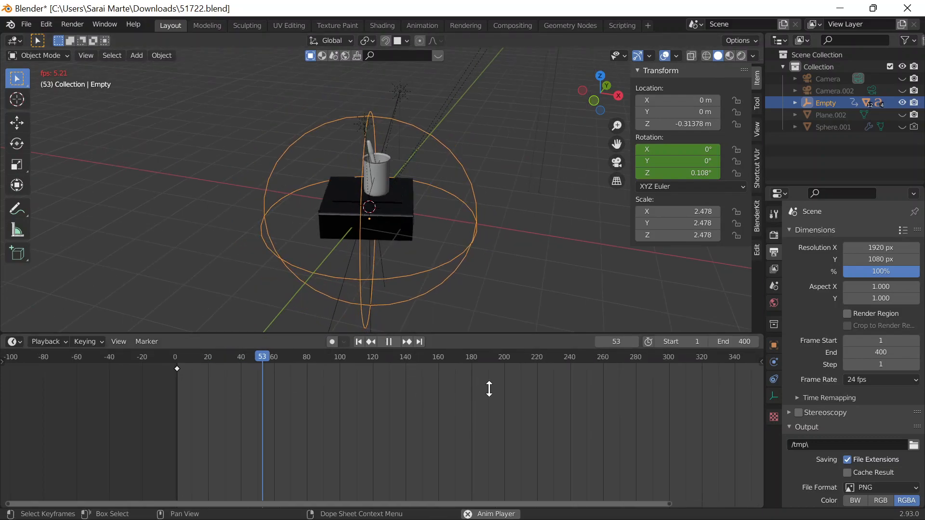
scroll(488, 390, down, 1)
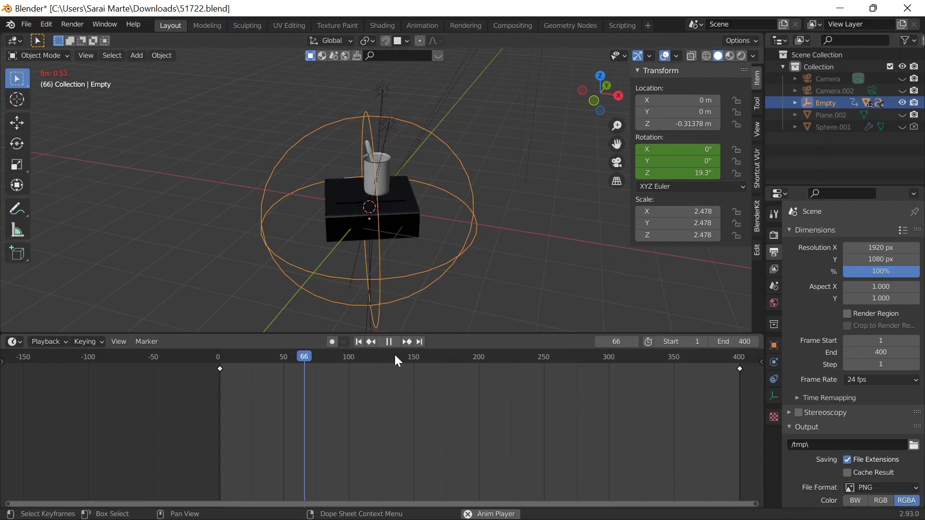
key(Escape)
Select the fluid domain object inside the beaker, named domain scale.
click(372, 164)
middle_drag(372, 164, 189, 217)
scroll(389, 251, up, 4)
click(371, 207)
scroll(400, 233, up, 6)
scroll(400, 233, down, 5)
scroll(188, 214, down, 3)
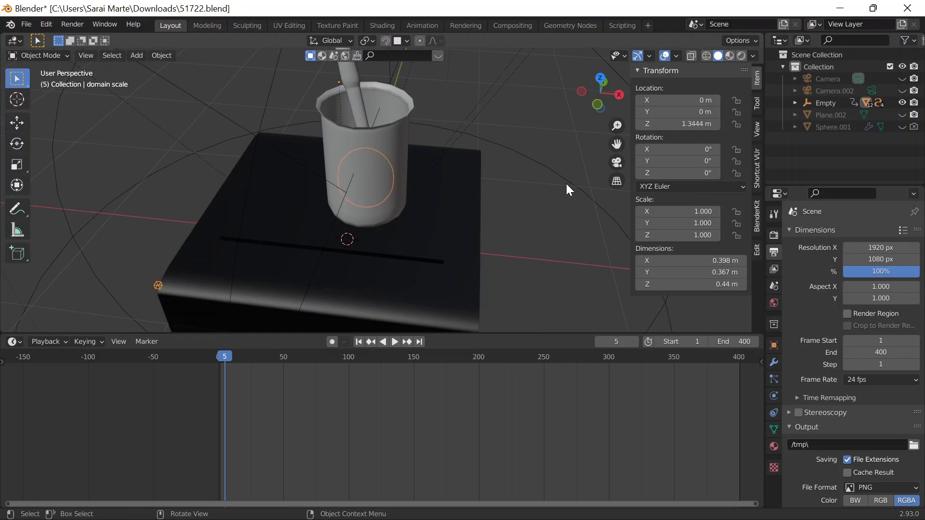
Bring up the Cache settings in the domain's fluid physics properties and select the cache folder path.
scroll(784, 343, down, 4)
click(773, 380)
click(774, 396)
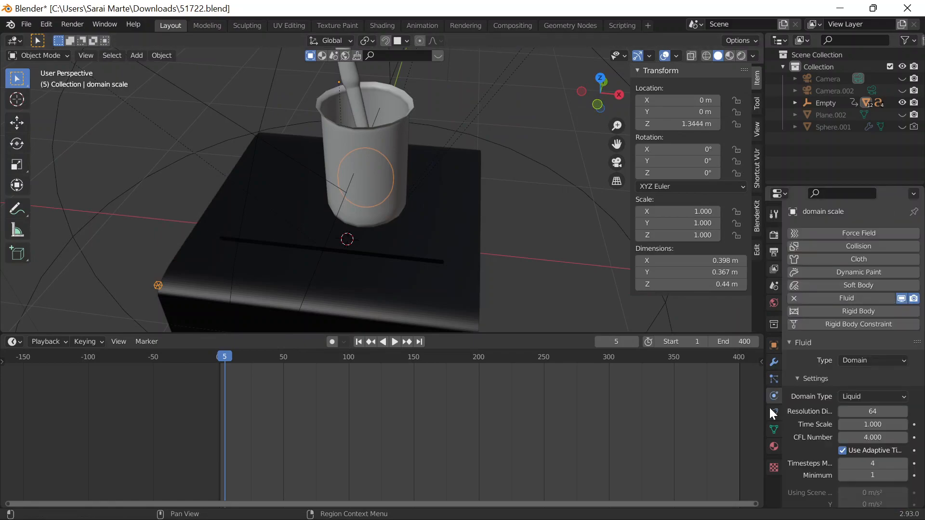
click(774, 429)
drag(765, 451, 765, 452)
click(774, 396)
scroll(815, 304, down, 10)
scroll(837, 303, down, 8)
click(822, 357)
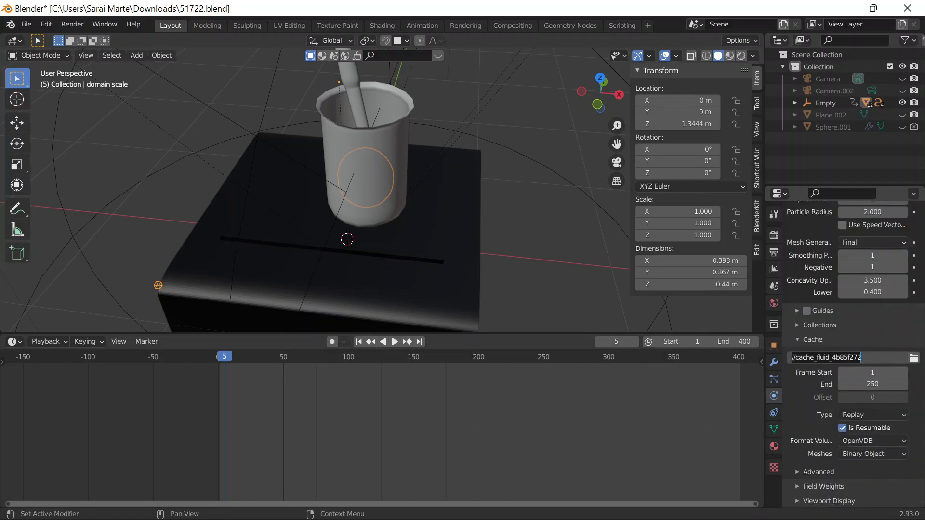
Switch to the Notion Blender Library in Chrome, open it in a second tab as well and close the Day 99 entry.
click(685, 512)
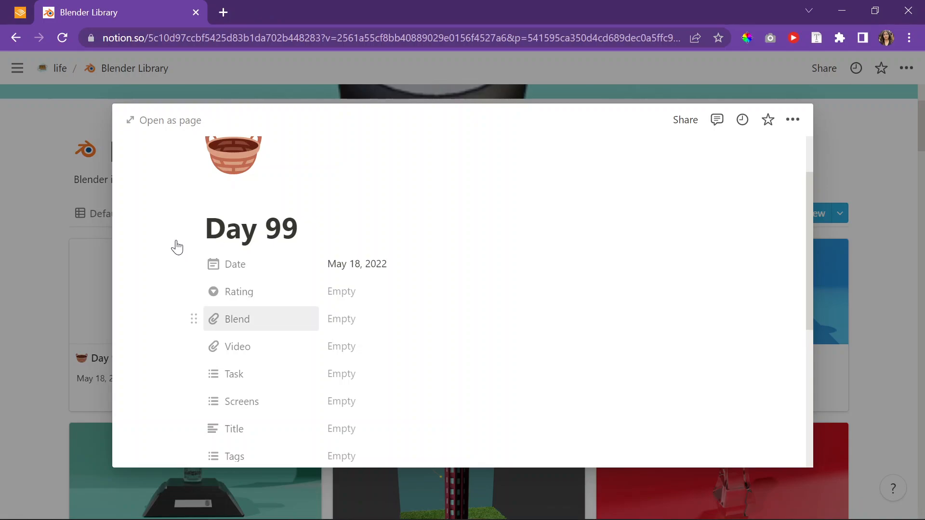
click(173, 35)
key(Return)
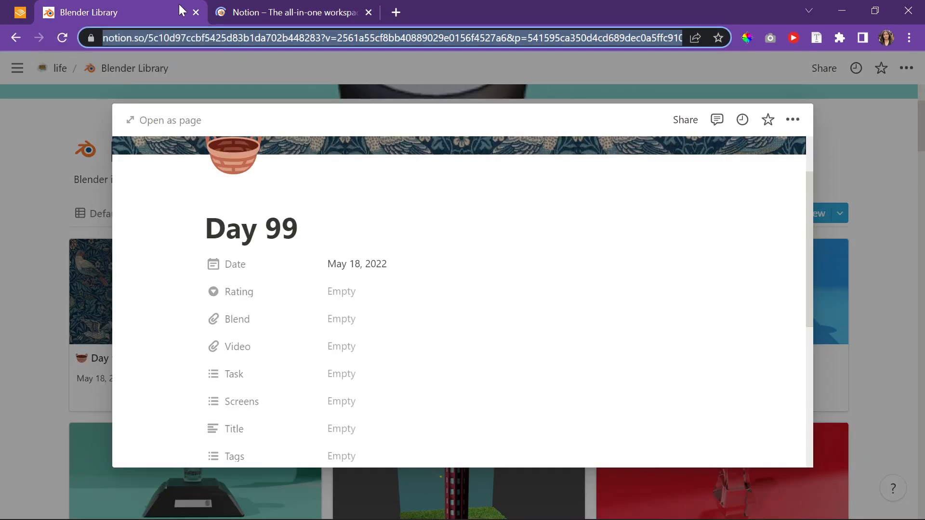
click(251, 9)
click(142, 7)
click(25, 195)
click(294, 2)
click(128, 6)
Open the Day 98 entry and bring up the file chooser for its Blend property.
scroll(481, 327, down, 3)
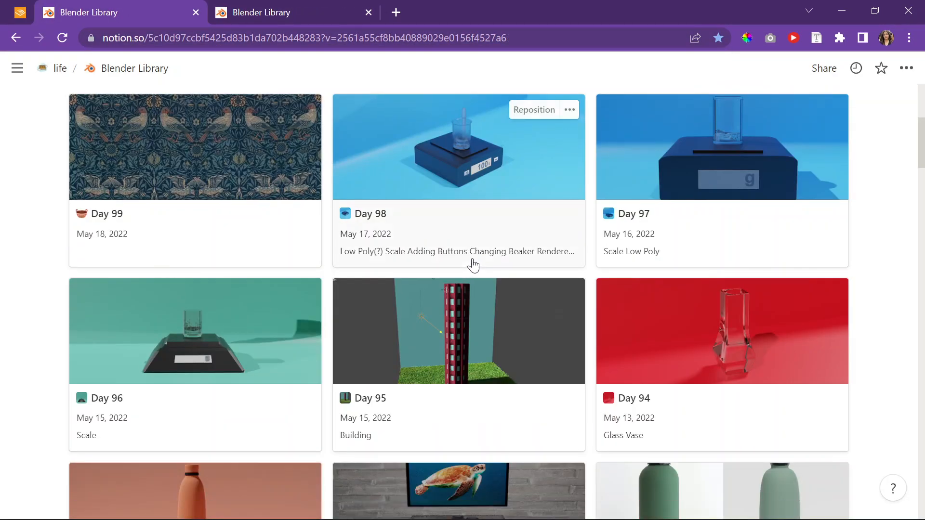
click(503, 190)
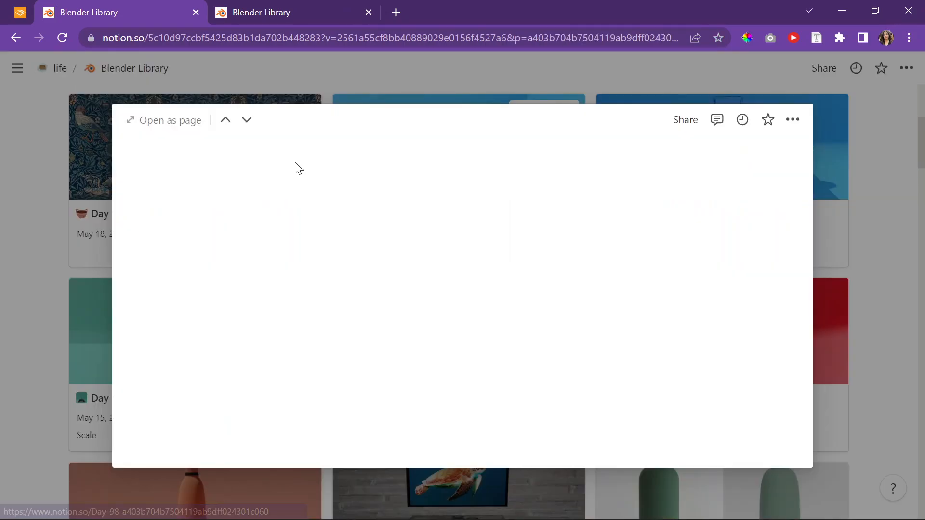
scroll(301, 366, down, 3)
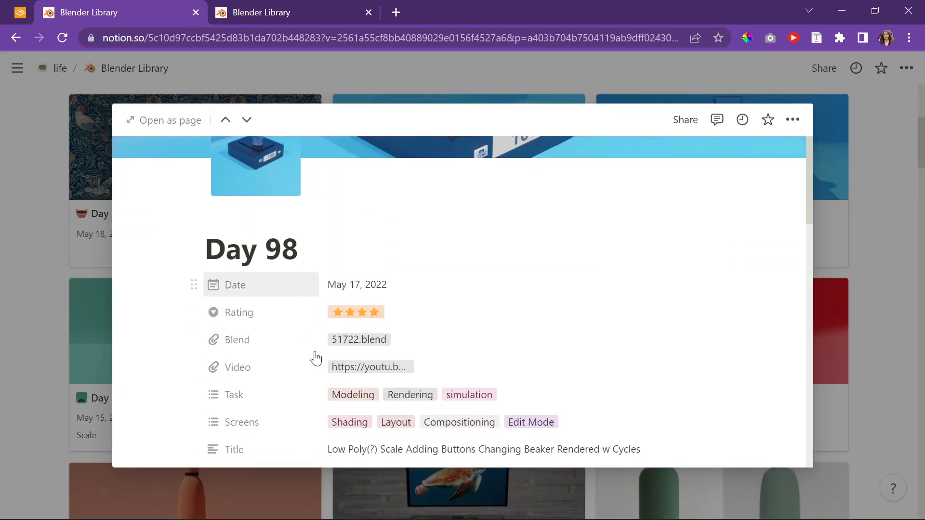
click(402, 271)
click(424, 301)
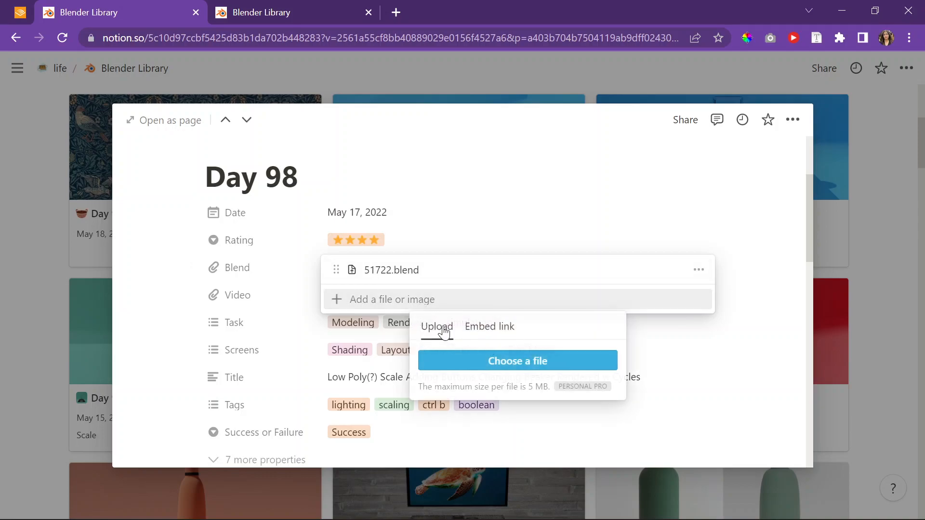
click(479, 336)
click(436, 326)
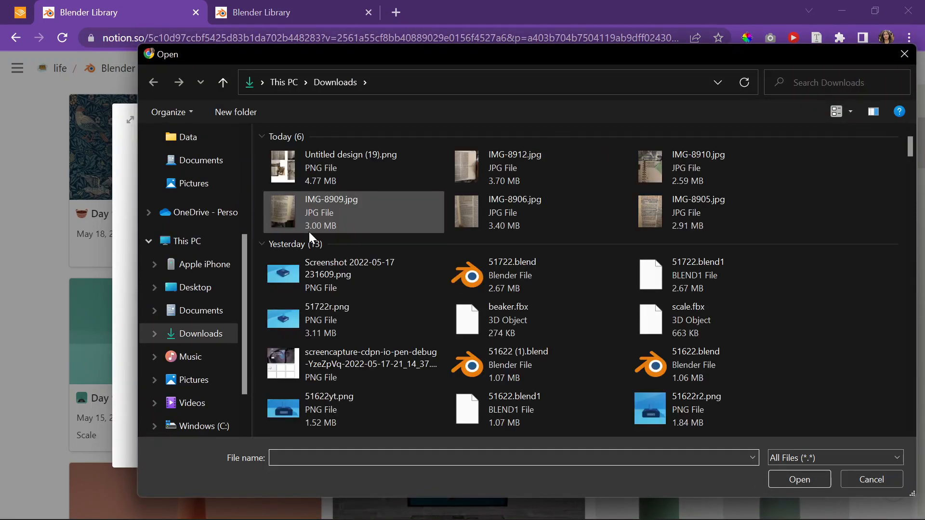
Look through the Downloads, Quick access and Desktop folders for the fluid cache folder.
scroll(426, 212, down, 10)
scroll(215, 158, up, 3)
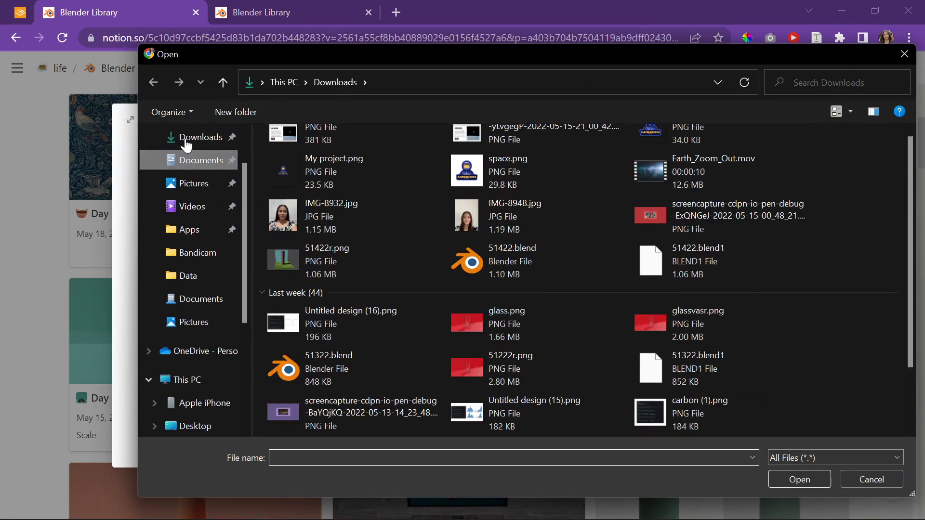
click(186, 140)
scroll(185, 145, up, 2)
click(185, 143)
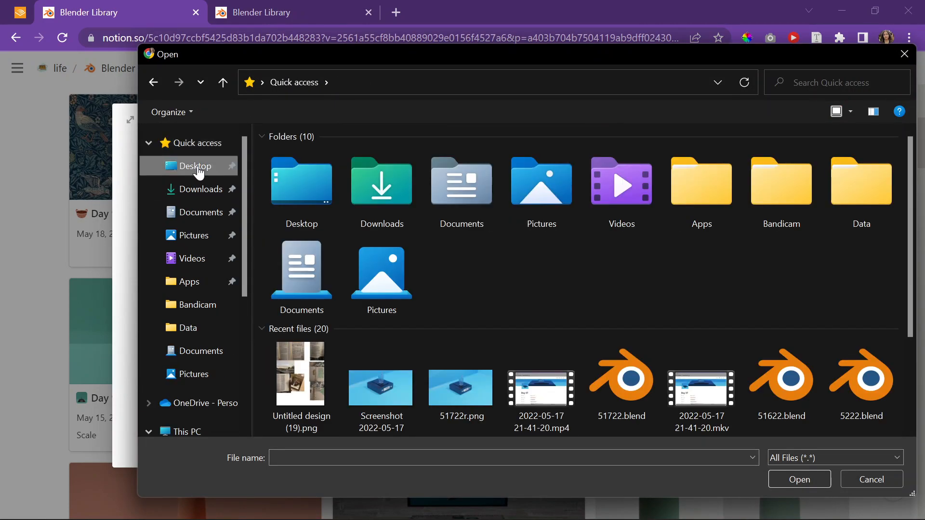
click(196, 167)
scroll(593, 233, down, 5)
scroll(502, 240, up, 5)
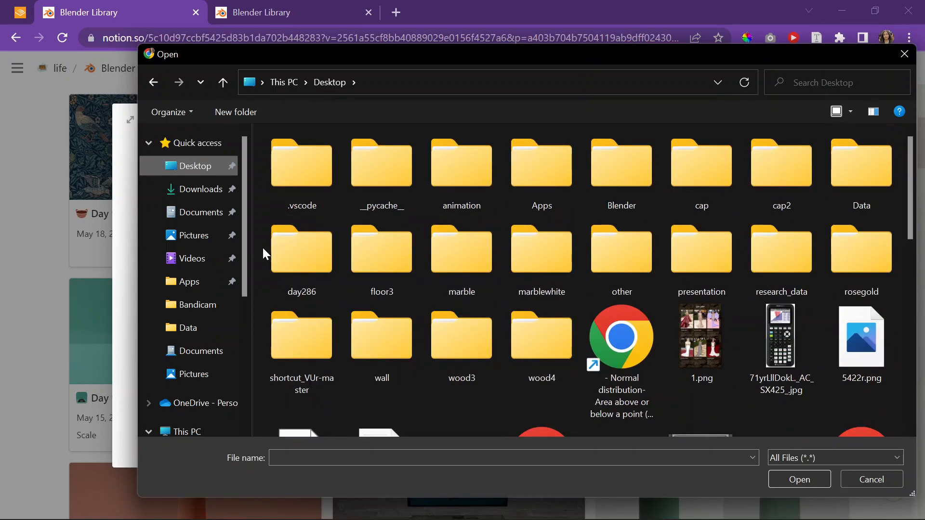
Check the Downloads, Documents, Pictures, Videos, Apps, Bandicam and Data folders for the fluid cache.
click(189, 192)
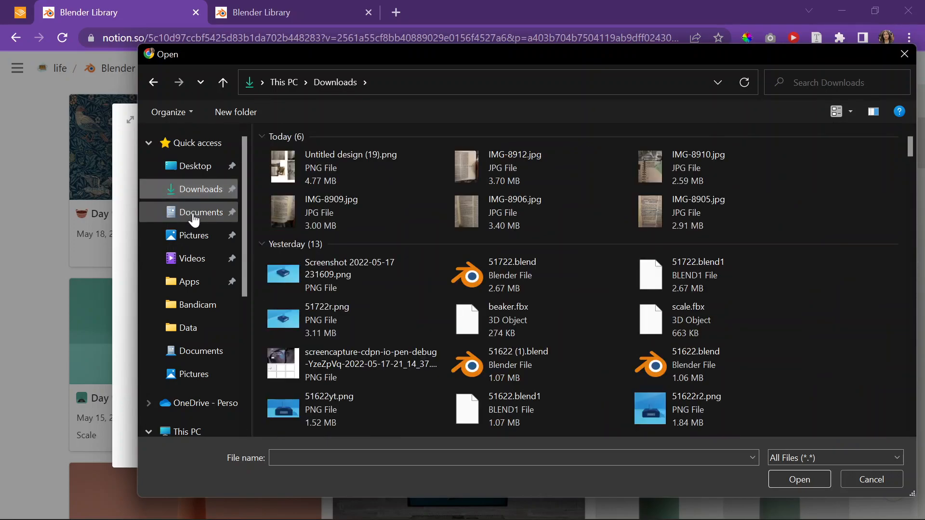
click(194, 220)
click(192, 237)
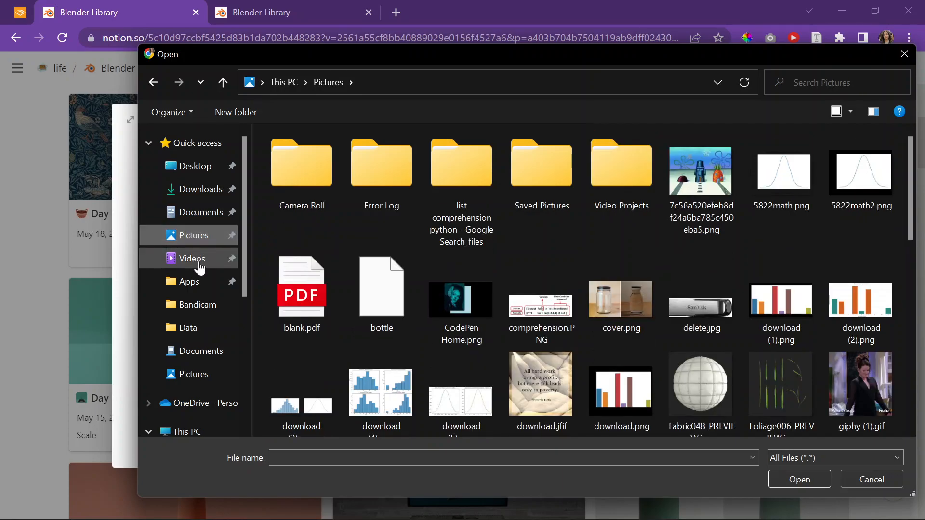
click(198, 262)
click(193, 284)
click(196, 309)
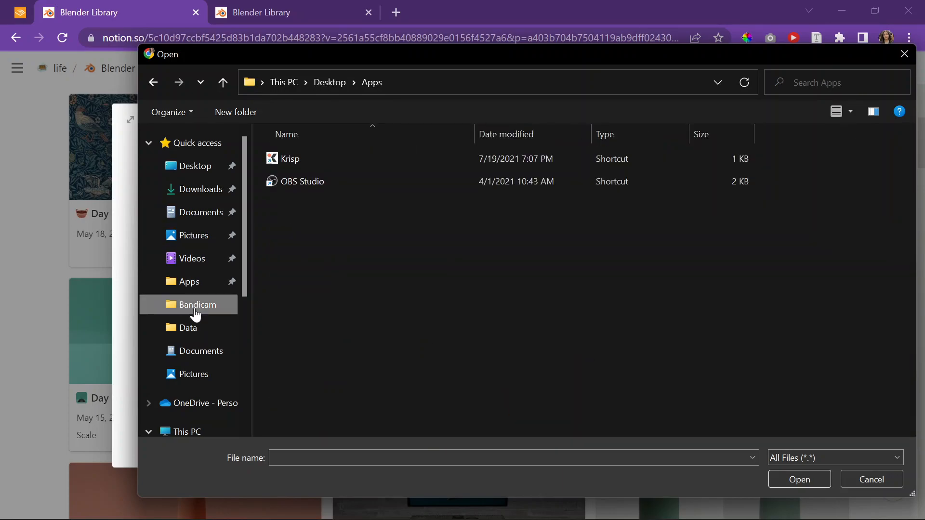
click(188, 328)
scroll(189, 227, down, 1)
scroll(183, 221, up, 2)
click(188, 146)
scroll(206, 257, down, 2)
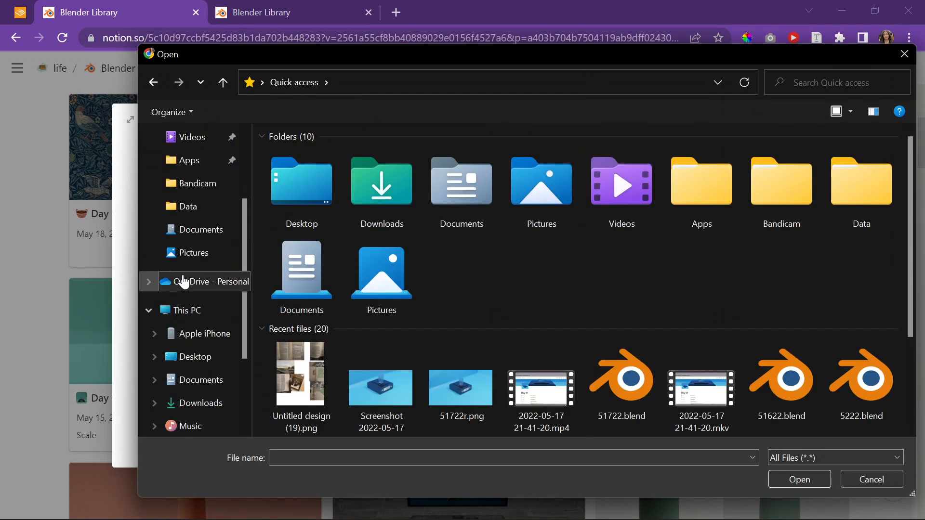
Search This PC for cache_fluid_4b85f272, open that folder and select its data subfolder.
click(181, 310)
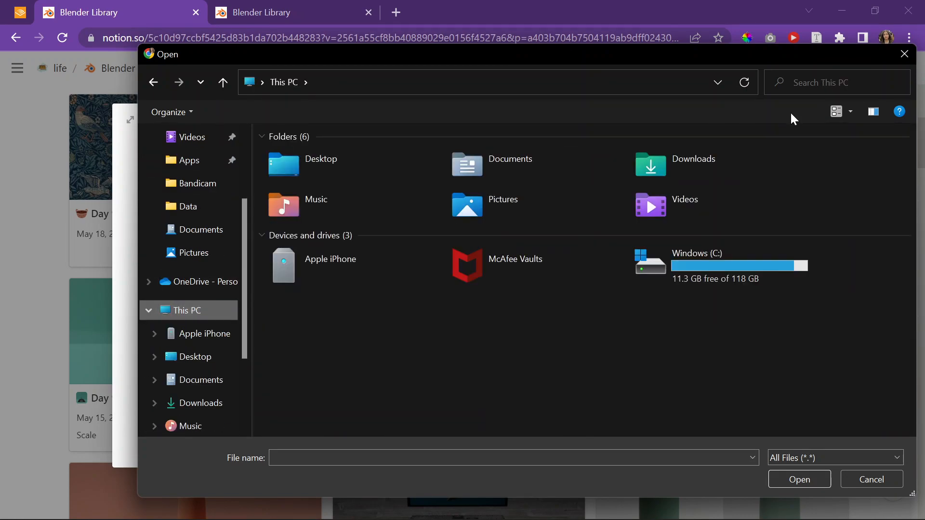
click(820, 82)
text(fluid_4b85f272)
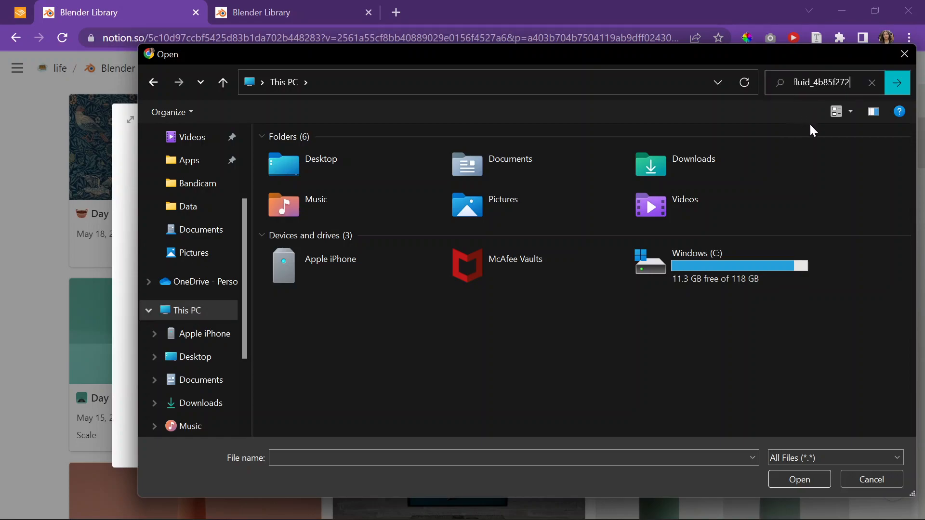
click(801, 126)
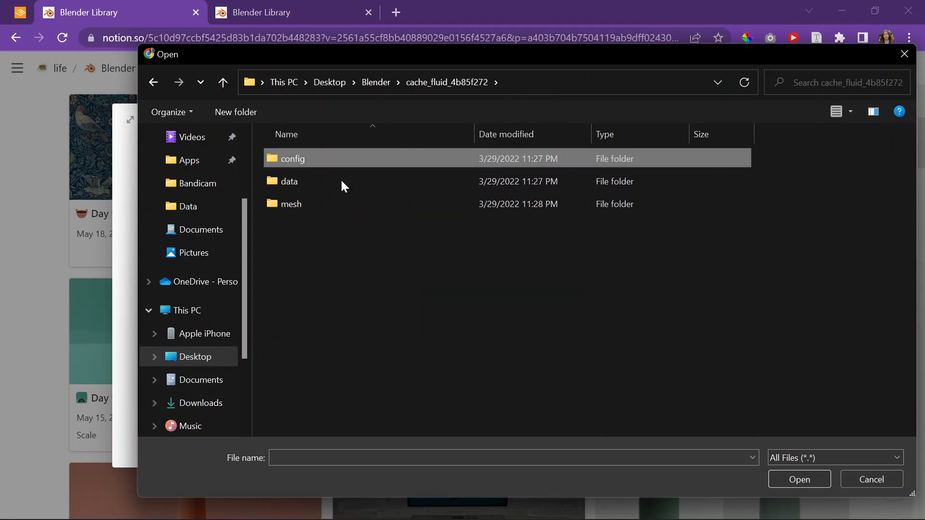
click(296, 179)
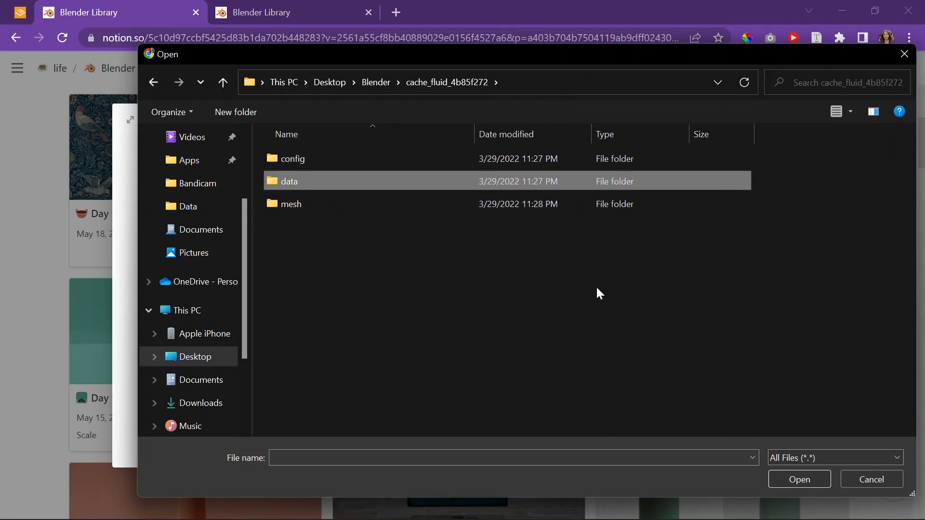
Look through the VDB, mesh and config files in the cache folder's data, mesh and config subfolders.
double_click(516, 186)
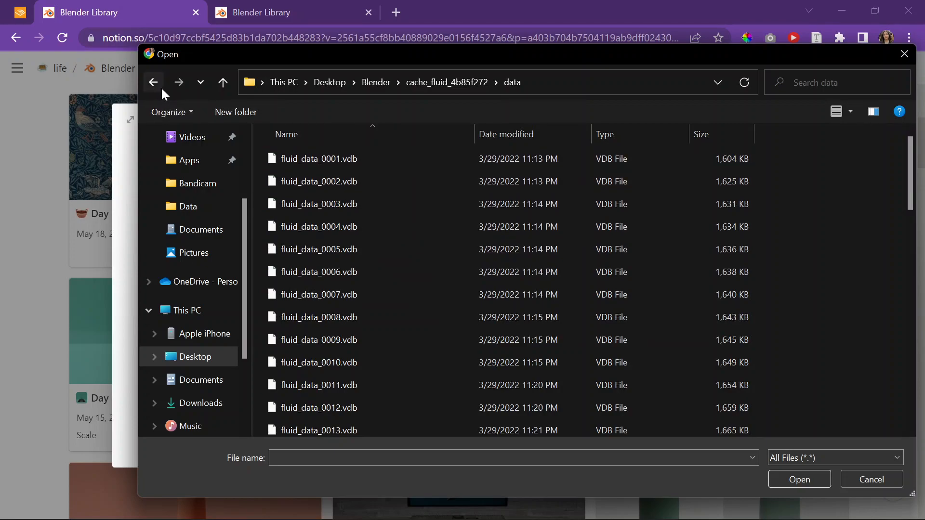
scroll(413, 289, down, 12)
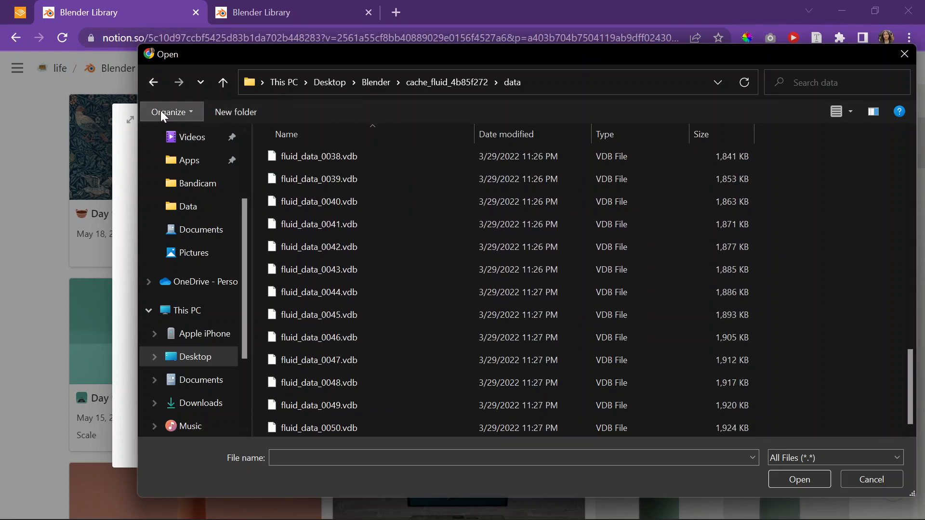
click(153, 82)
double_click(354, 200)
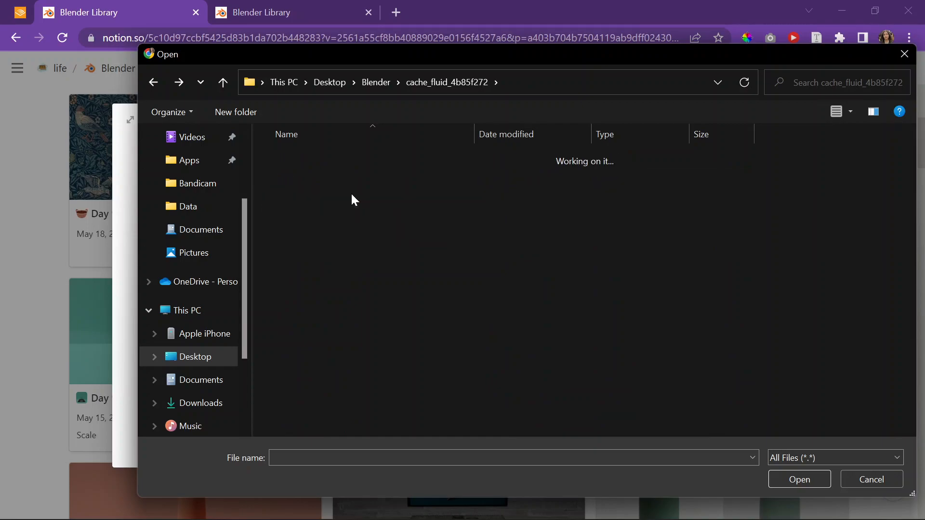
scroll(363, 216, down, 12)
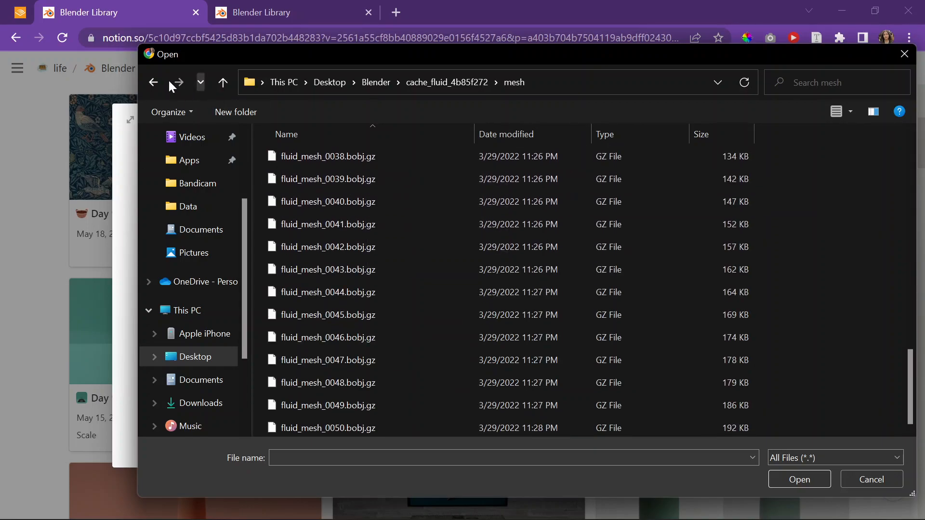
click(153, 83)
double_click(382, 153)
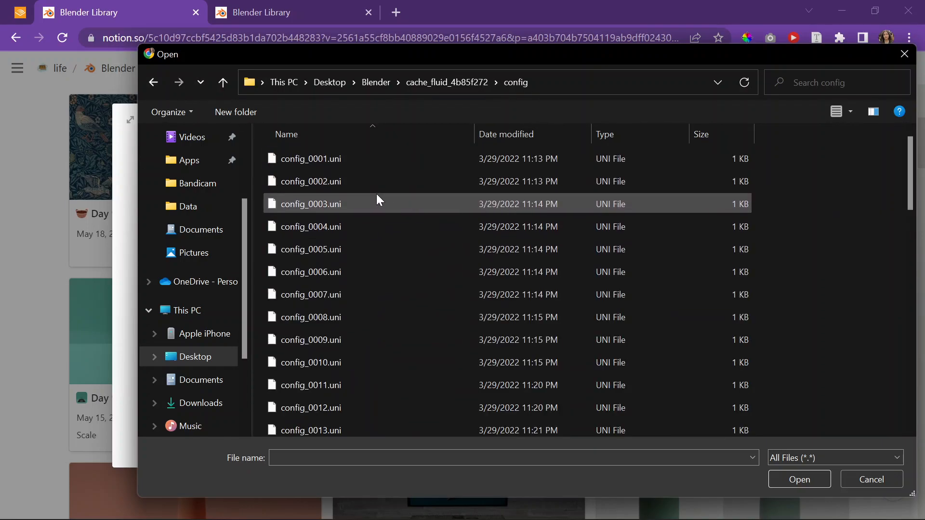
scroll(377, 193, down, 9)
scroll(321, 176, up, 9)
click(154, 83)
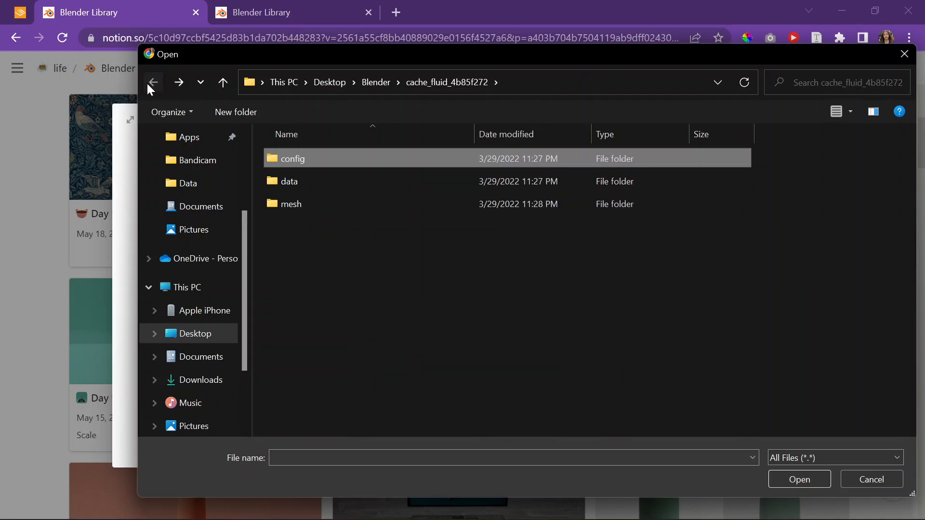
Search This PC again for //cache_fluid_4b85f272 and open the matching cache folder.
click(154, 82)
click(807, 83)
text(//cache_fluid_4b85f272)
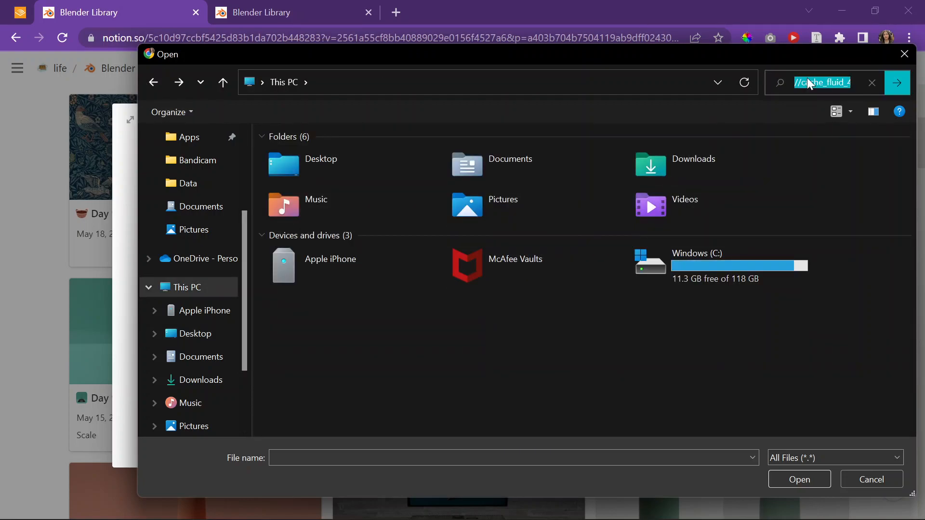
double_click(808, 84)
click(827, 83)
click(870, 84)
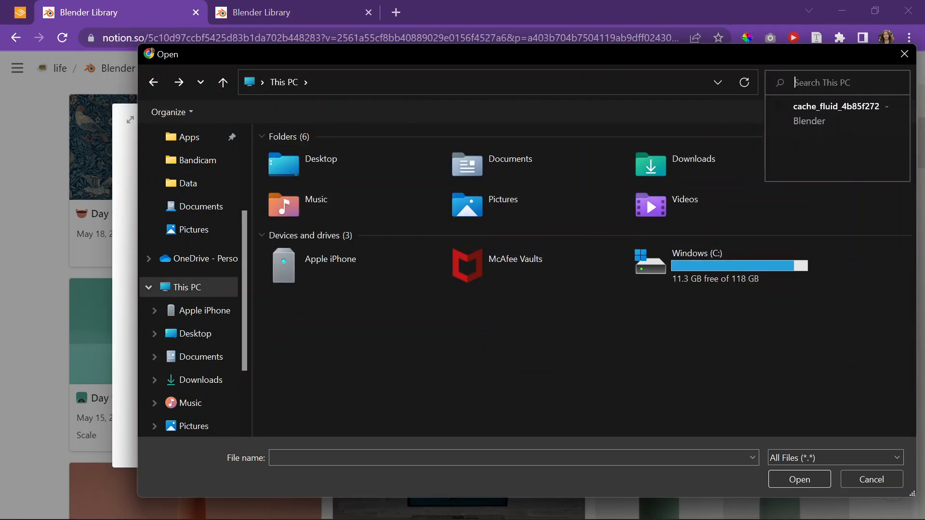
key(ctrl+v)
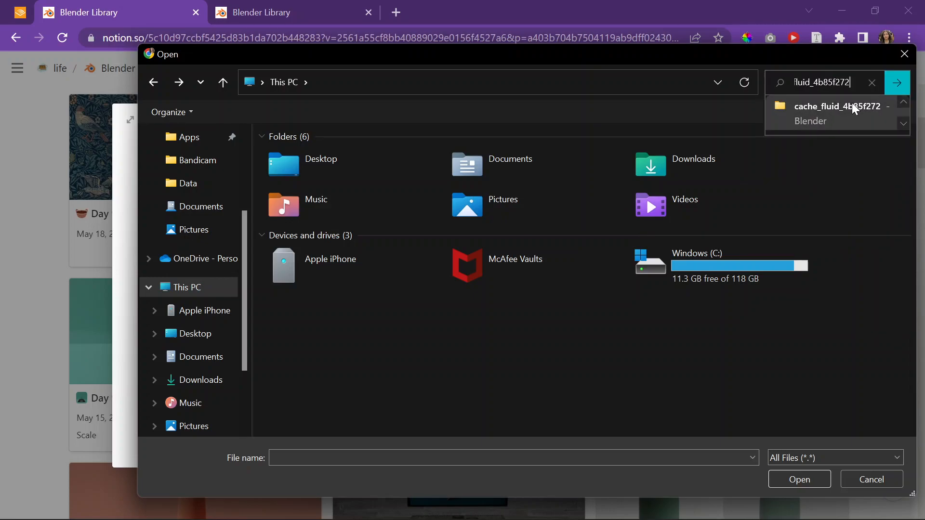
click(862, 109)
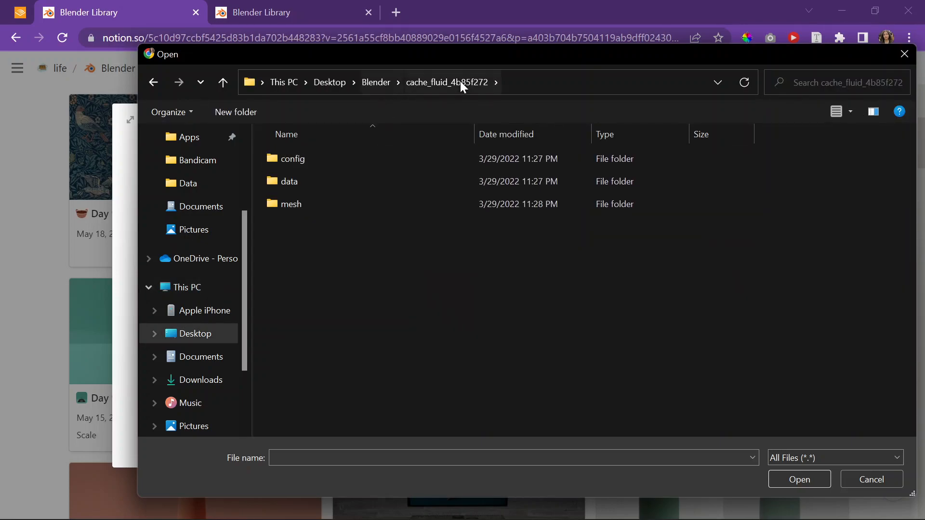
Check the parent Blender folder and the cache subfolders, cancel the file selection and switch back to Blender.
click(376, 84)
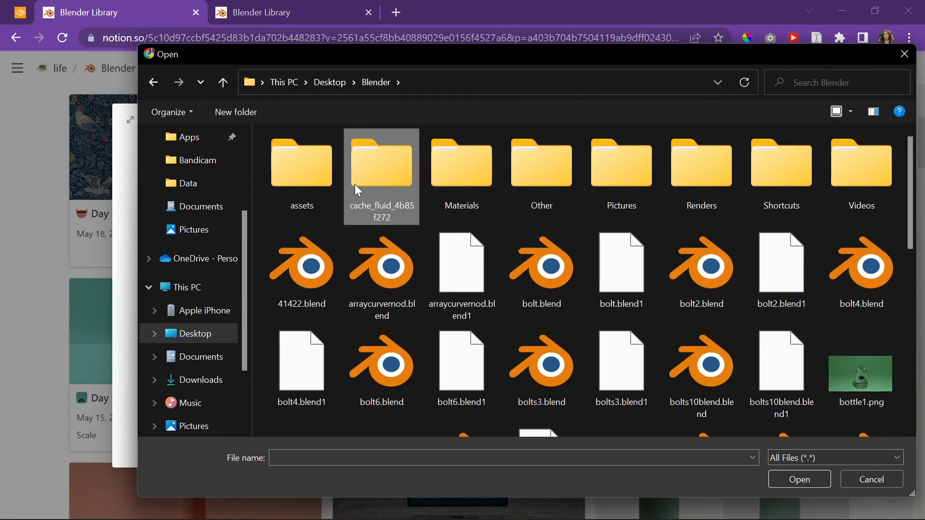
click(792, 478)
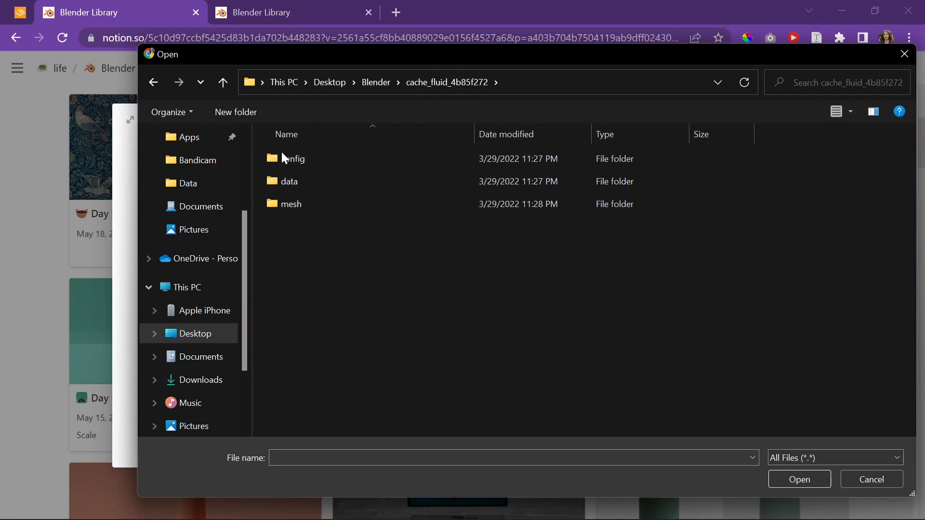
click(348, 156)
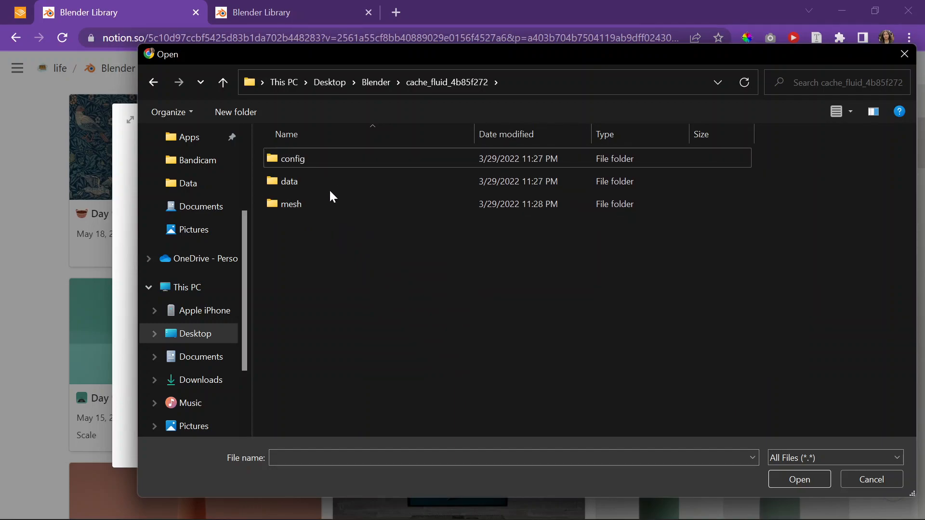
click(345, 200)
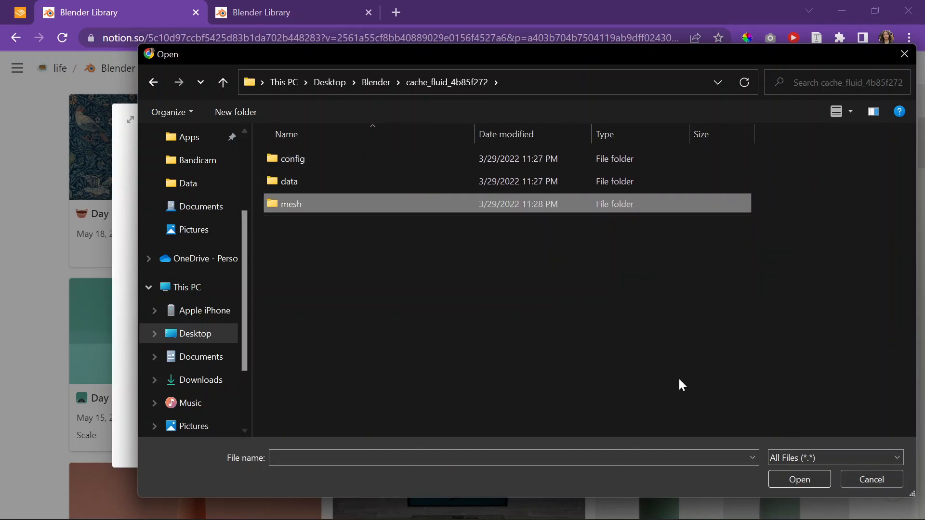
click(870, 481)
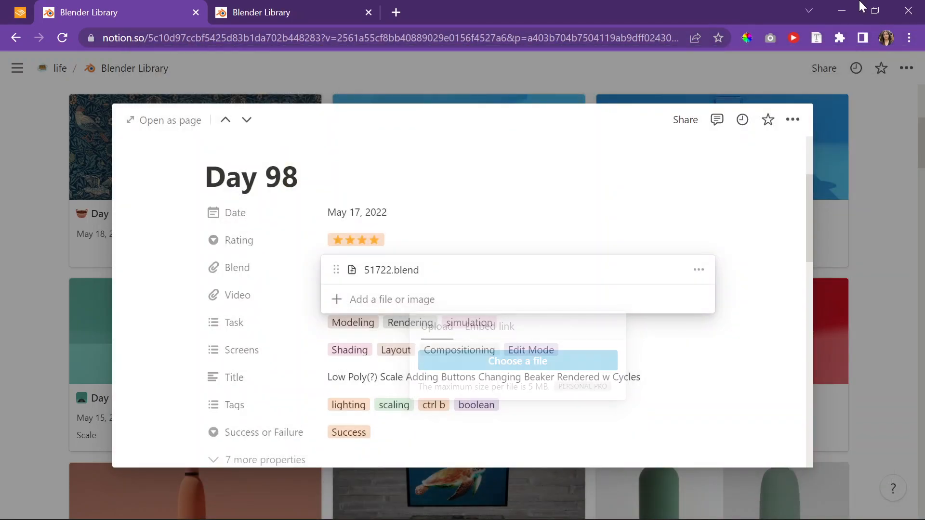
click(842, 11)
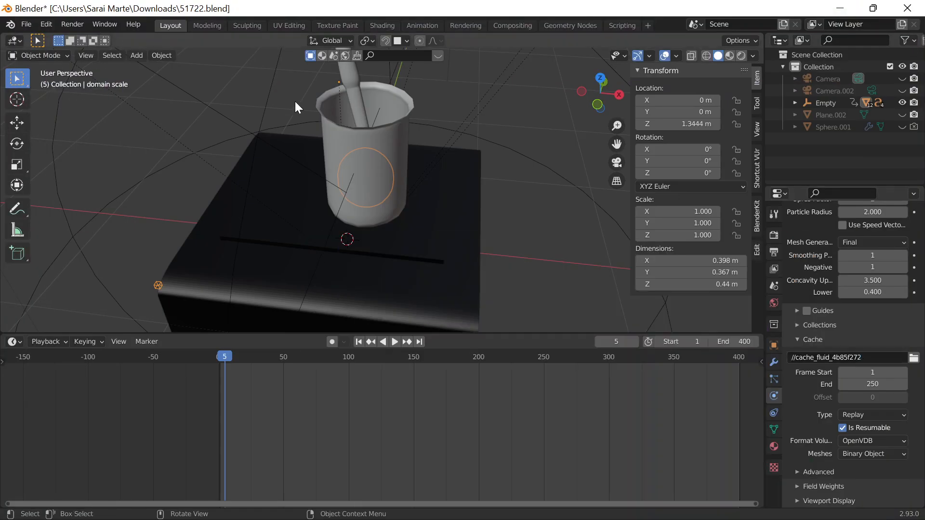
Play and scrub the animation to frame 156 and examine the liquid inside the beaker.
scroll(312, 288, down, 6)
scroll(414, 268, up, 4)
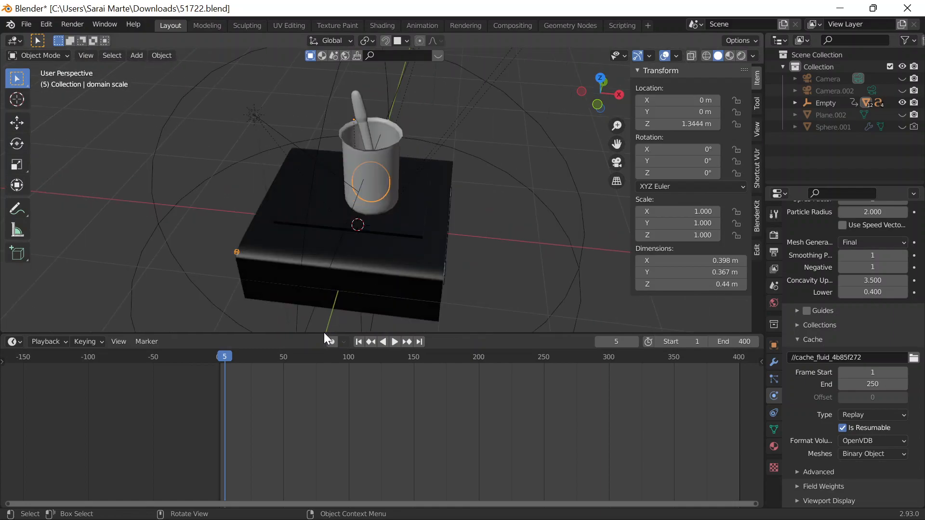
key(space)
drag(566, 368, 760, 369)
drag(21, 376, 421, 407)
key(space)
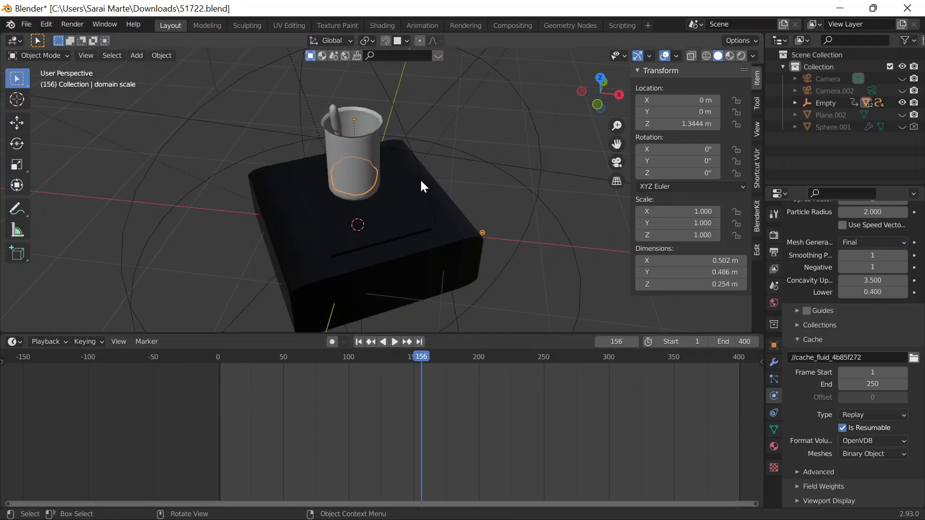
scroll(421, 180, up, 7)
middle_drag(426, 144, 426, 187)
scroll(321, 166, down, 3)
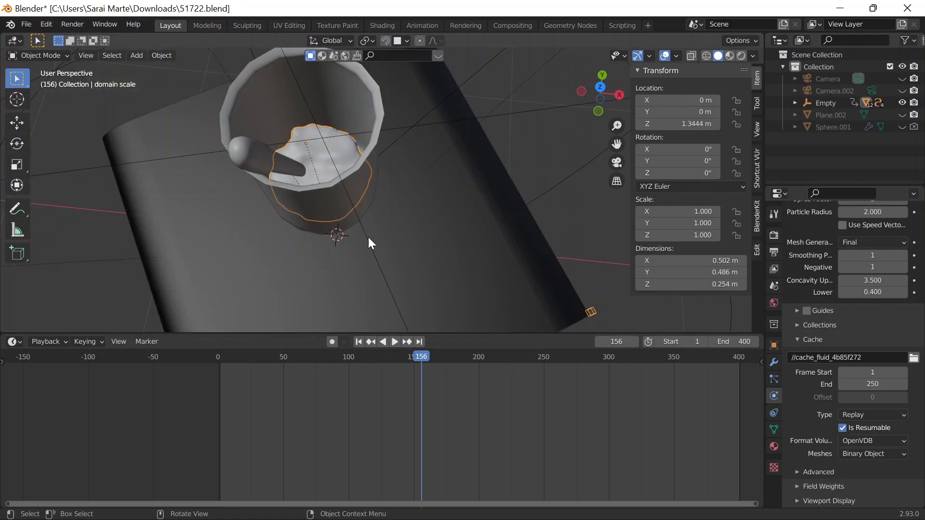
Scrub the fluid animation back to frame 30 and examine the beaker and the scale's display from the front.
key(space)
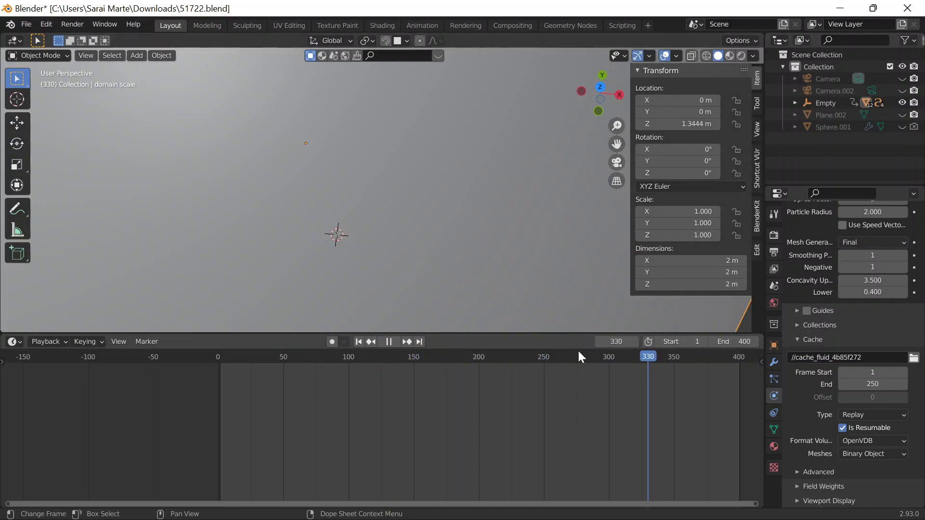
drag(578, 351, 256, 427)
scroll(428, 160, down, 5)
middle_drag(429, 160, 367, 159)
scroll(367, 160, up, 3)
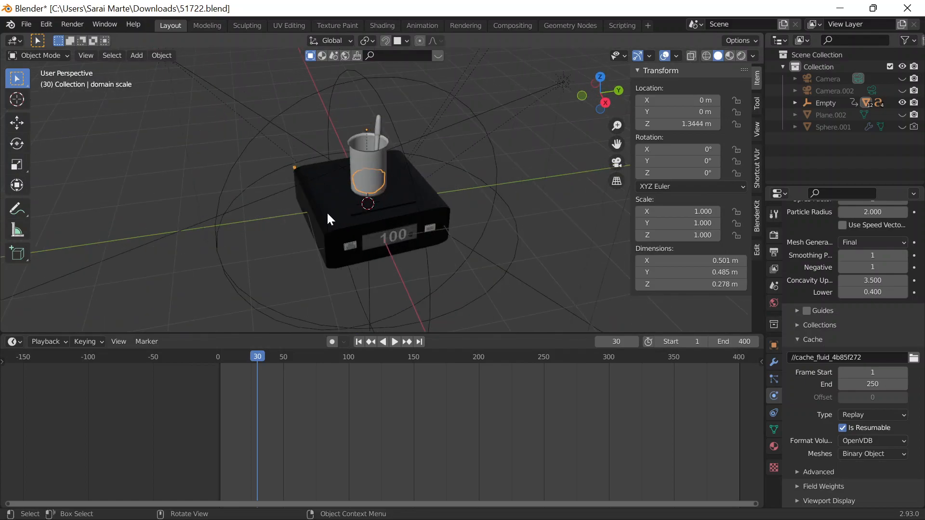
middle_drag(412, 217, 368, 207)
scroll(369, 211, up, 2)
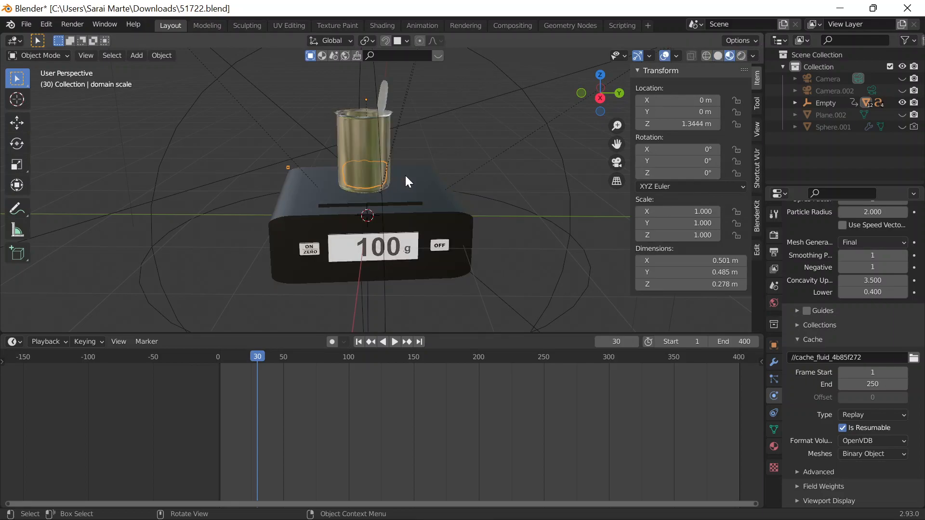
Switch the viewport to rendered shading and unhide Plane.002, Camera and Camera.002.
click(742, 55)
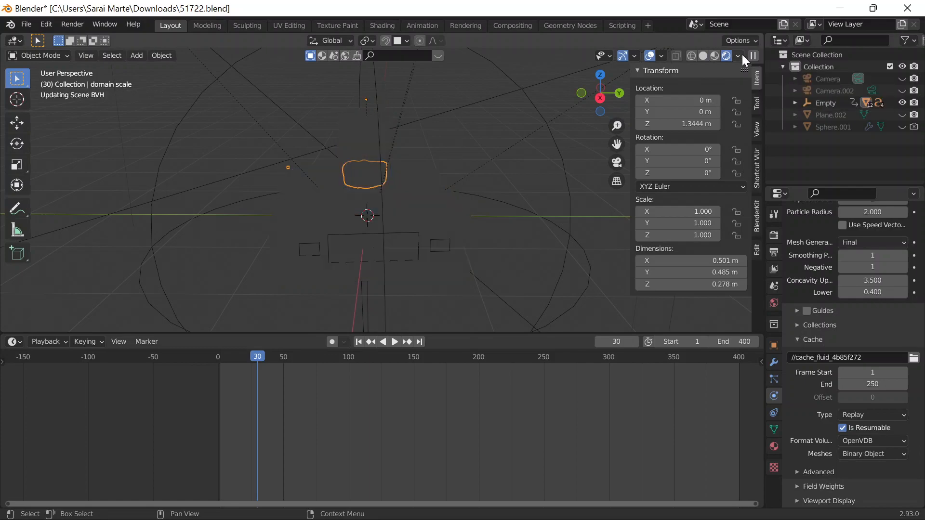
scroll(484, 159, down, 3)
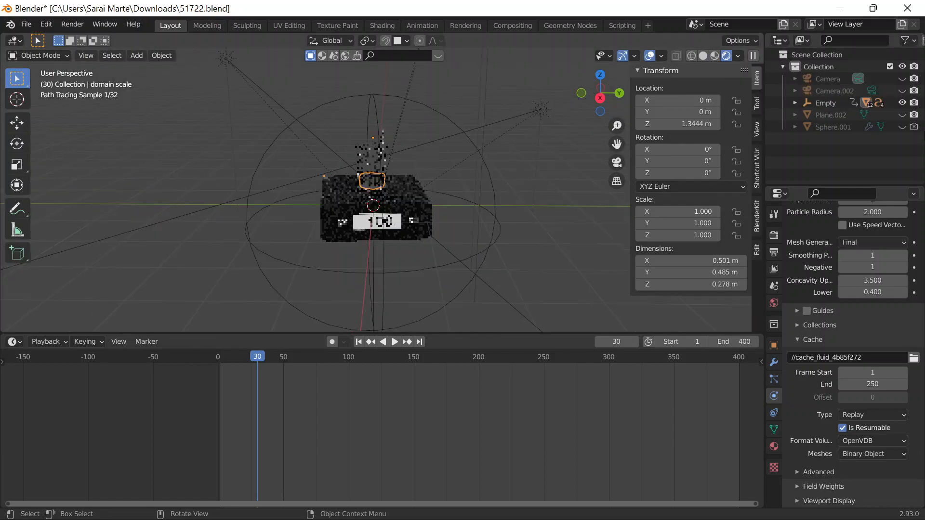
click(891, 115)
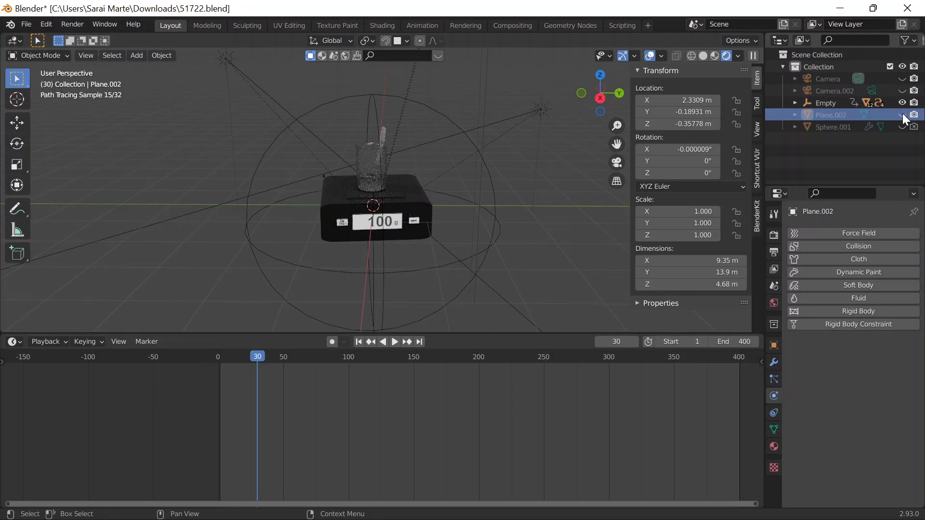
click(902, 114)
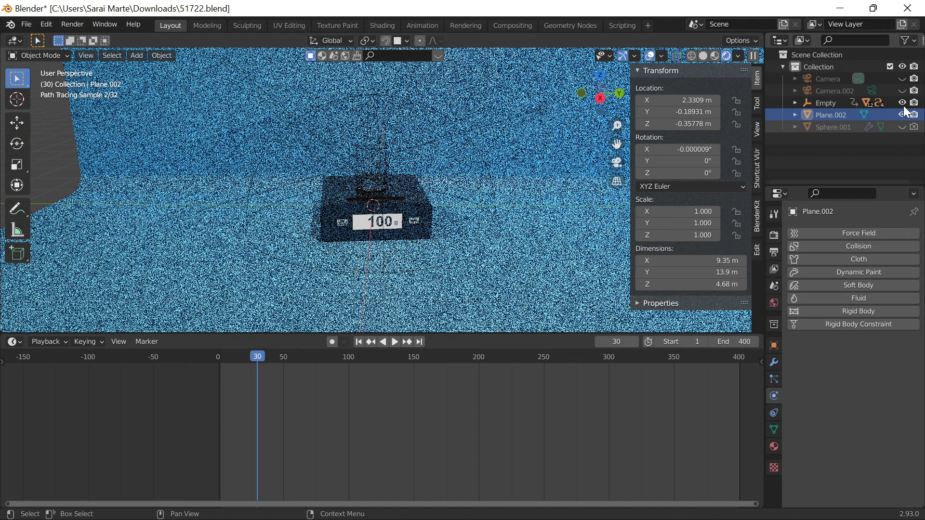
drag(902, 90, 911, 126)
click(902, 127)
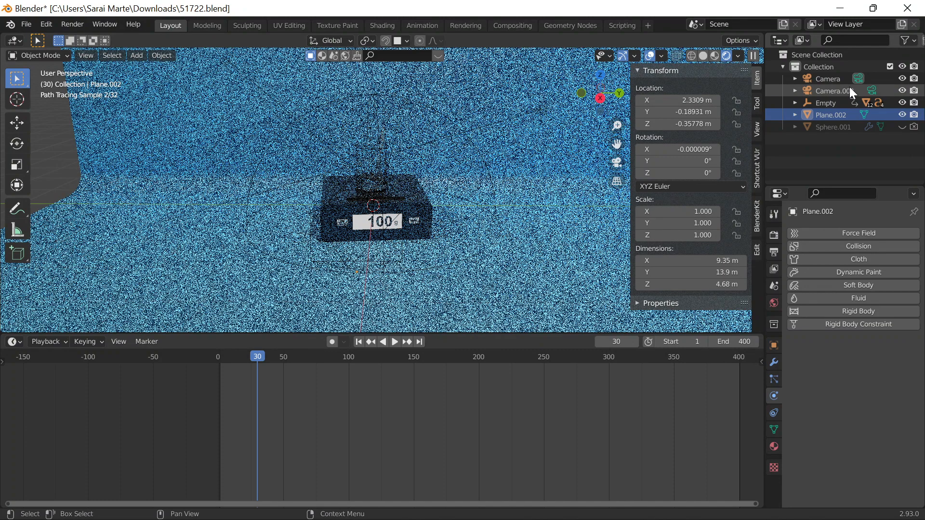
Hide the viewport sidebar and delete Camera.002 from the scene.
click(849, 90)
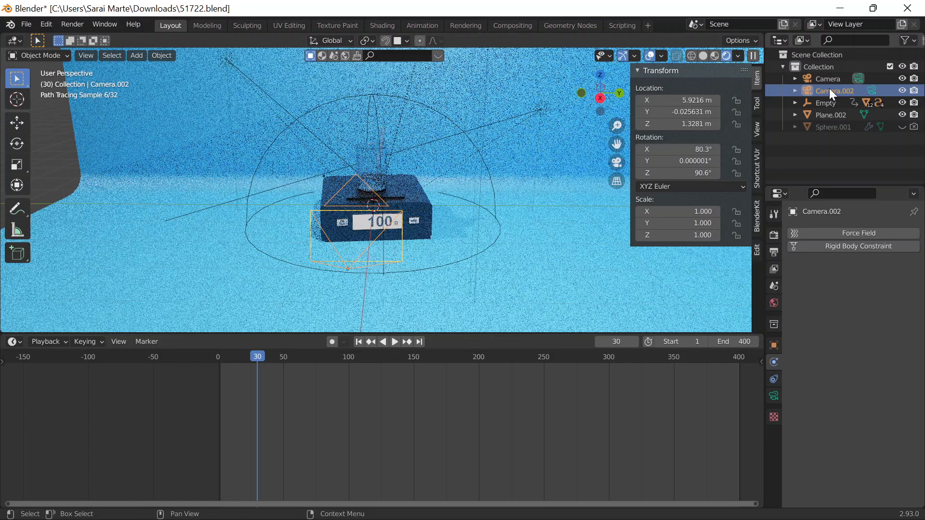
key(n)
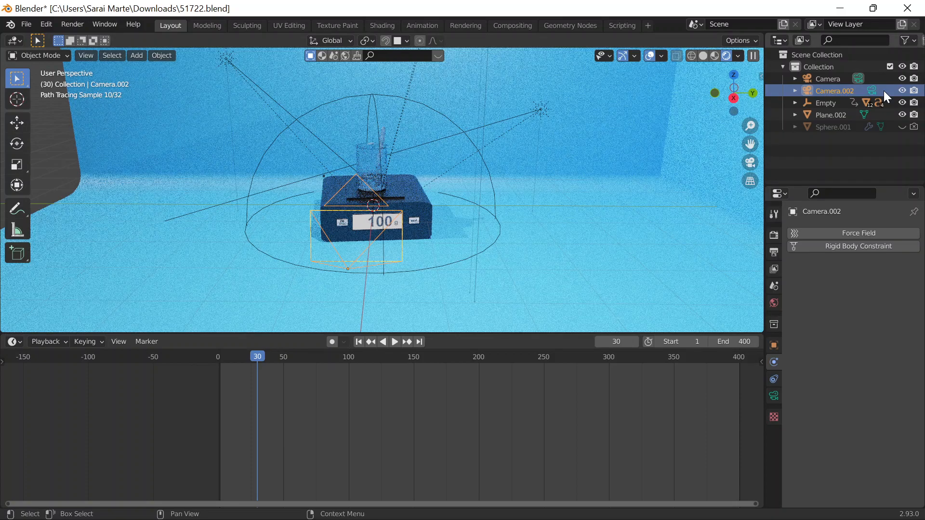
key(x)
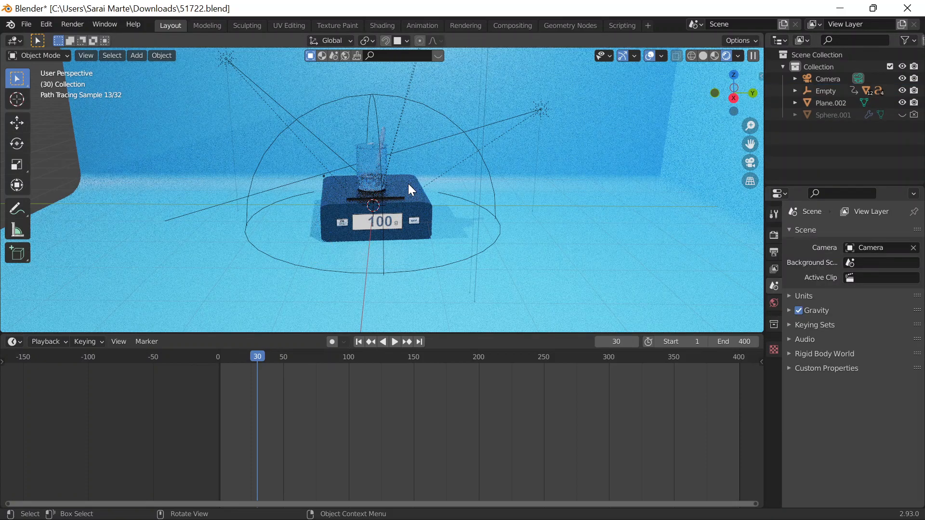
Enlarge the 3D viewport over the timeline and preview the rendered rotation across the frames up to about 334.
drag(446, 336, 446, 410)
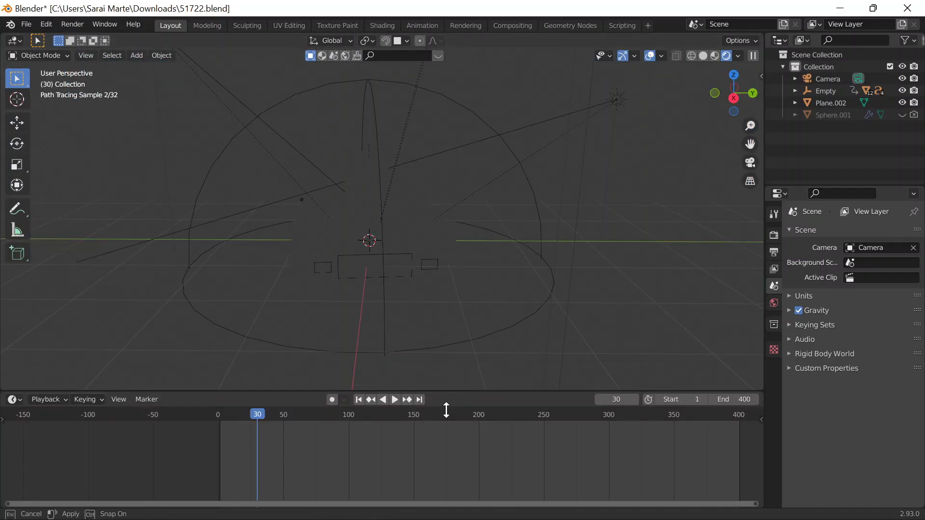
drag(446, 410, 446, 429)
click(224, 435)
key(space)
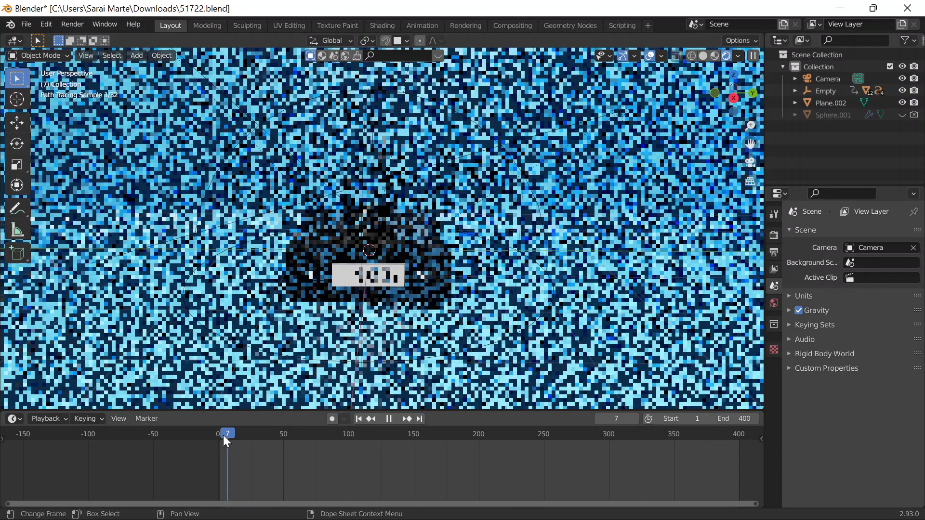
drag(223, 435, 669, 434)
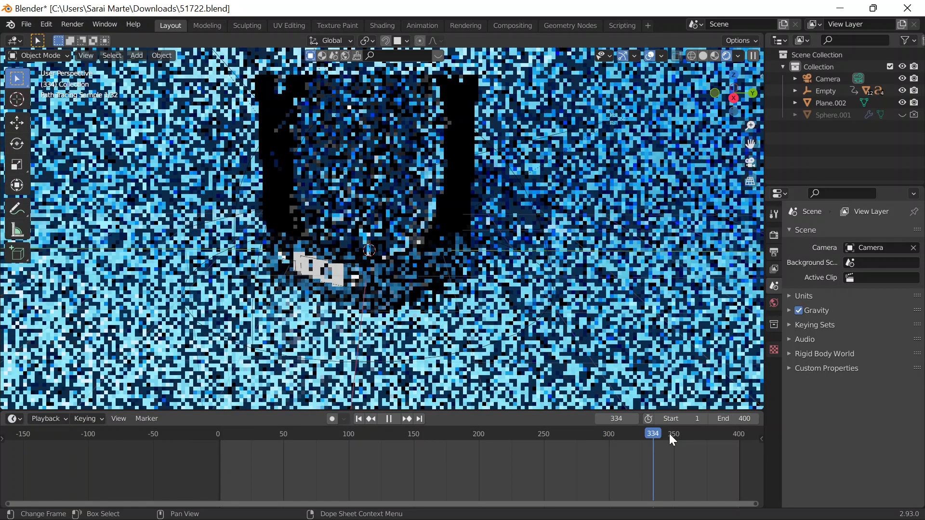
drag(673, 439, 501, 451)
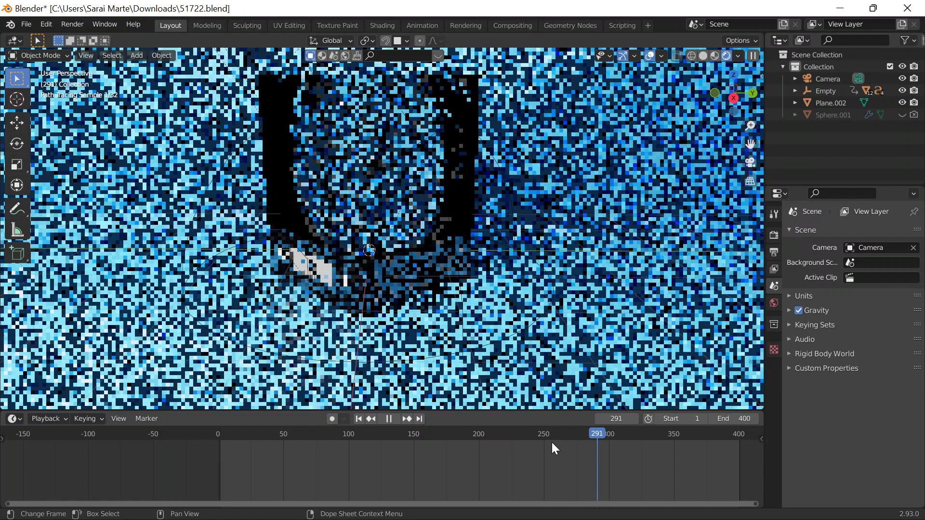
click(536, 440)
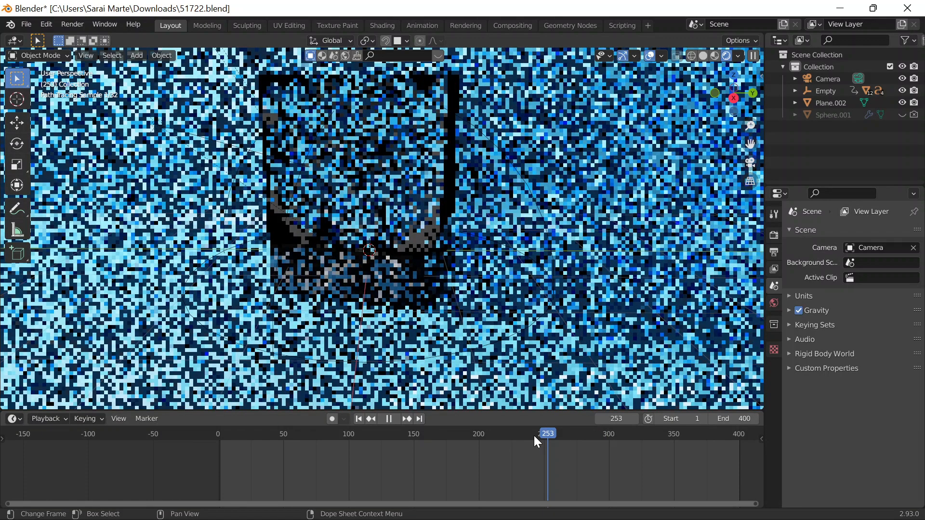
Set the animation's end frame to 230 and play back the shortened range in the rendered view.
key(space)
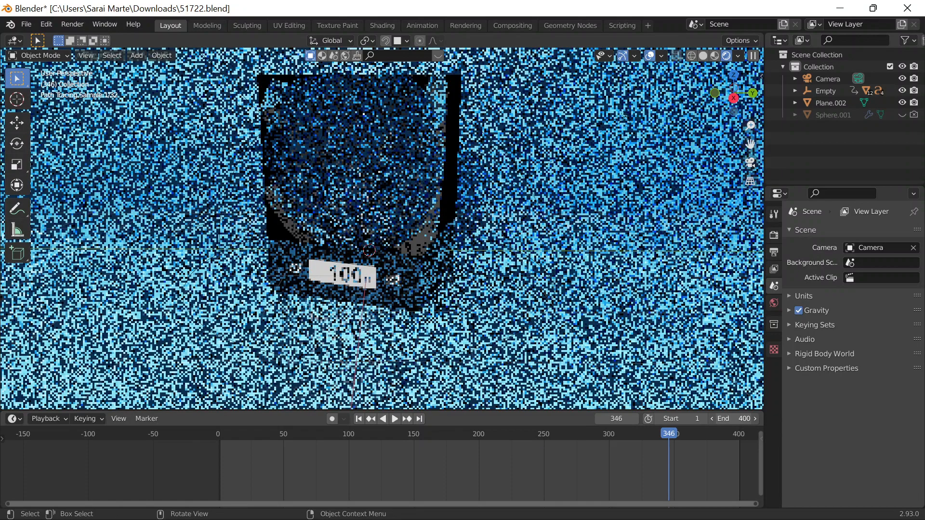
click(733, 418)
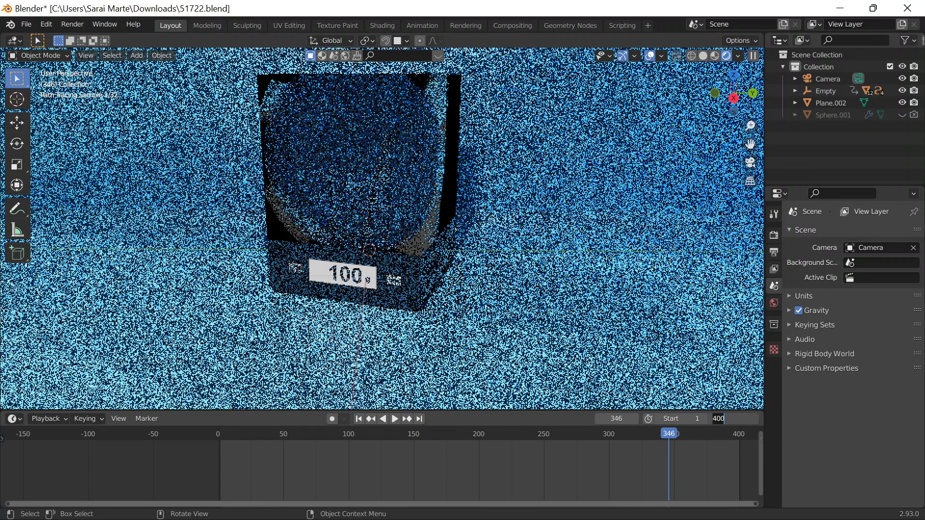
text(230)
key(Return)
key(space)
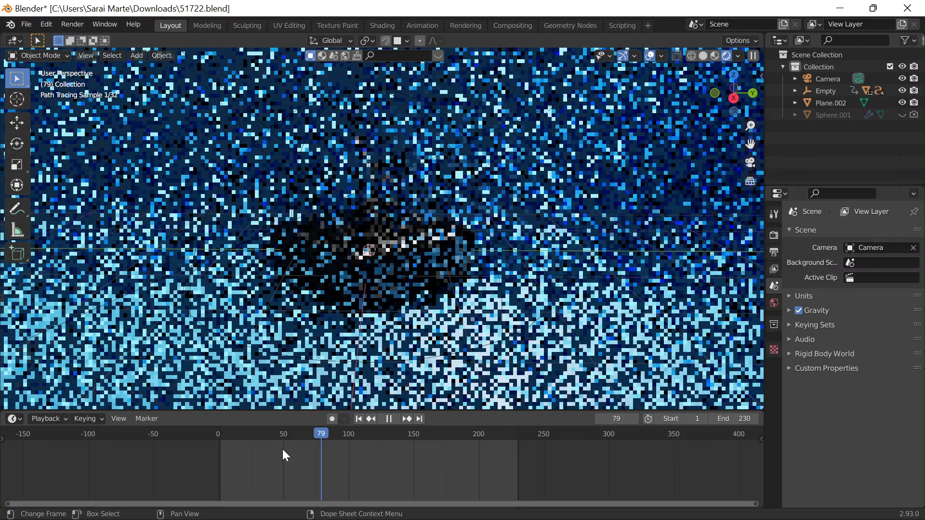
key(space)
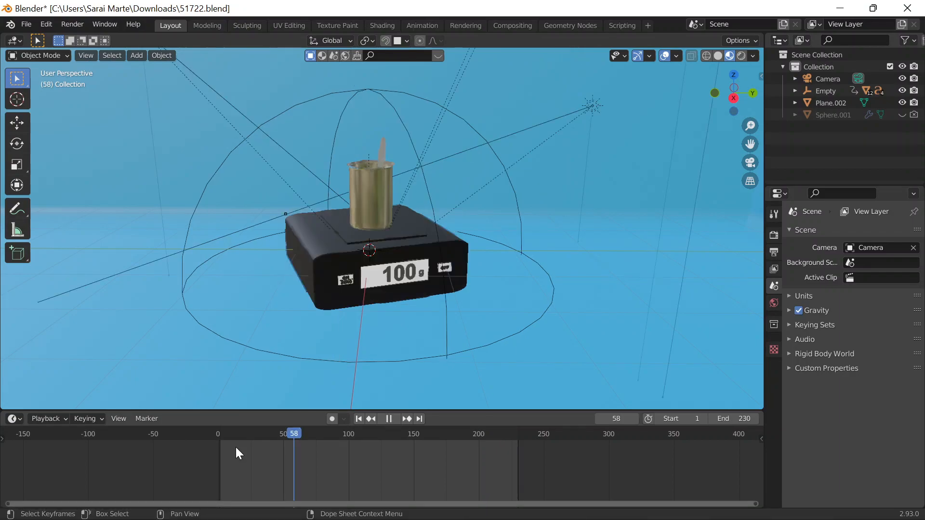
Play and scrub the rotation across the 400-frame range in material preview to check the beaker and scale.
click(235, 449)
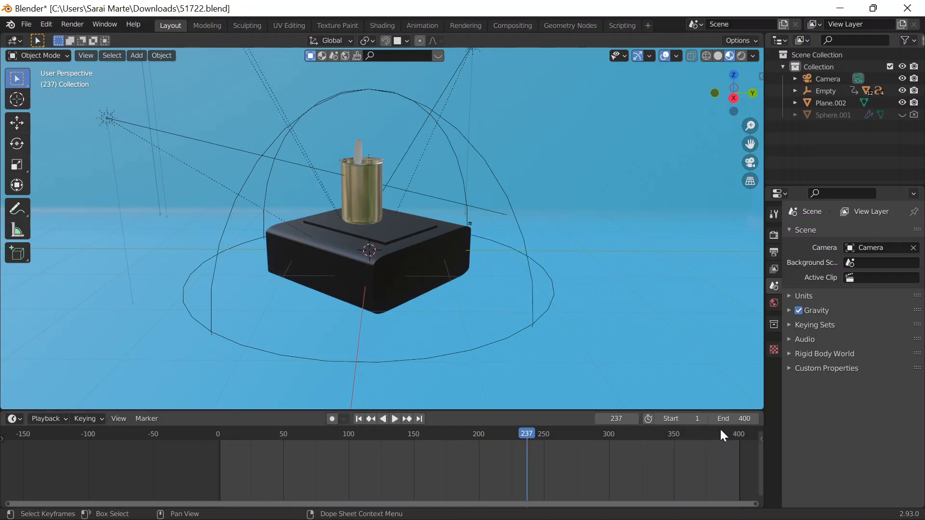
key(space)
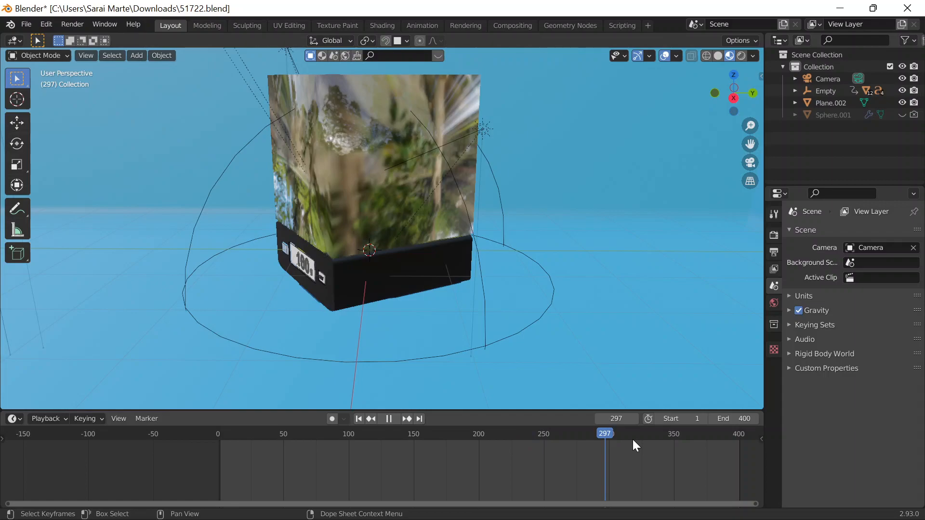
key(space)
drag(562, 441, 245, 441)
key(space)
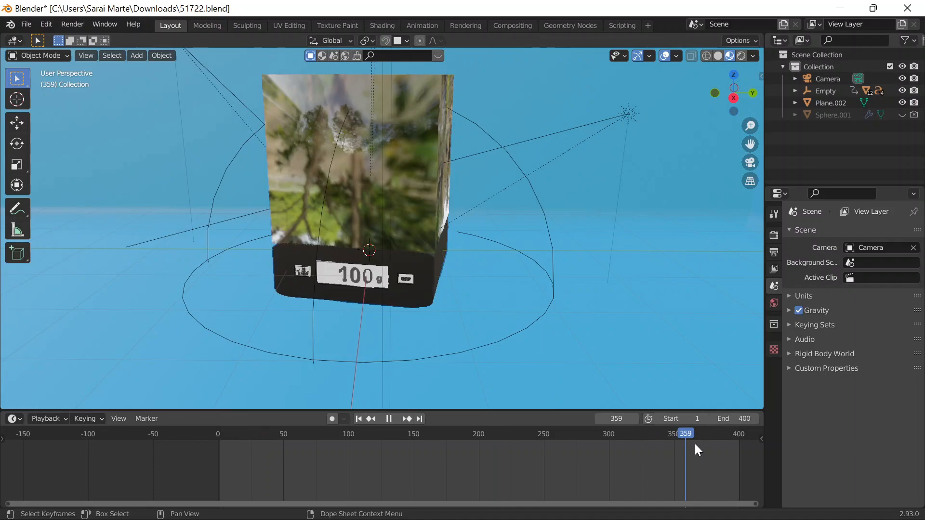
key(space)
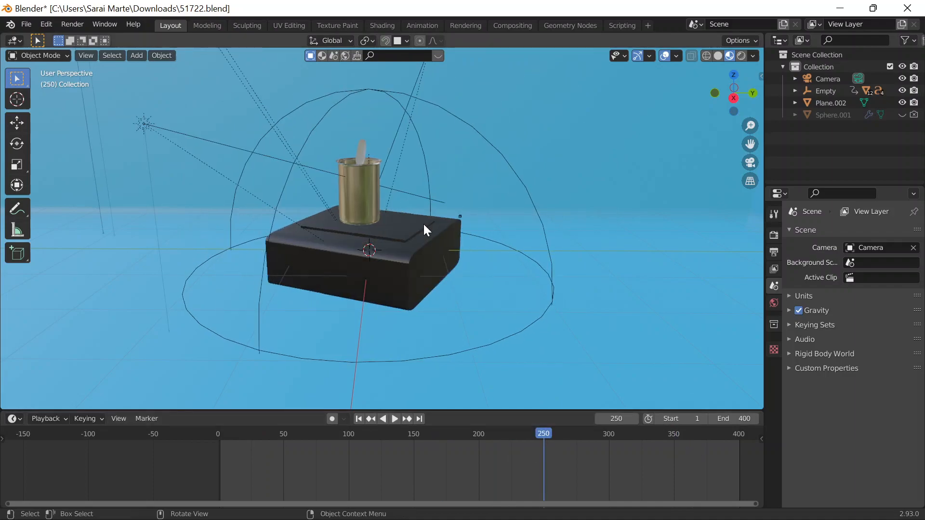
Examine the beaker and scale from above and from the side between frames 250 and 281.
middle_drag(424, 224, 268, 185)
scroll(533, 437, down, 3)
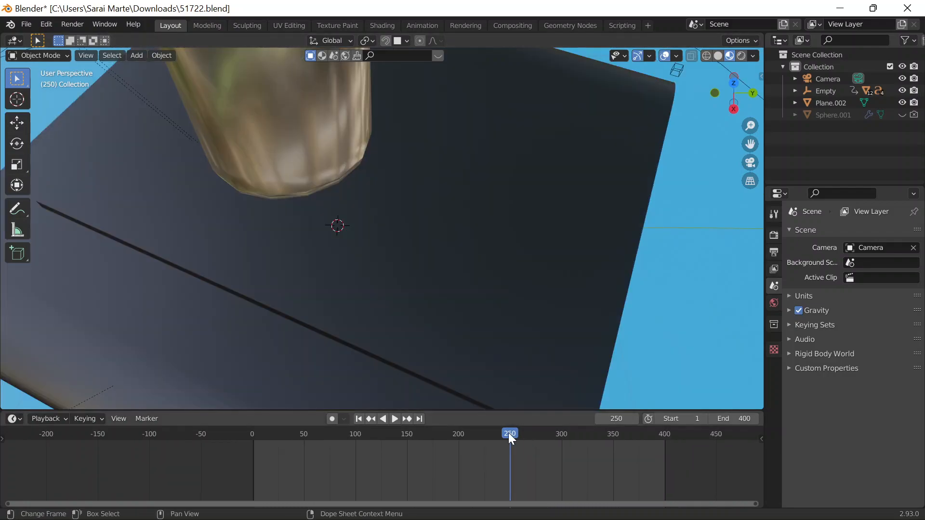
drag(509, 435, 541, 436)
scroll(531, 333, down, 5)
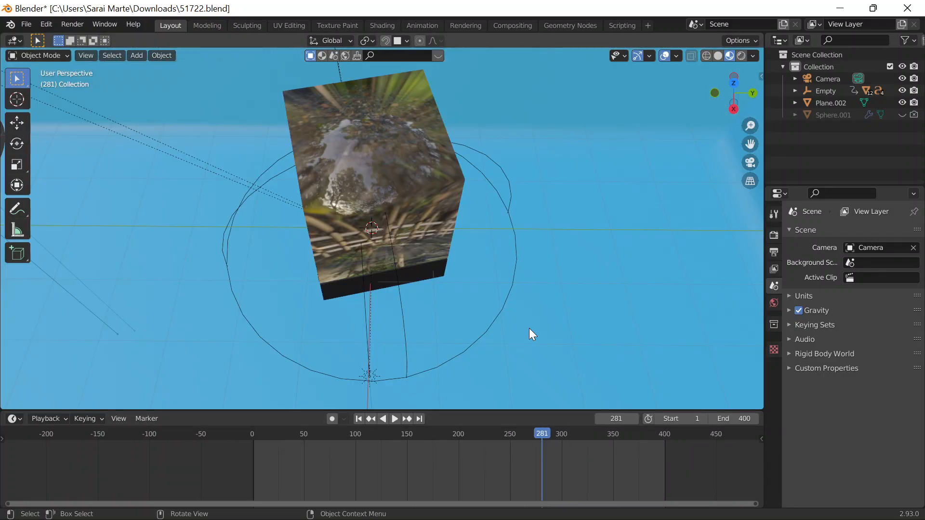
scroll(528, 328, up, 5)
middle_drag(399, 284, 521, 214)
key(space)
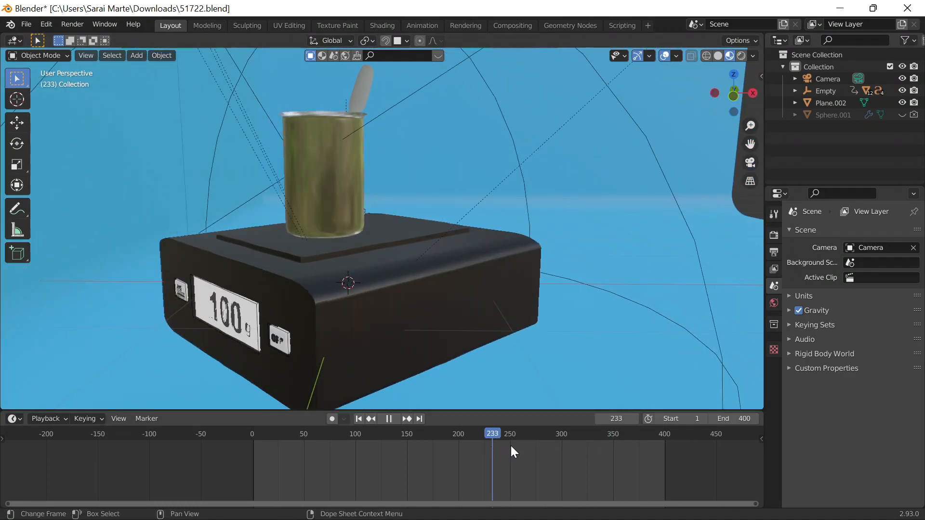
Scrub the animation back to frame 9 and view the whole beaker and scale from the front.
drag(626, 439, 262, 462)
scroll(512, 219, down, 5)
middle_drag(536, 209, 408, 208)
scroll(409, 207, up, 3)
scroll(409, 207, down, 3)
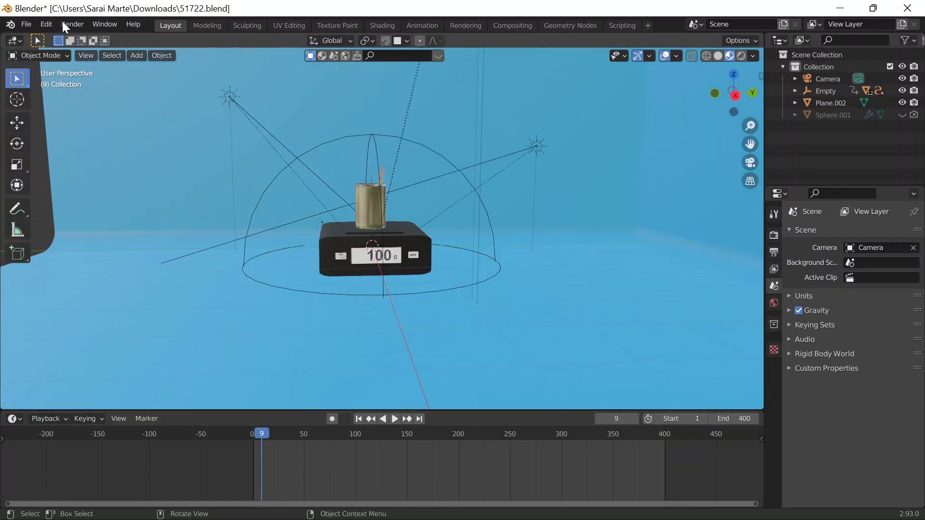
Switch the viewport to rendered shading and expand the Denoising options in the Cycles sampling settings.
click(346, 55)
click(741, 55)
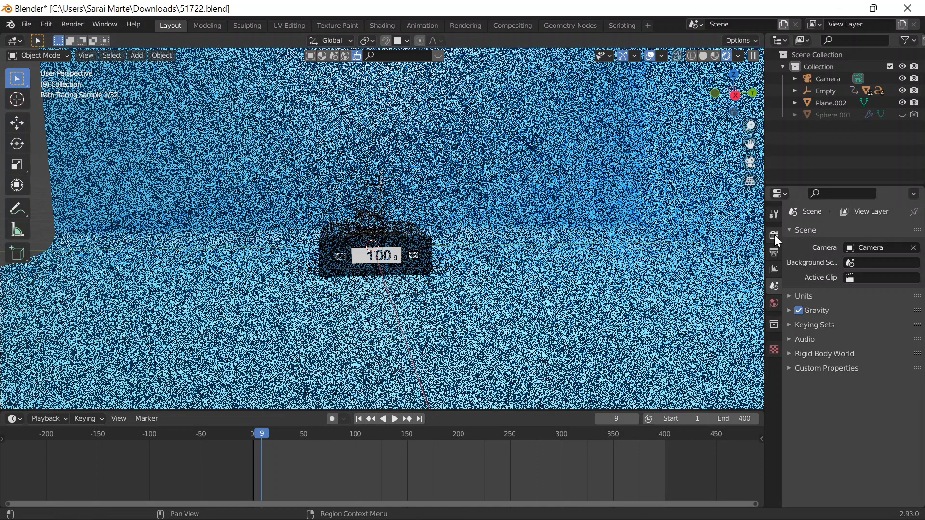
click(774, 235)
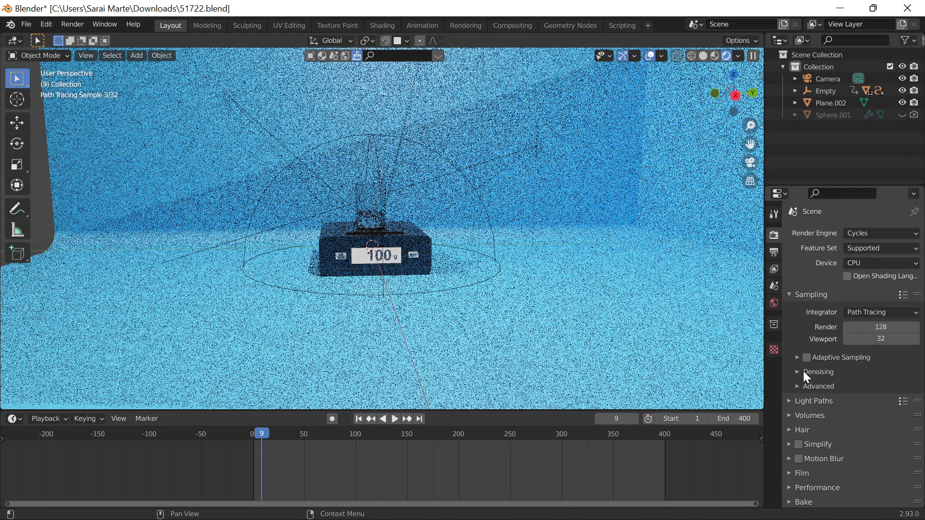
click(803, 371)
scroll(805, 318, down, 2)
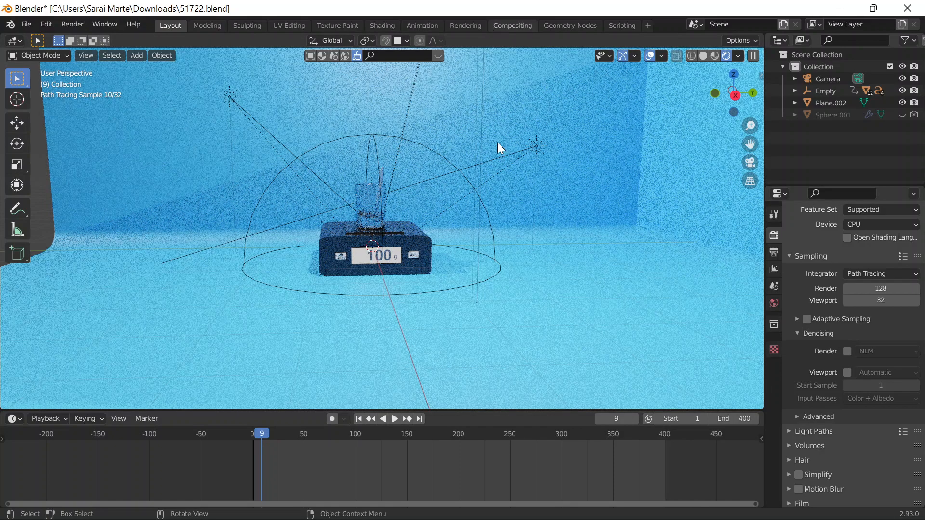
Open the Compositing workspace and delete the Glare node from the scene's node tree.
click(512, 26)
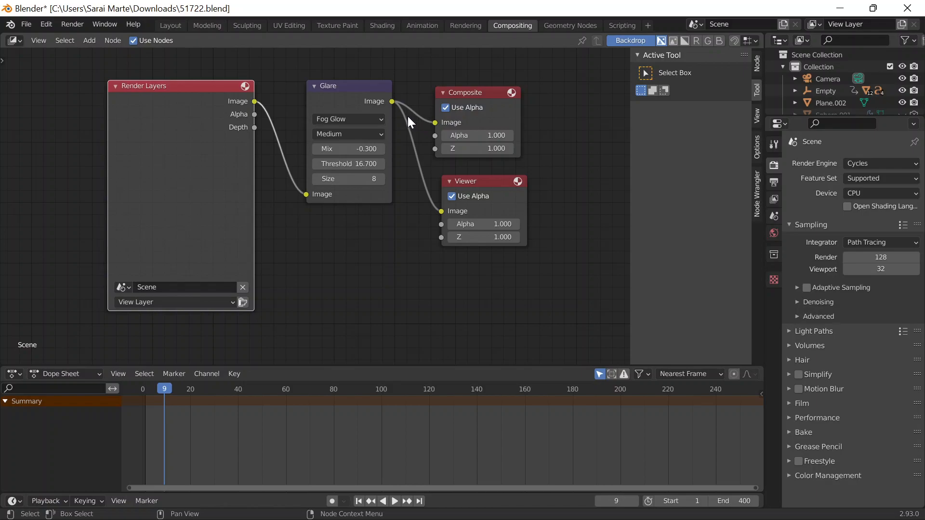
drag(345, 91, 328, 93)
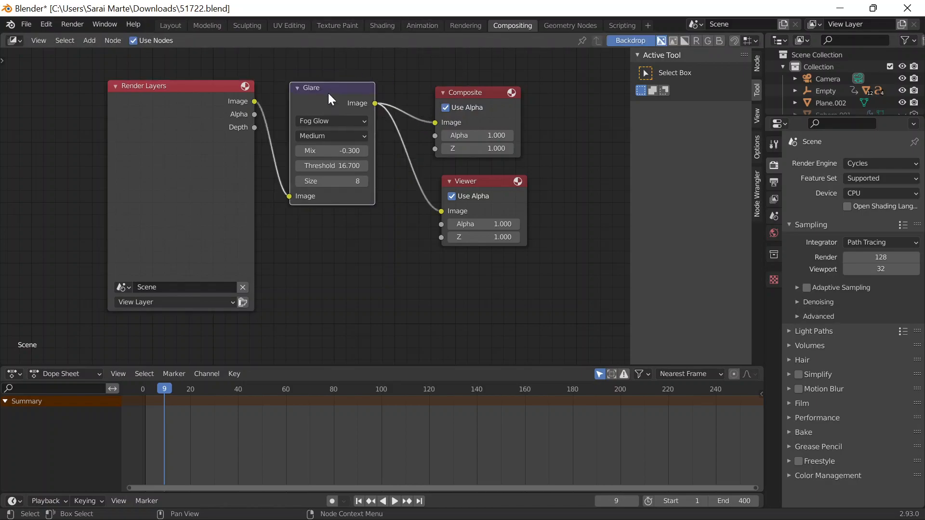
key(x)
Add a Denoise node between Render Layers and Composite, and link its Image output to the Composite node's Image input.
click(89, 41)
click(111, 40)
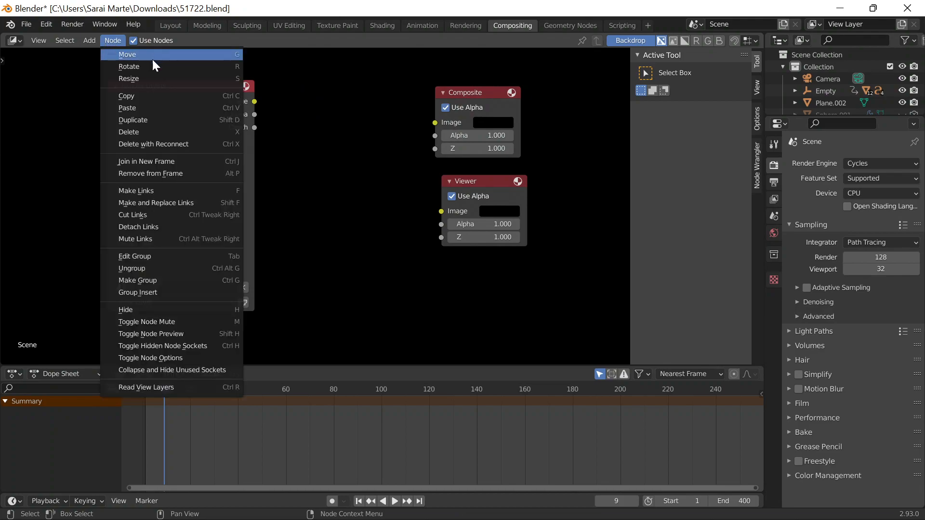
click(86, 43)
click(92, 54)
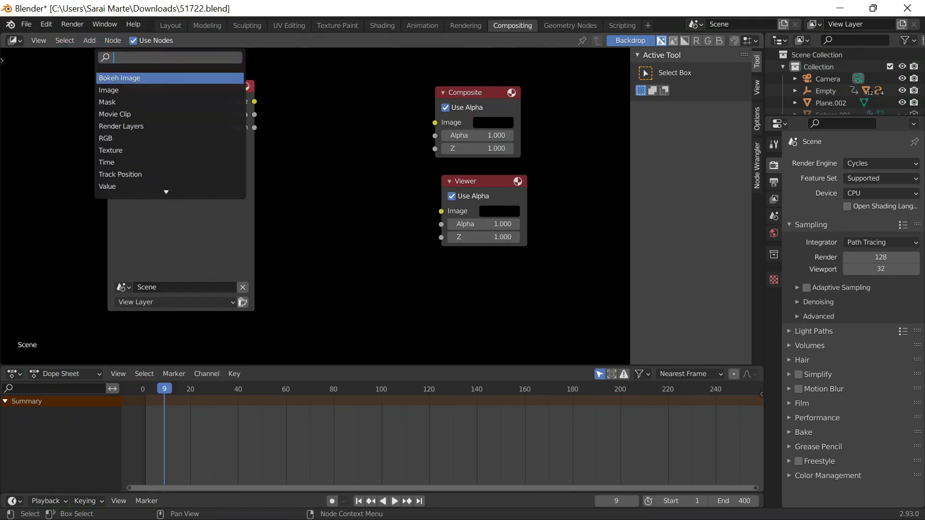
text(de)
click(131, 90)
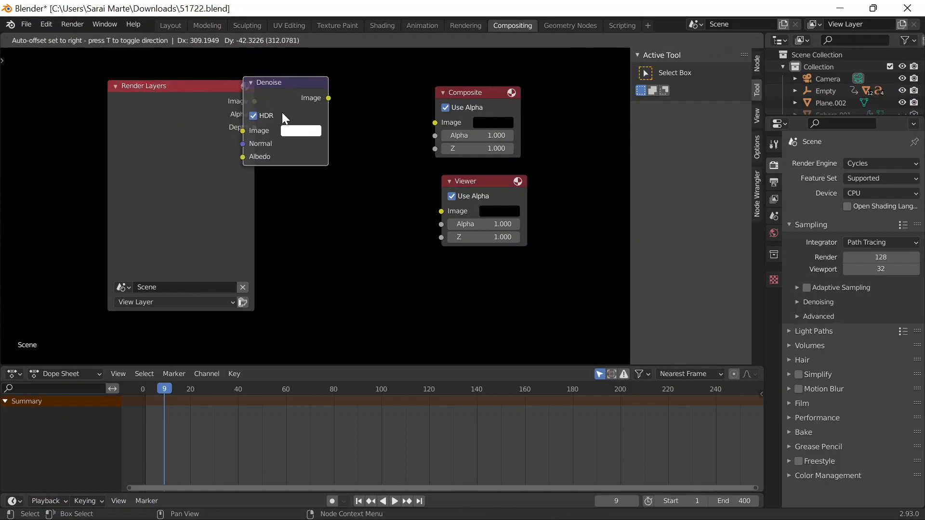
click(277, 91)
drag(274, 87, 310, 94)
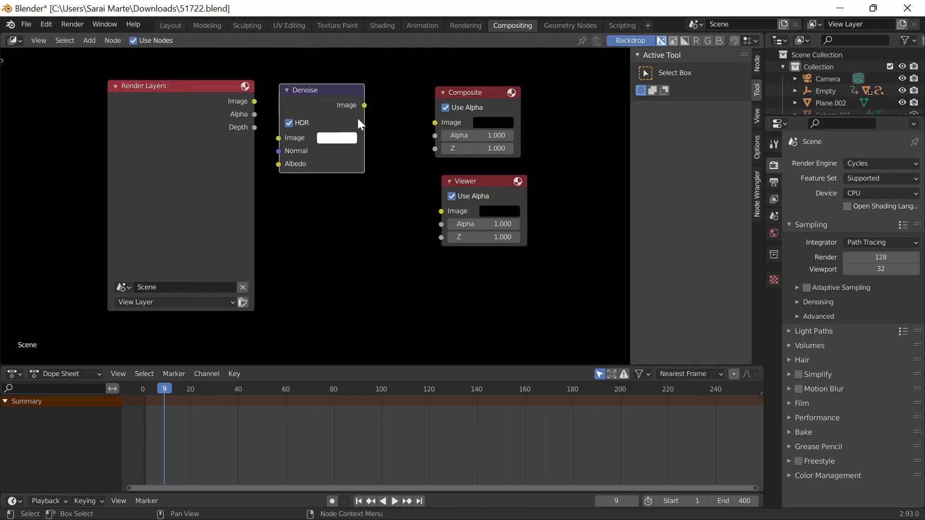
drag(364, 105, 435, 122)
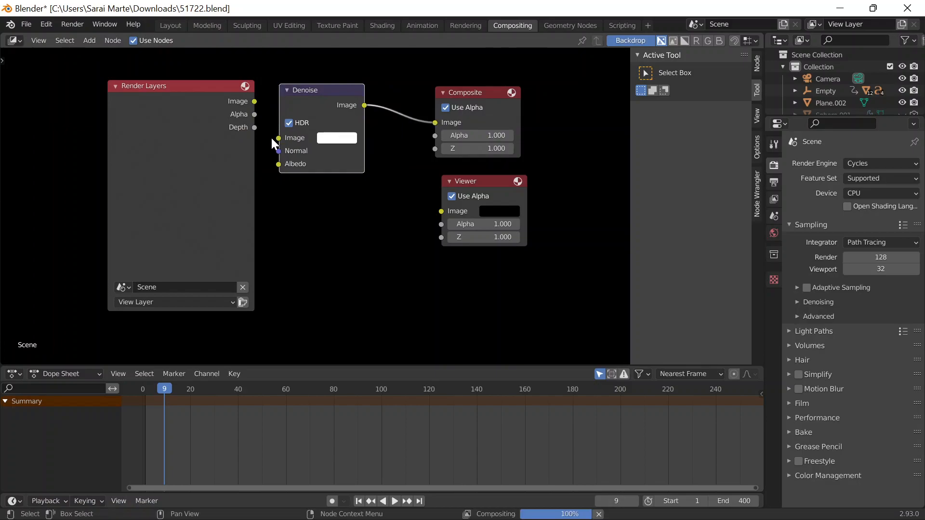
click(253, 100)
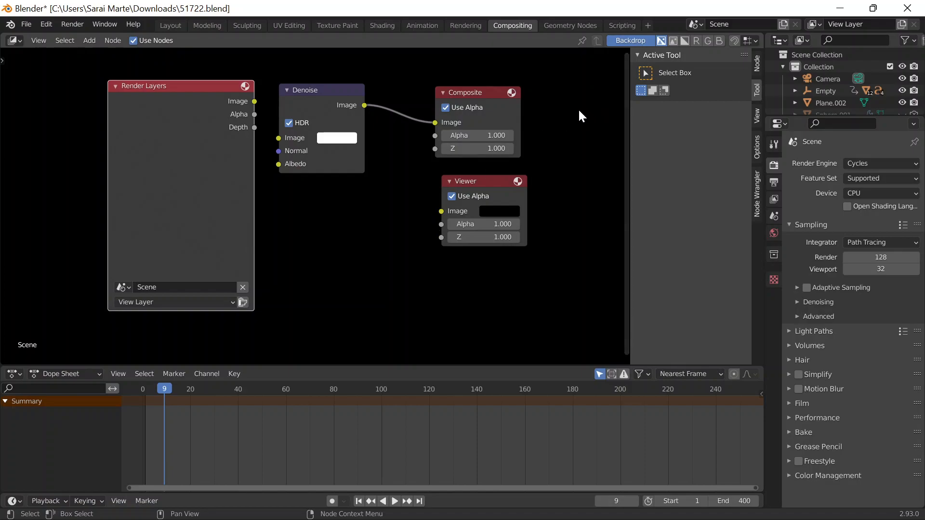
Add a second Composite node beside the existing one.
click(90, 41)
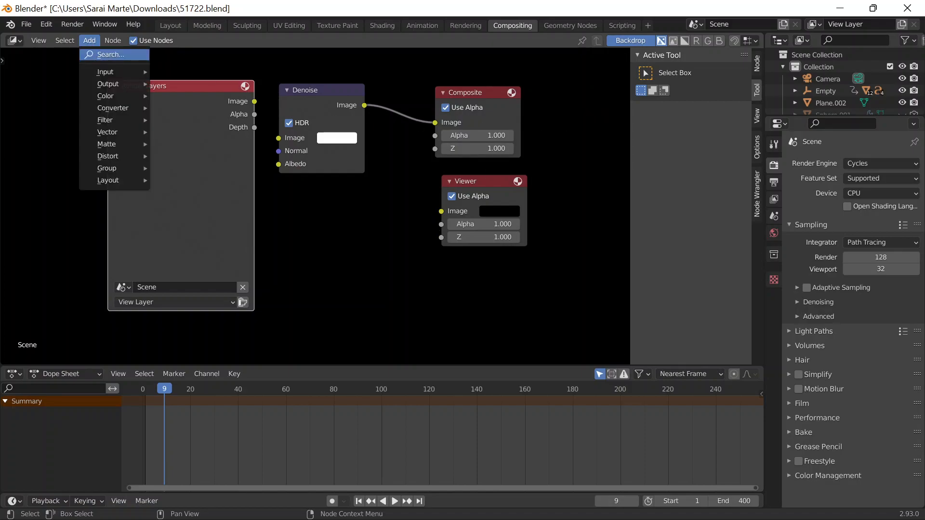
click(93, 49)
text(x)
key(BackSpace)
text(COM)
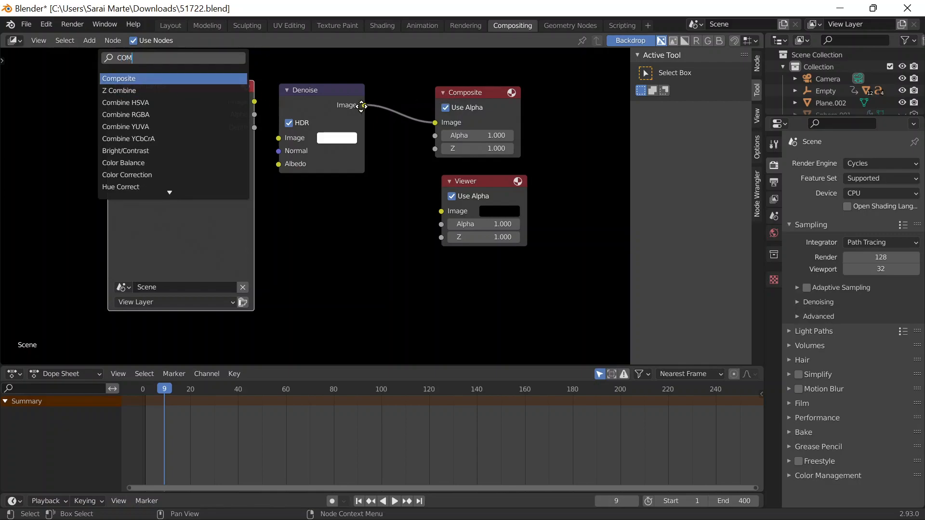
click(133, 79)
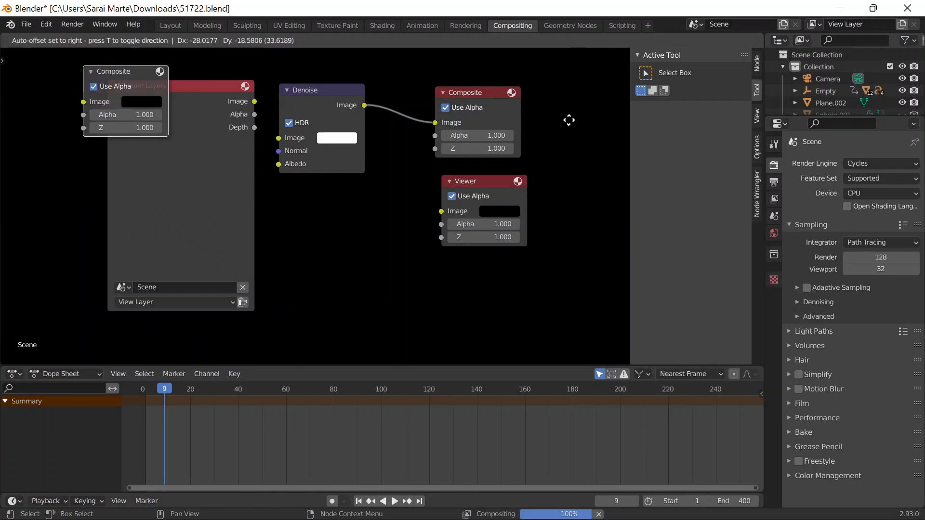
click(568, 119)
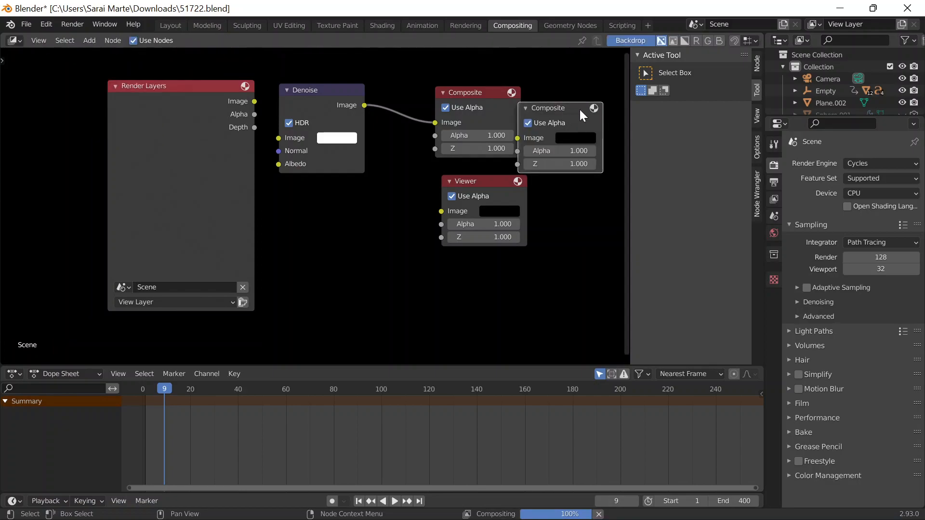
Delete the duplicate Composite node and the Viewer node.
click(579, 110)
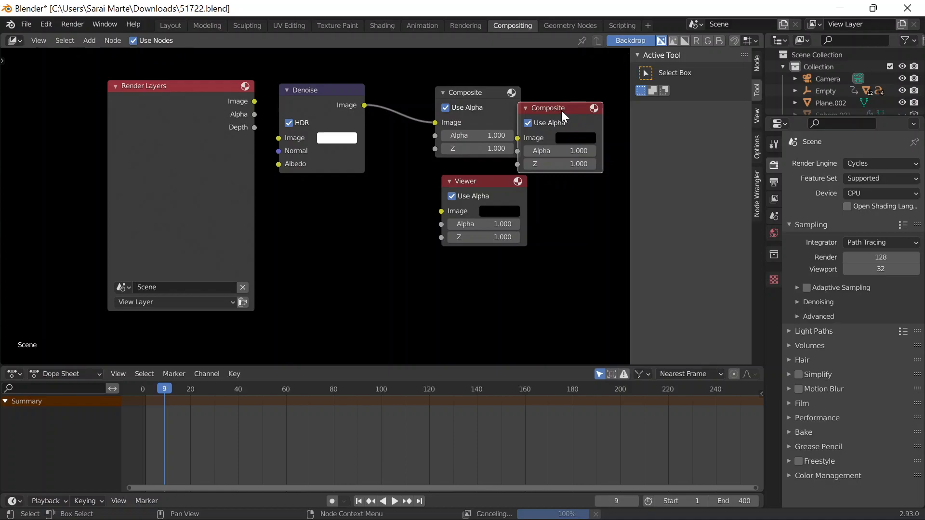
key(Delete)
click(505, 188)
key(Delete)
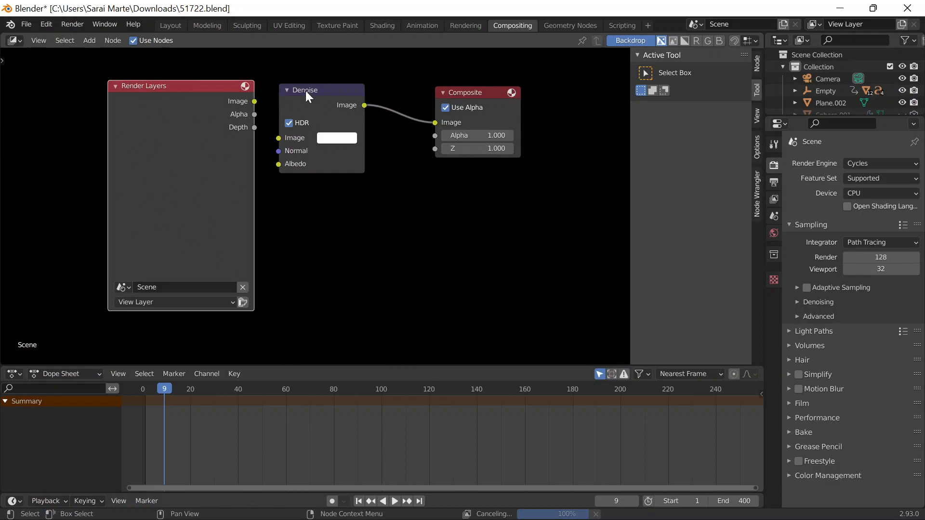
Link the Render Layers node's Image output to the Denoise node's Image input.
click(312, 110)
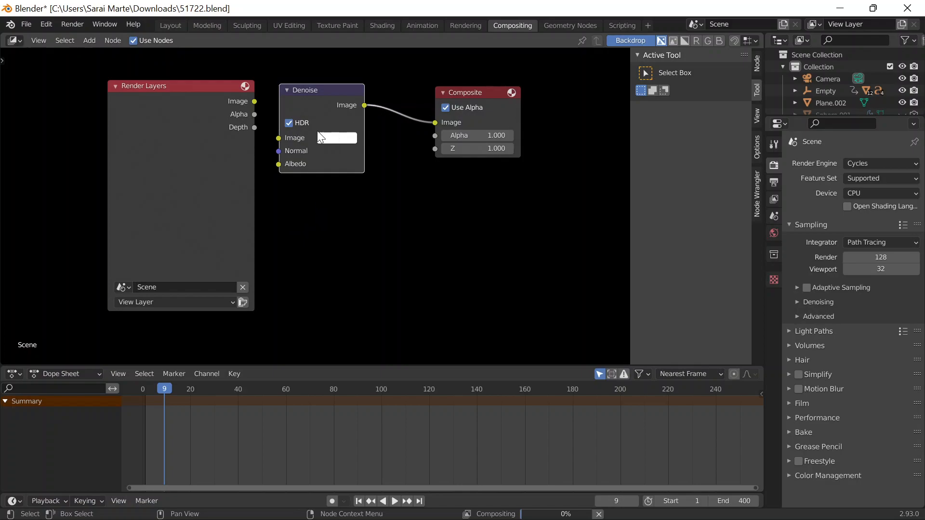
drag(271, 140, 263, 105)
drag(278, 151, 384, 208)
drag(275, 139, 277, 138)
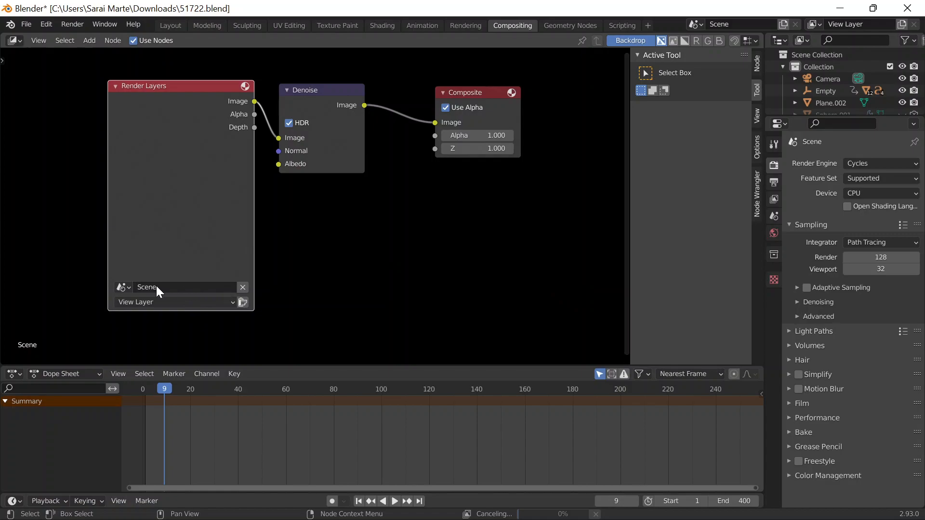
click(209, 302)
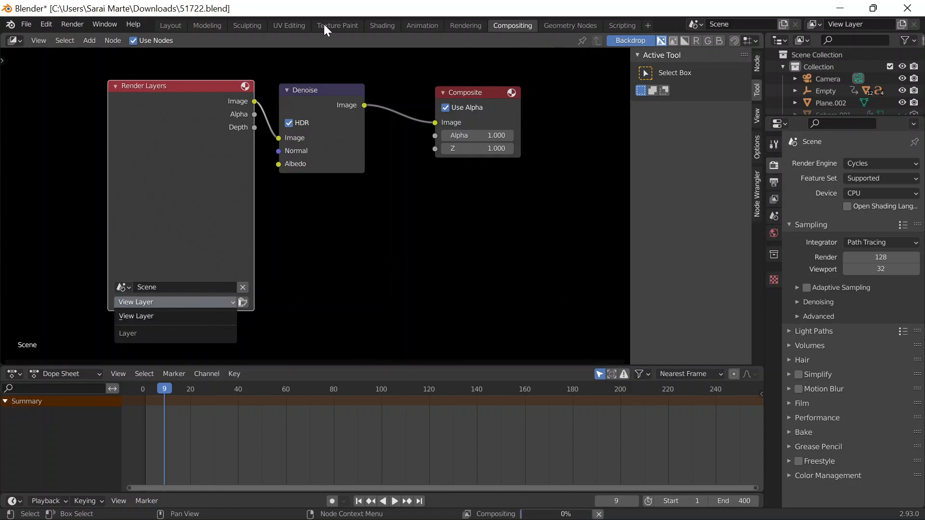
Return to the Layout workspace and review the scene's output resolution, frame range and file format settings.
click(179, 26)
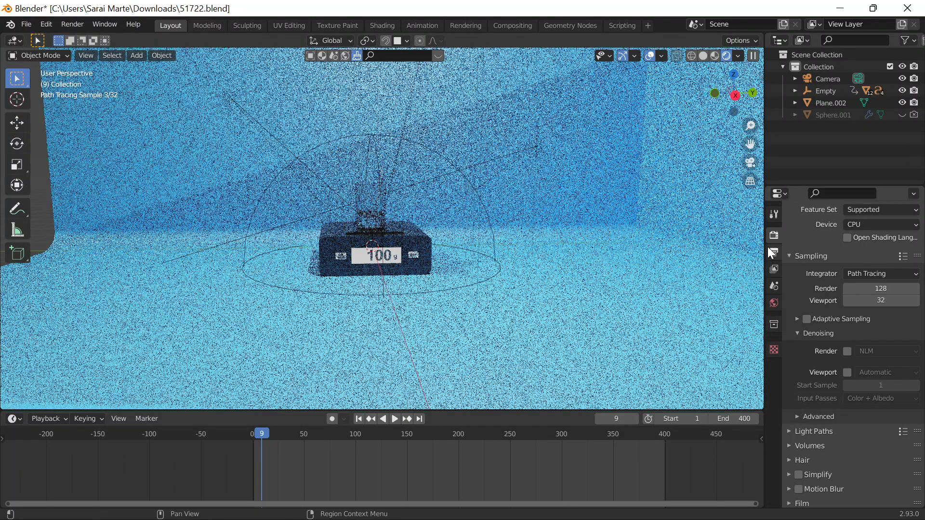
click(773, 253)
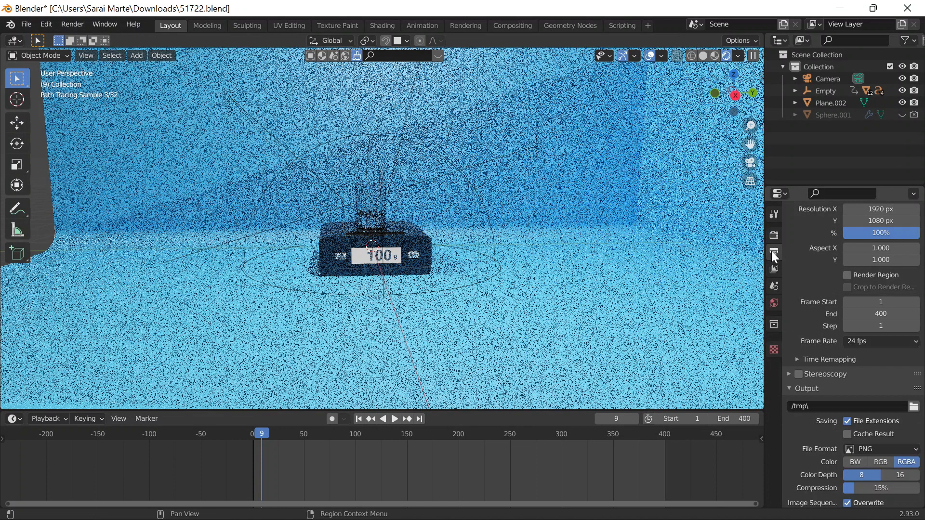
scroll(866, 347, down, 3)
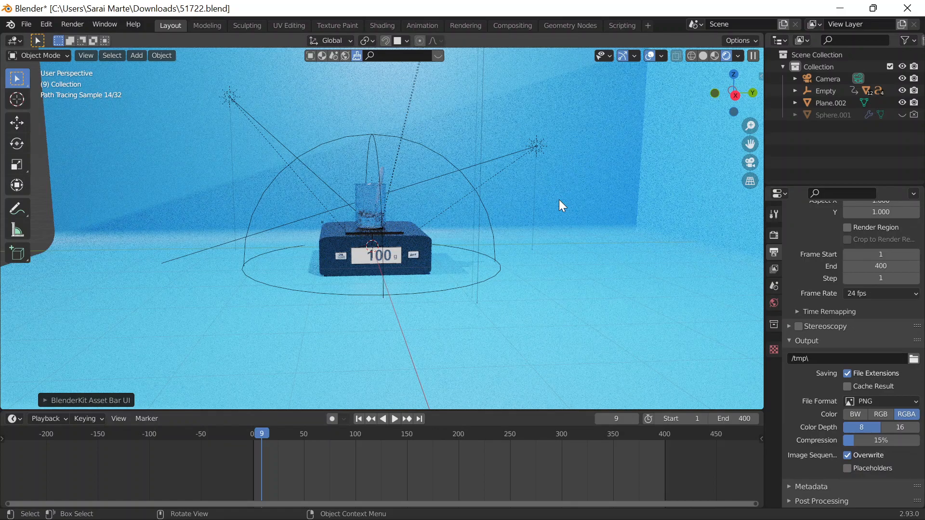
Check the Emulate Numpad setting in the input preferences and switch the viewport to the camera view.
click(46, 24)
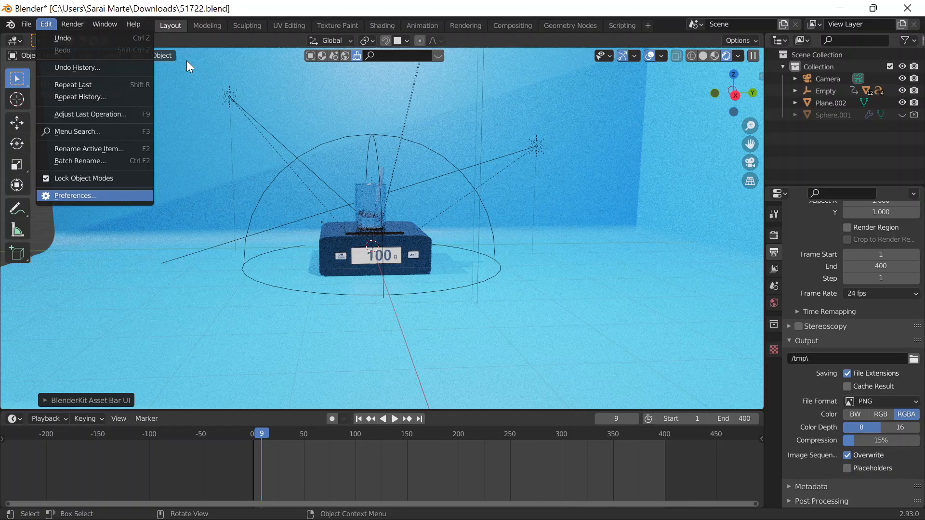
key(Return)
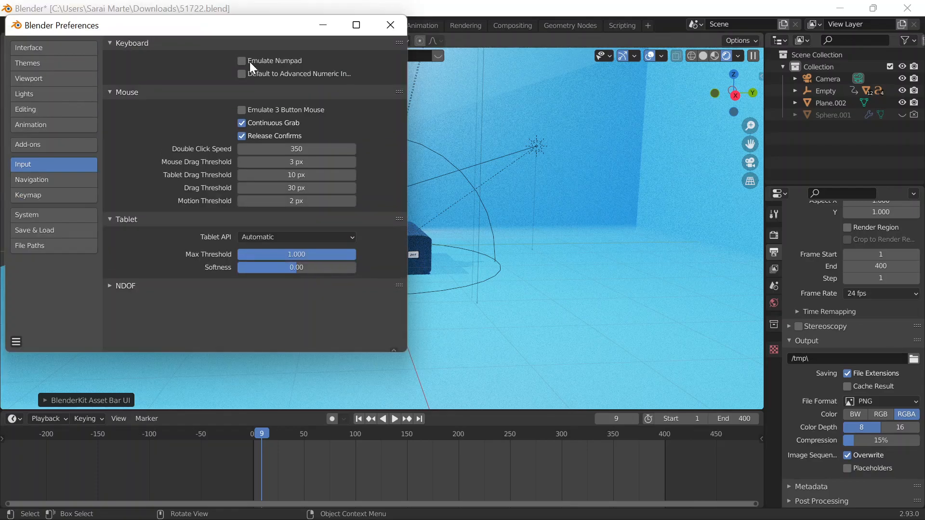
click(390, 26)
key(KP_0)
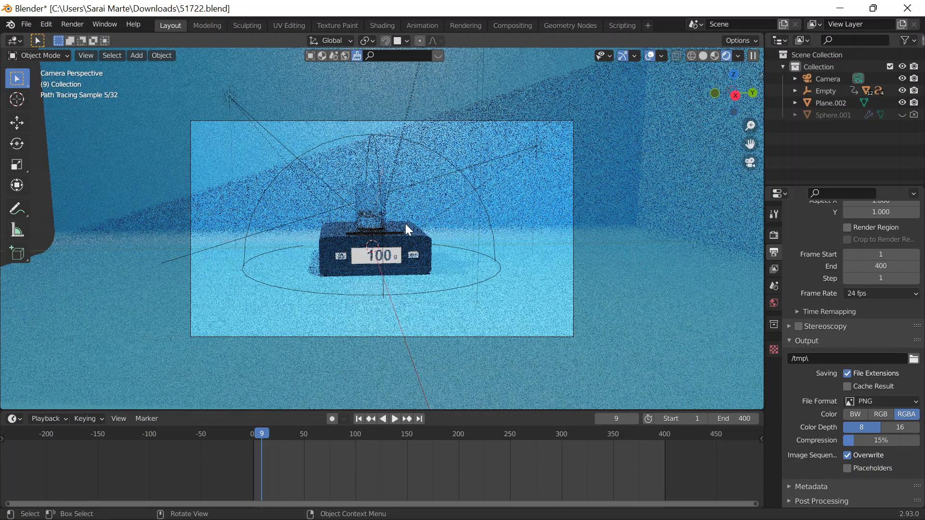
Save the file, start a still image render of frame 9, and minimize the render window.
key(ctrl+s)
click(62, 25)
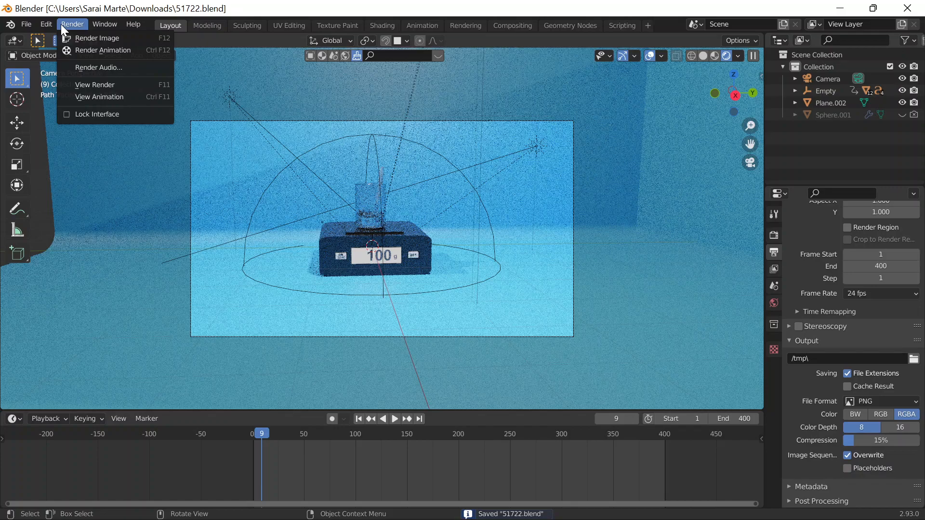
click(97, 38)
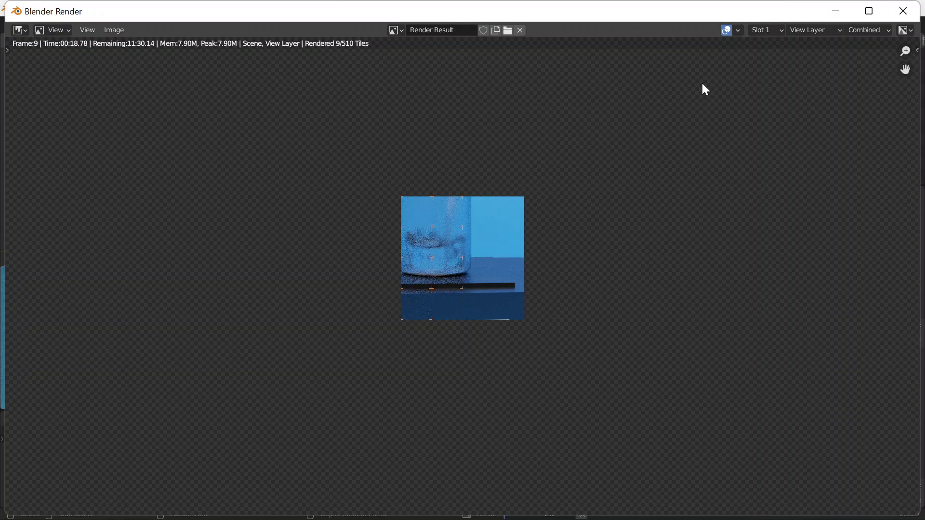
click(840, 12)
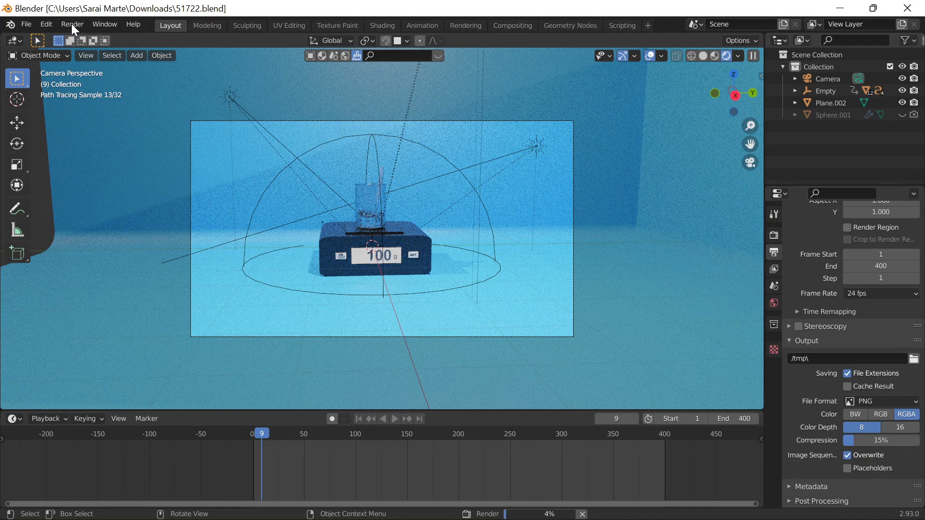